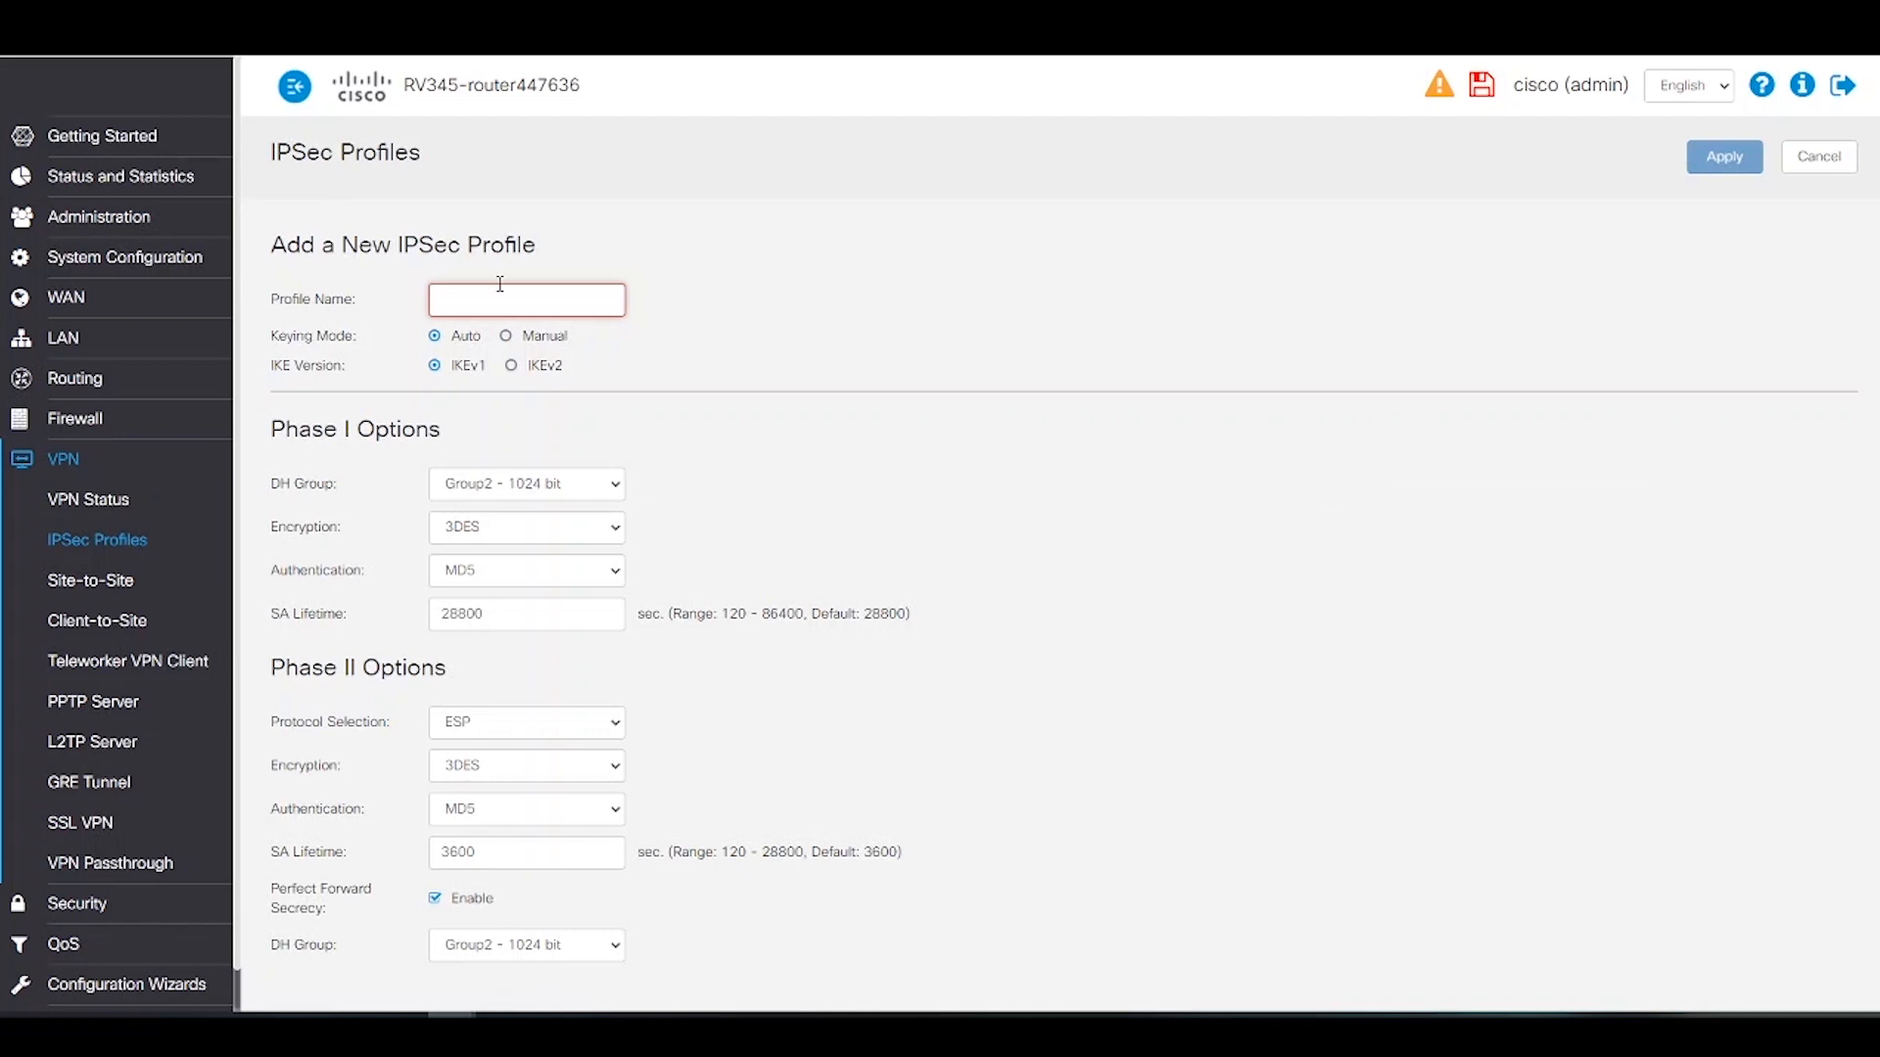
Step: Name the profile green_new with Phase I AES-128 encryption and SHA1 authentication
type("green")
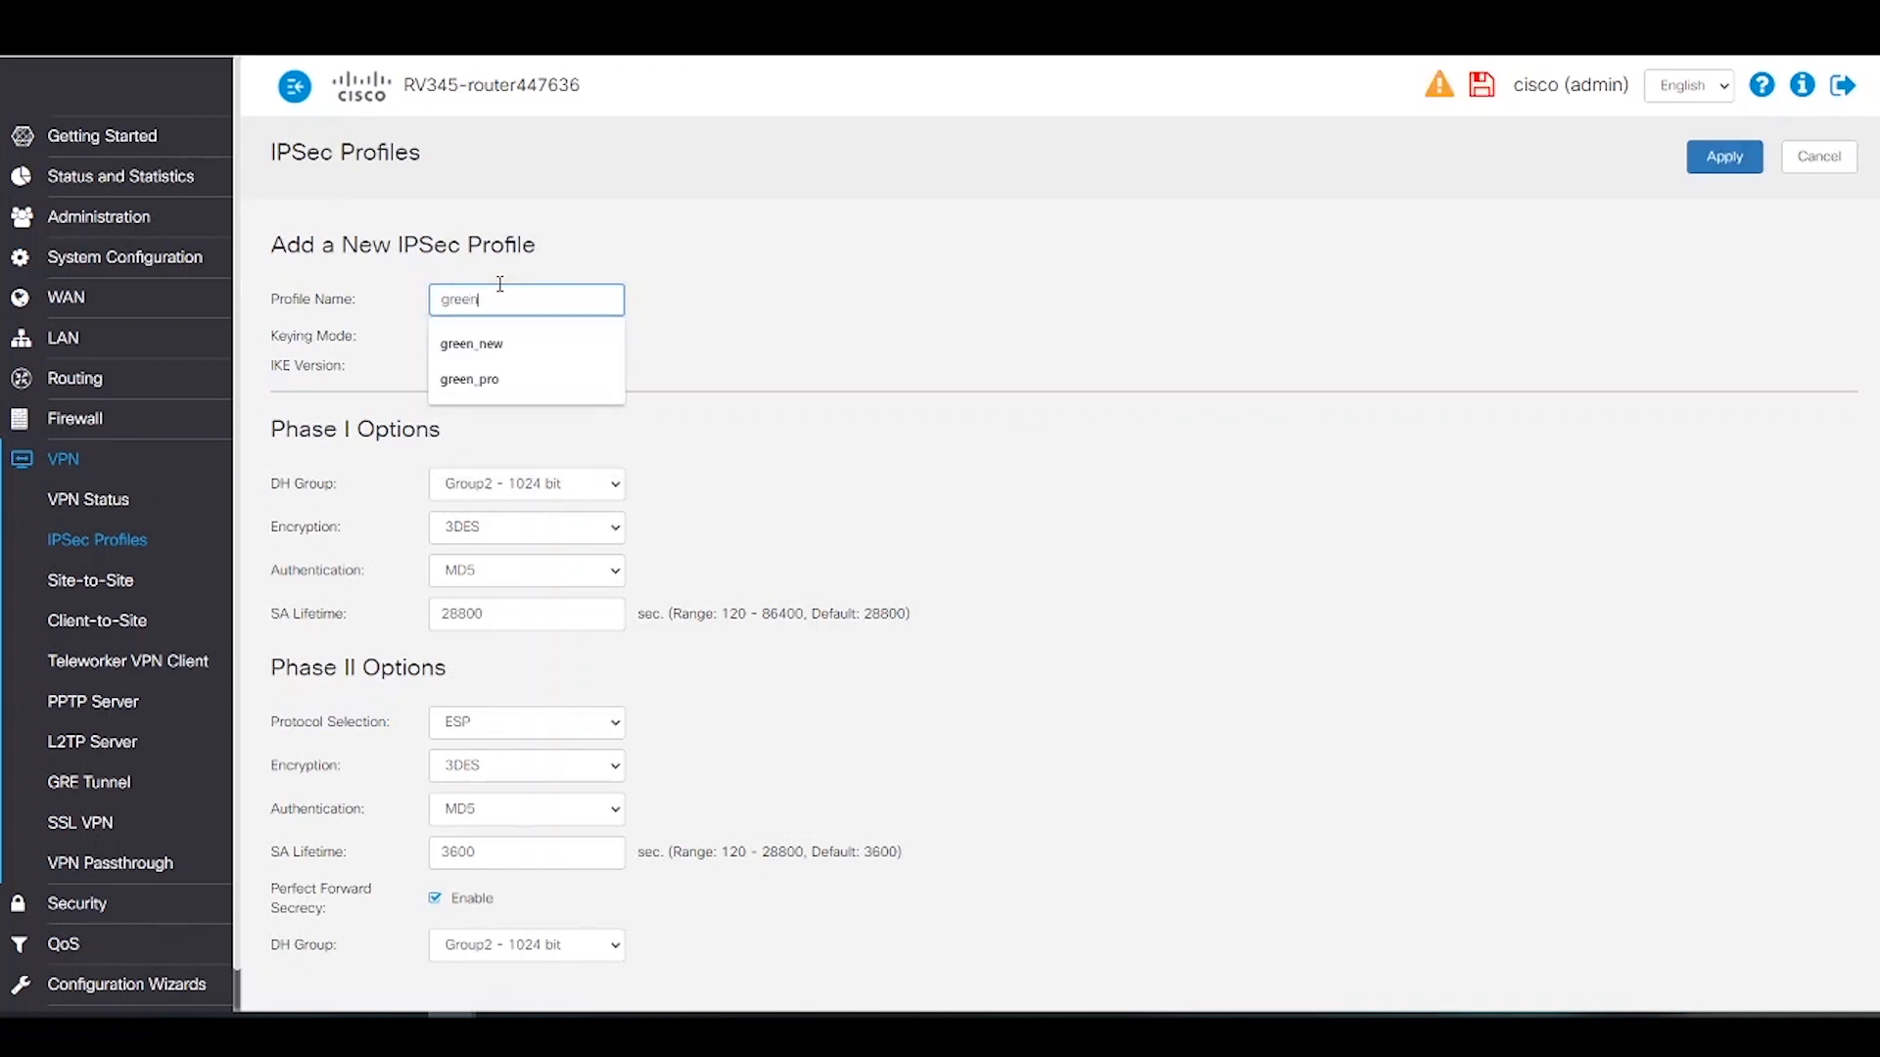
type("_new")
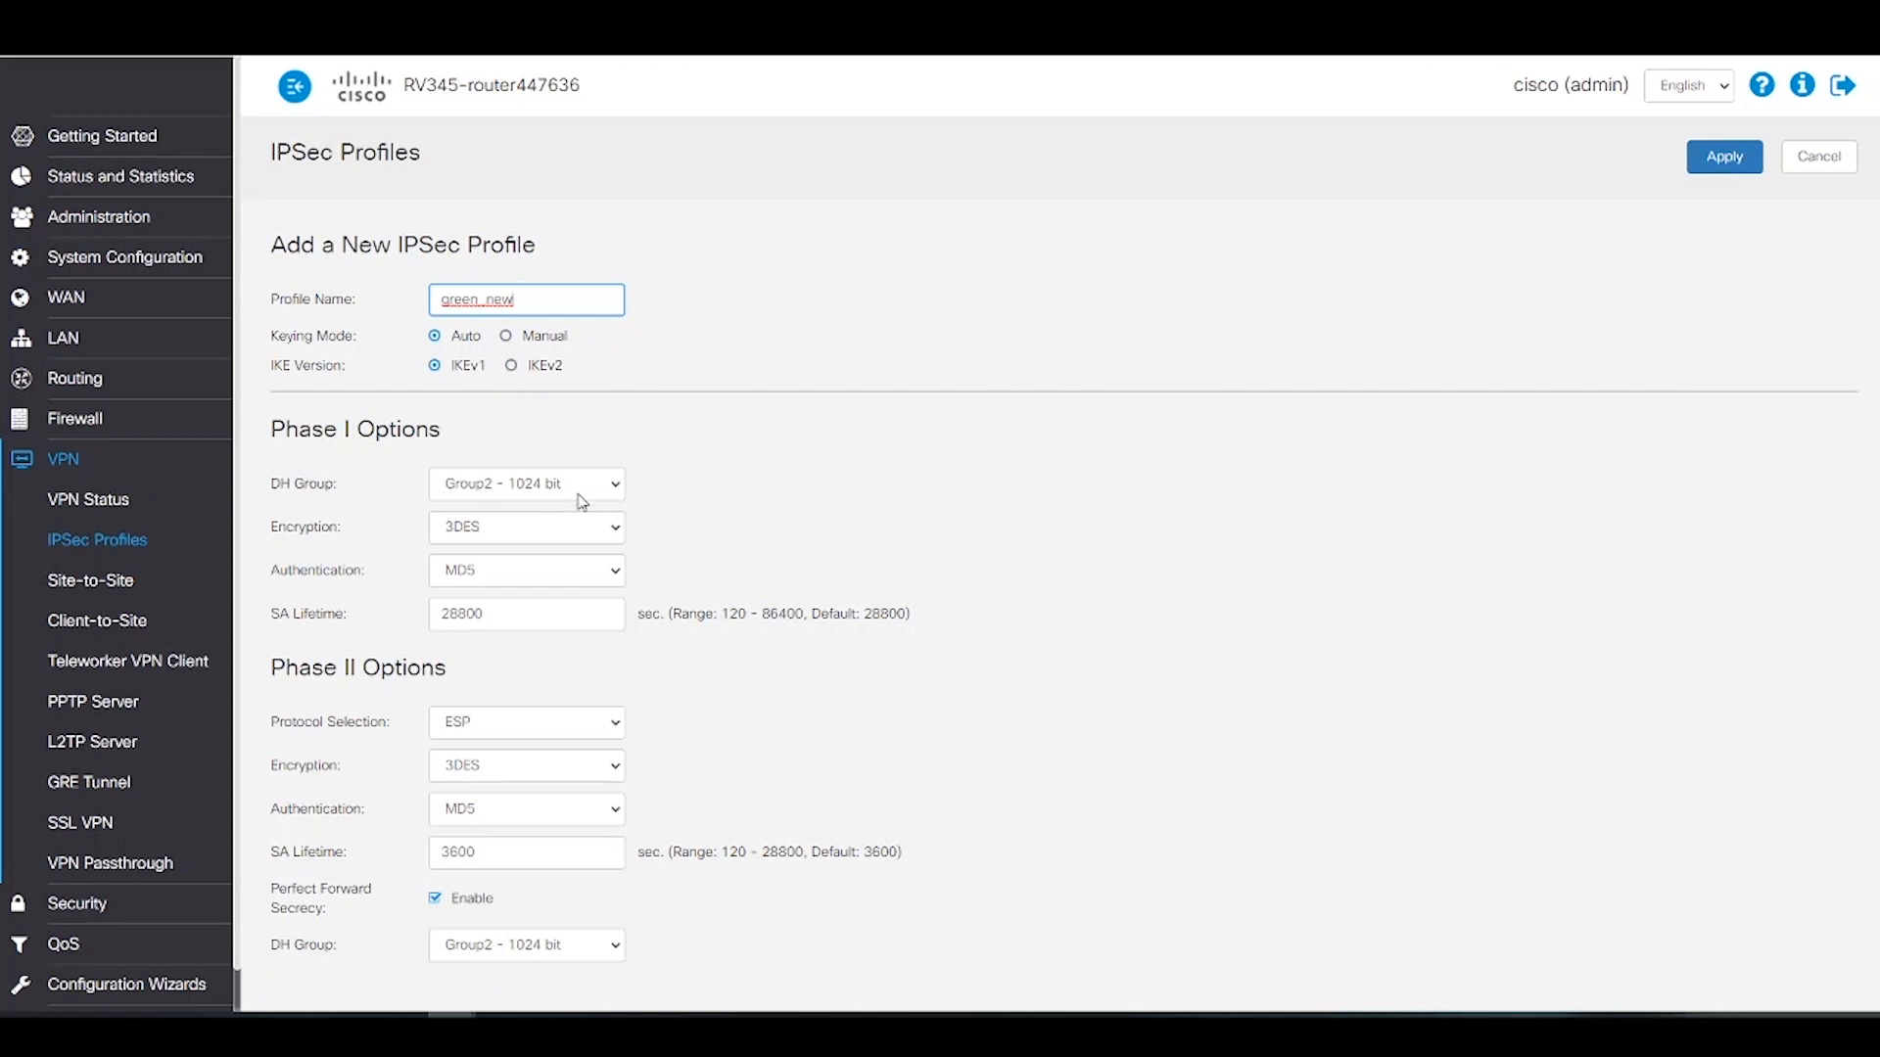
left_click(563, 544)
left_click(536, 575)
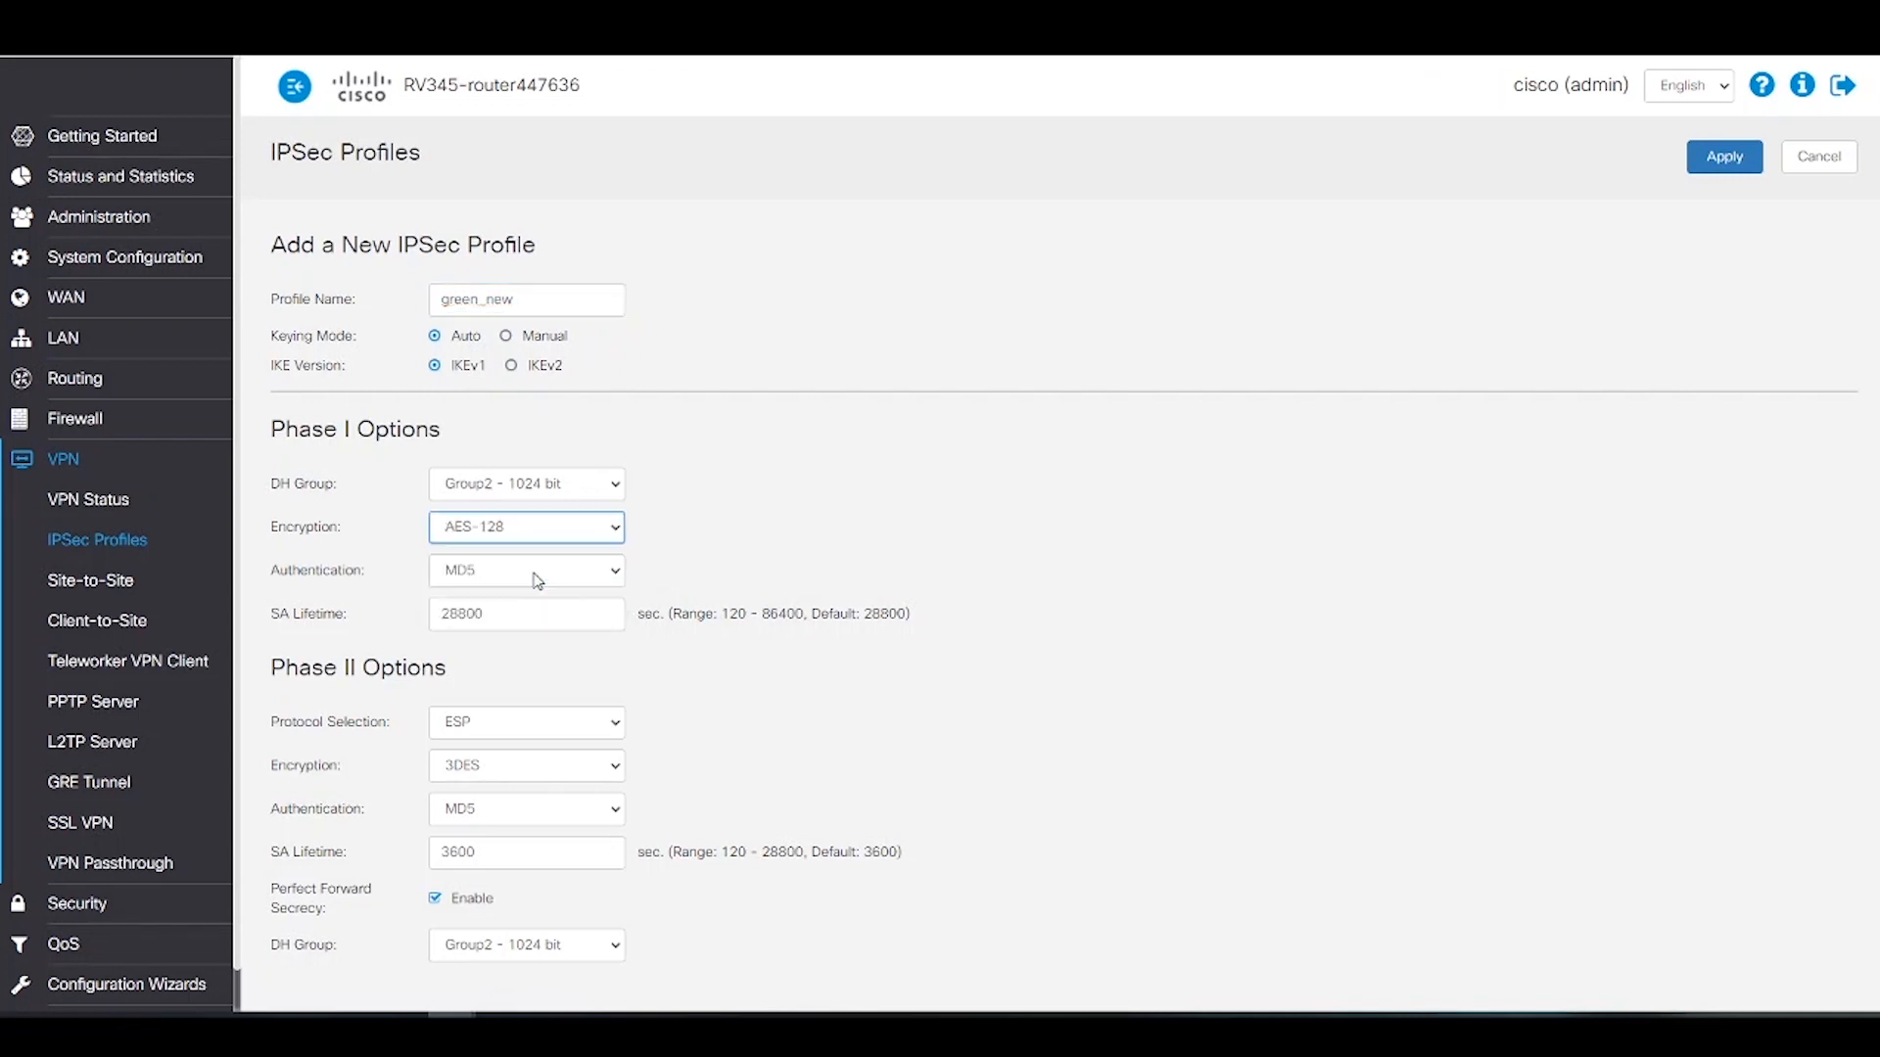
left_click(536, 576)
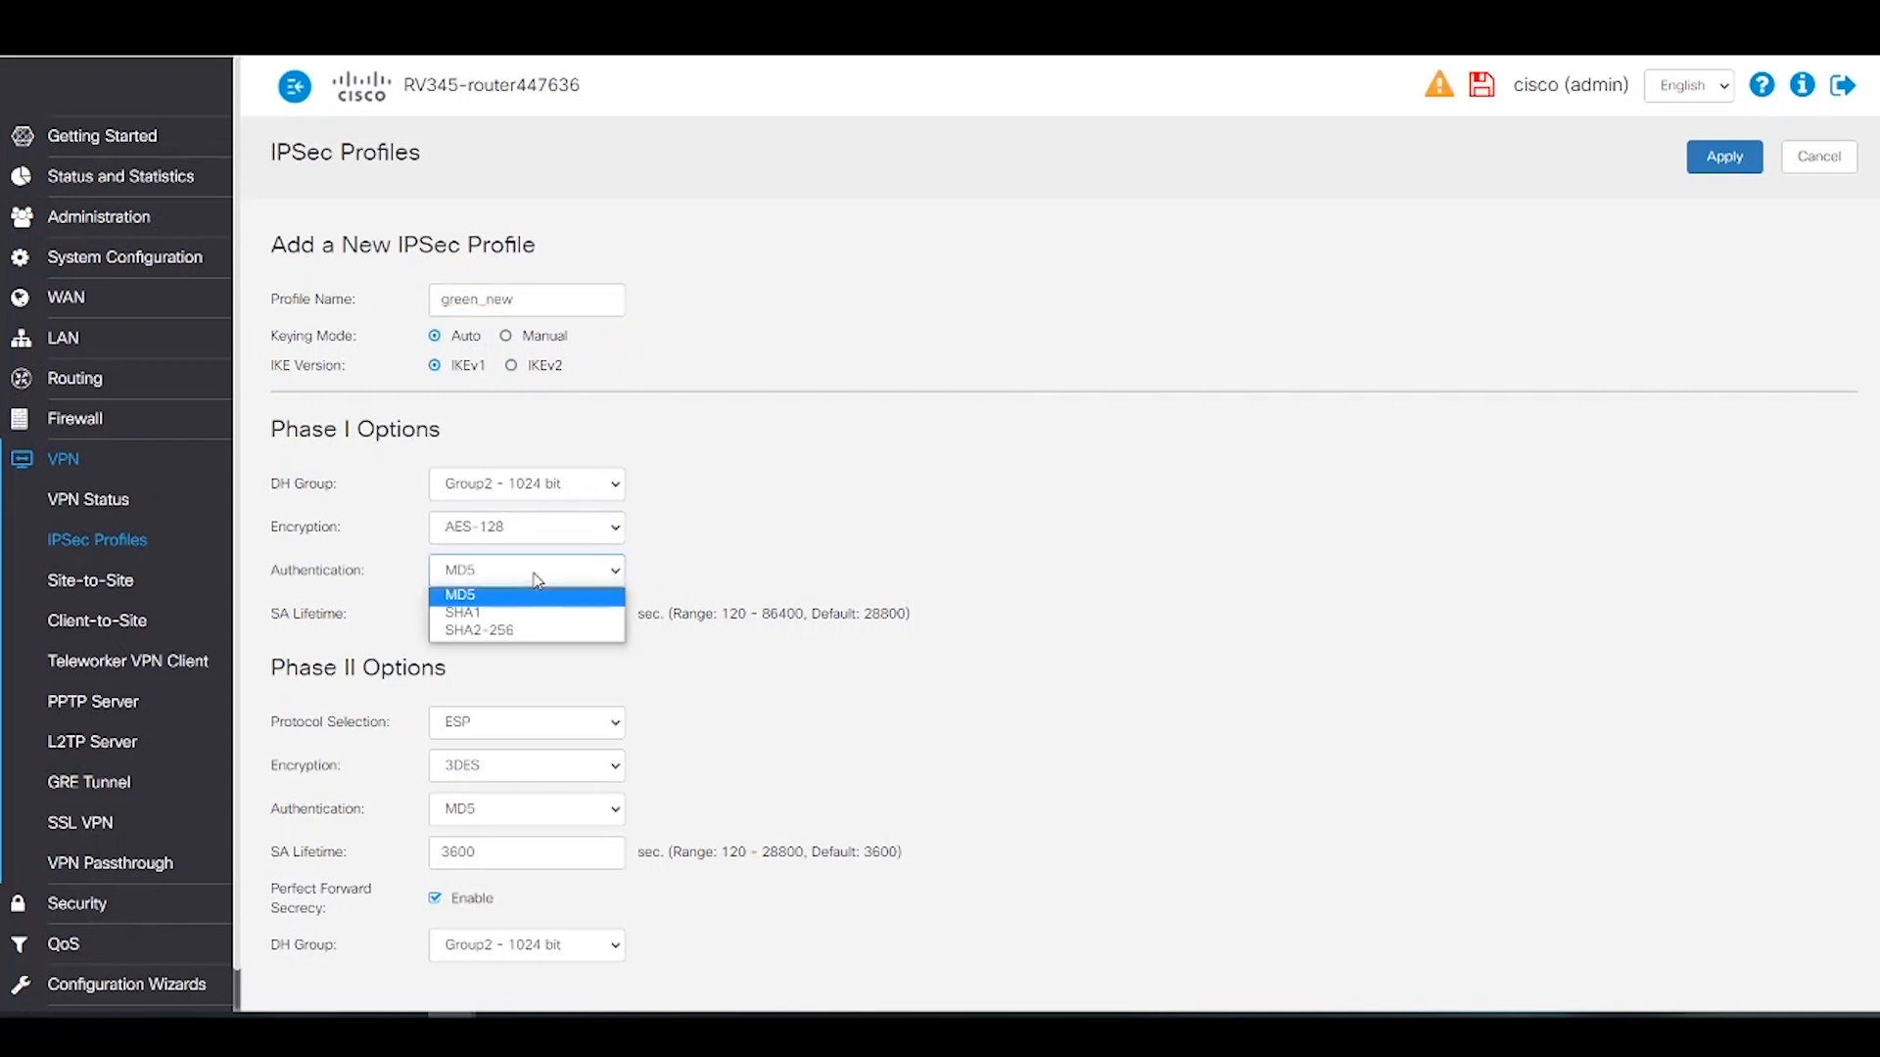
left_click(483, 613)
Step: Change the Phase I SA lifetime from 28800 to 86400 seconds
left_click(505, 616)
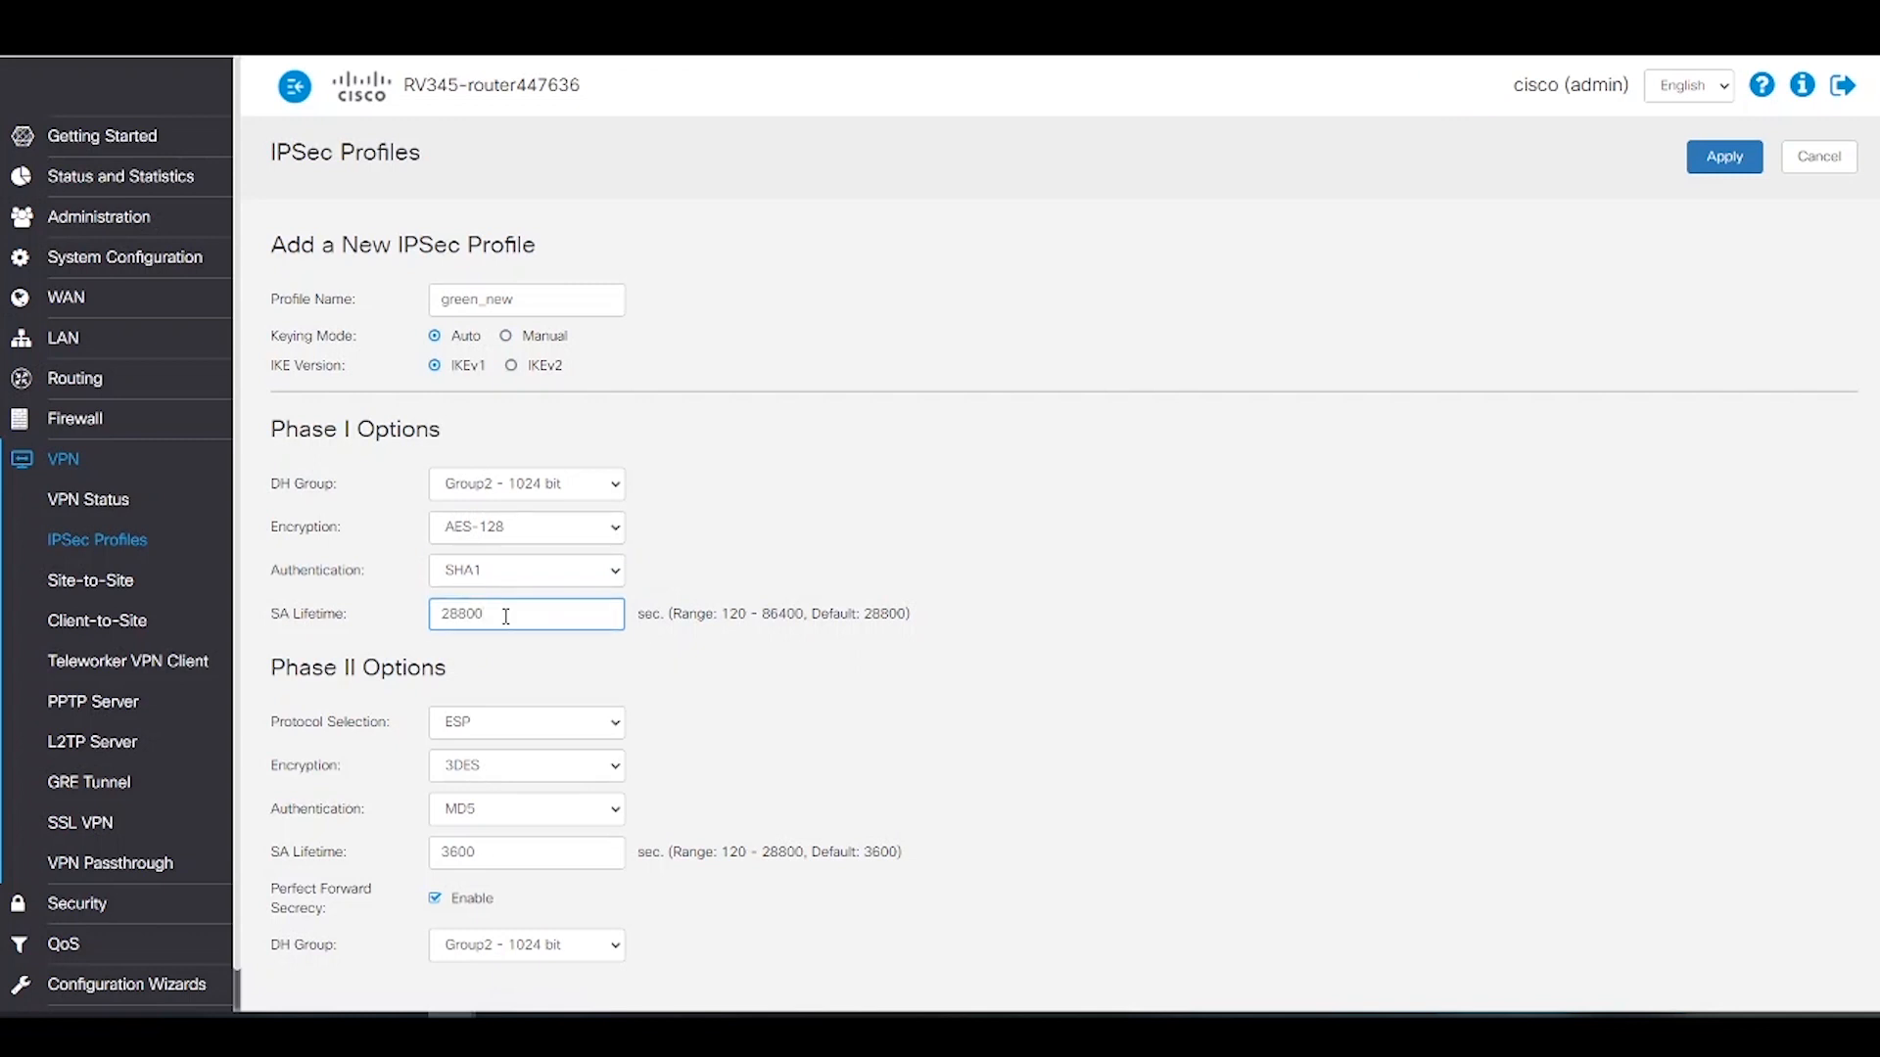
key("ctrl+a")
key("BackSpace")
type("86")
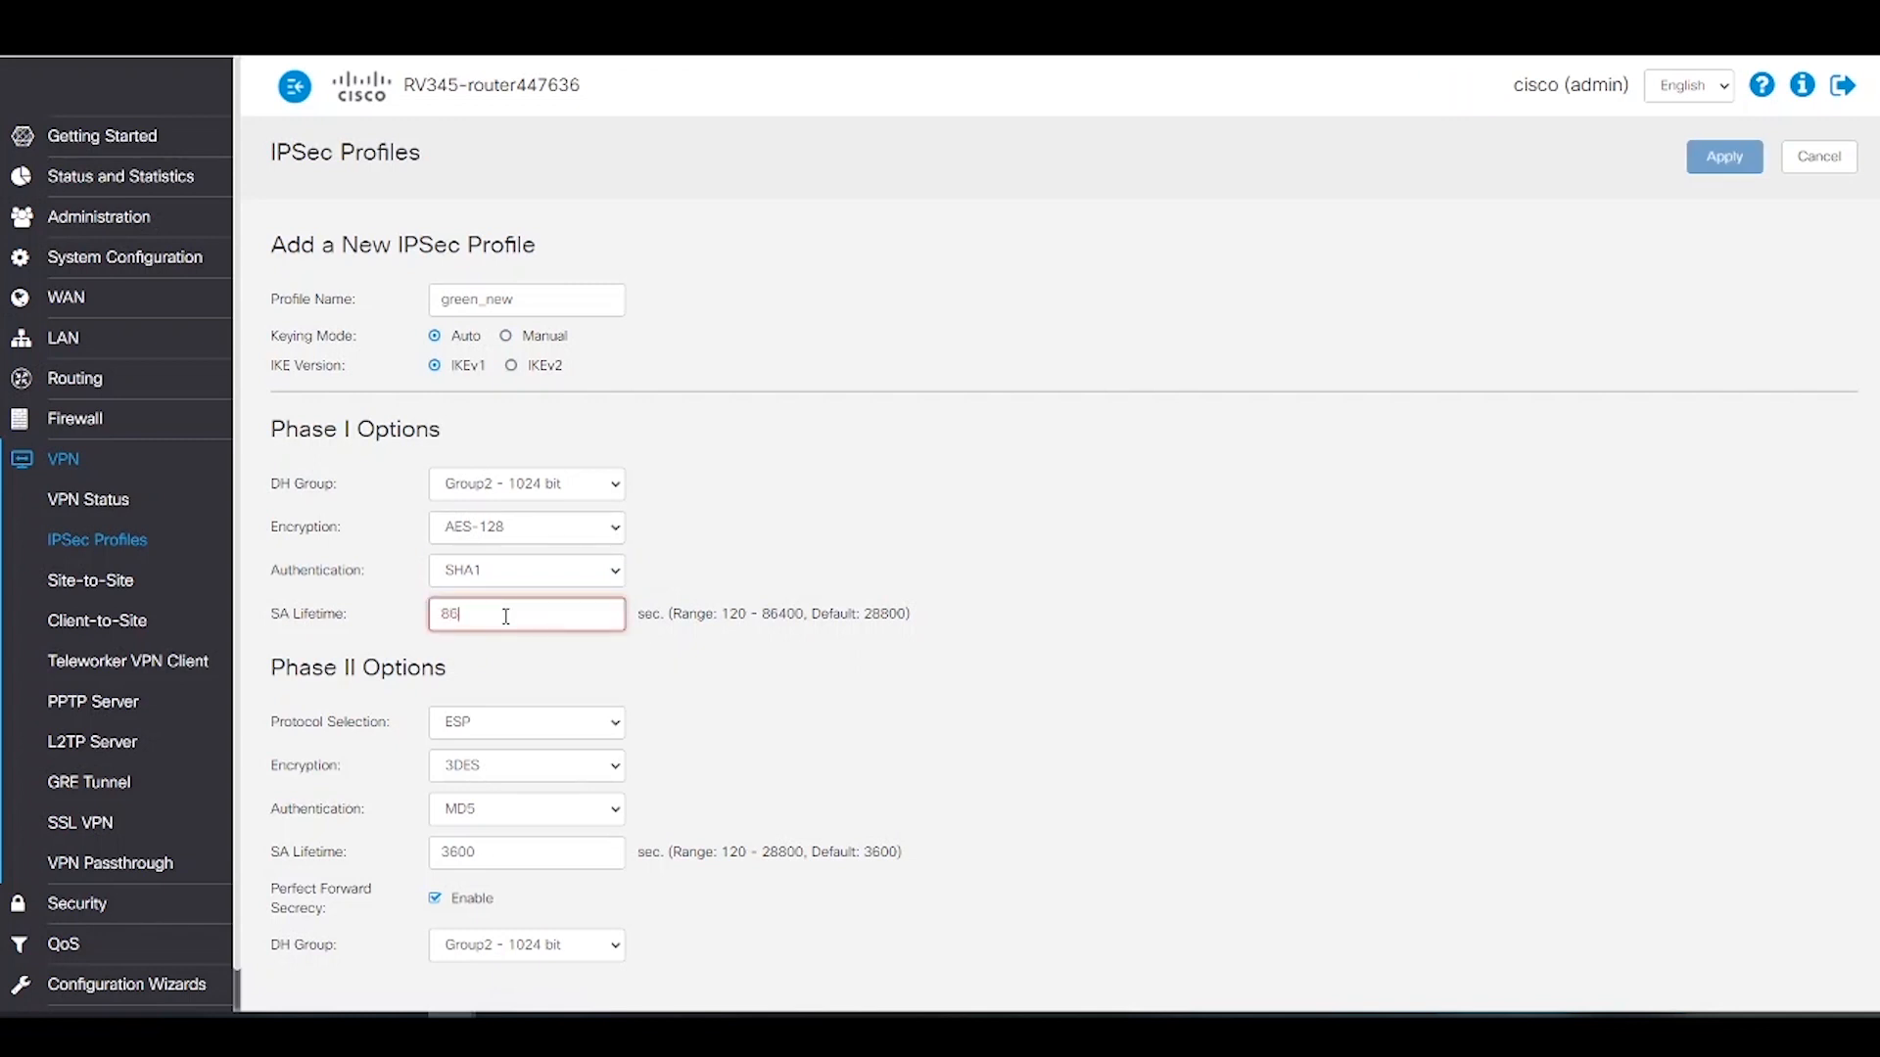
type("400")
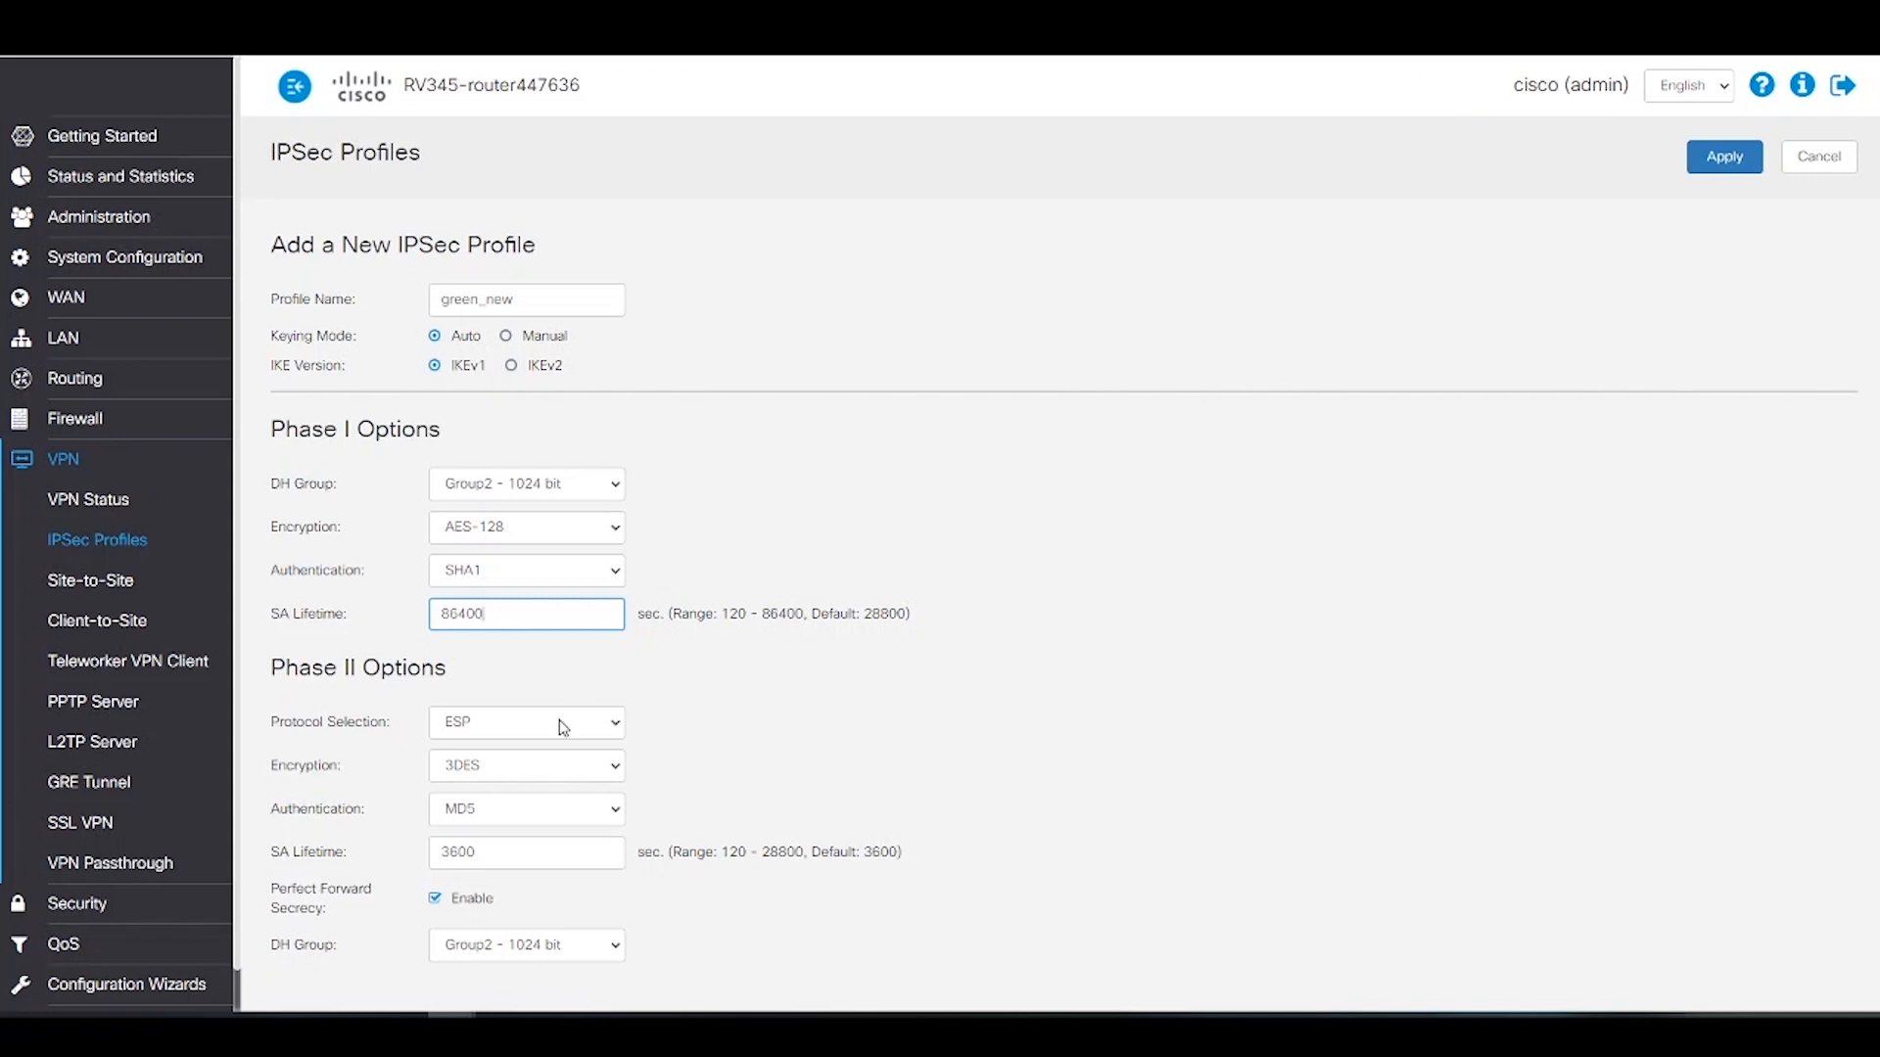
Step: Choose Phase II AES-128, SHA1 and DH Group5 - 1536 bit, then apply the green_new profile
left_click(611, 767)
left_click(575, 811)
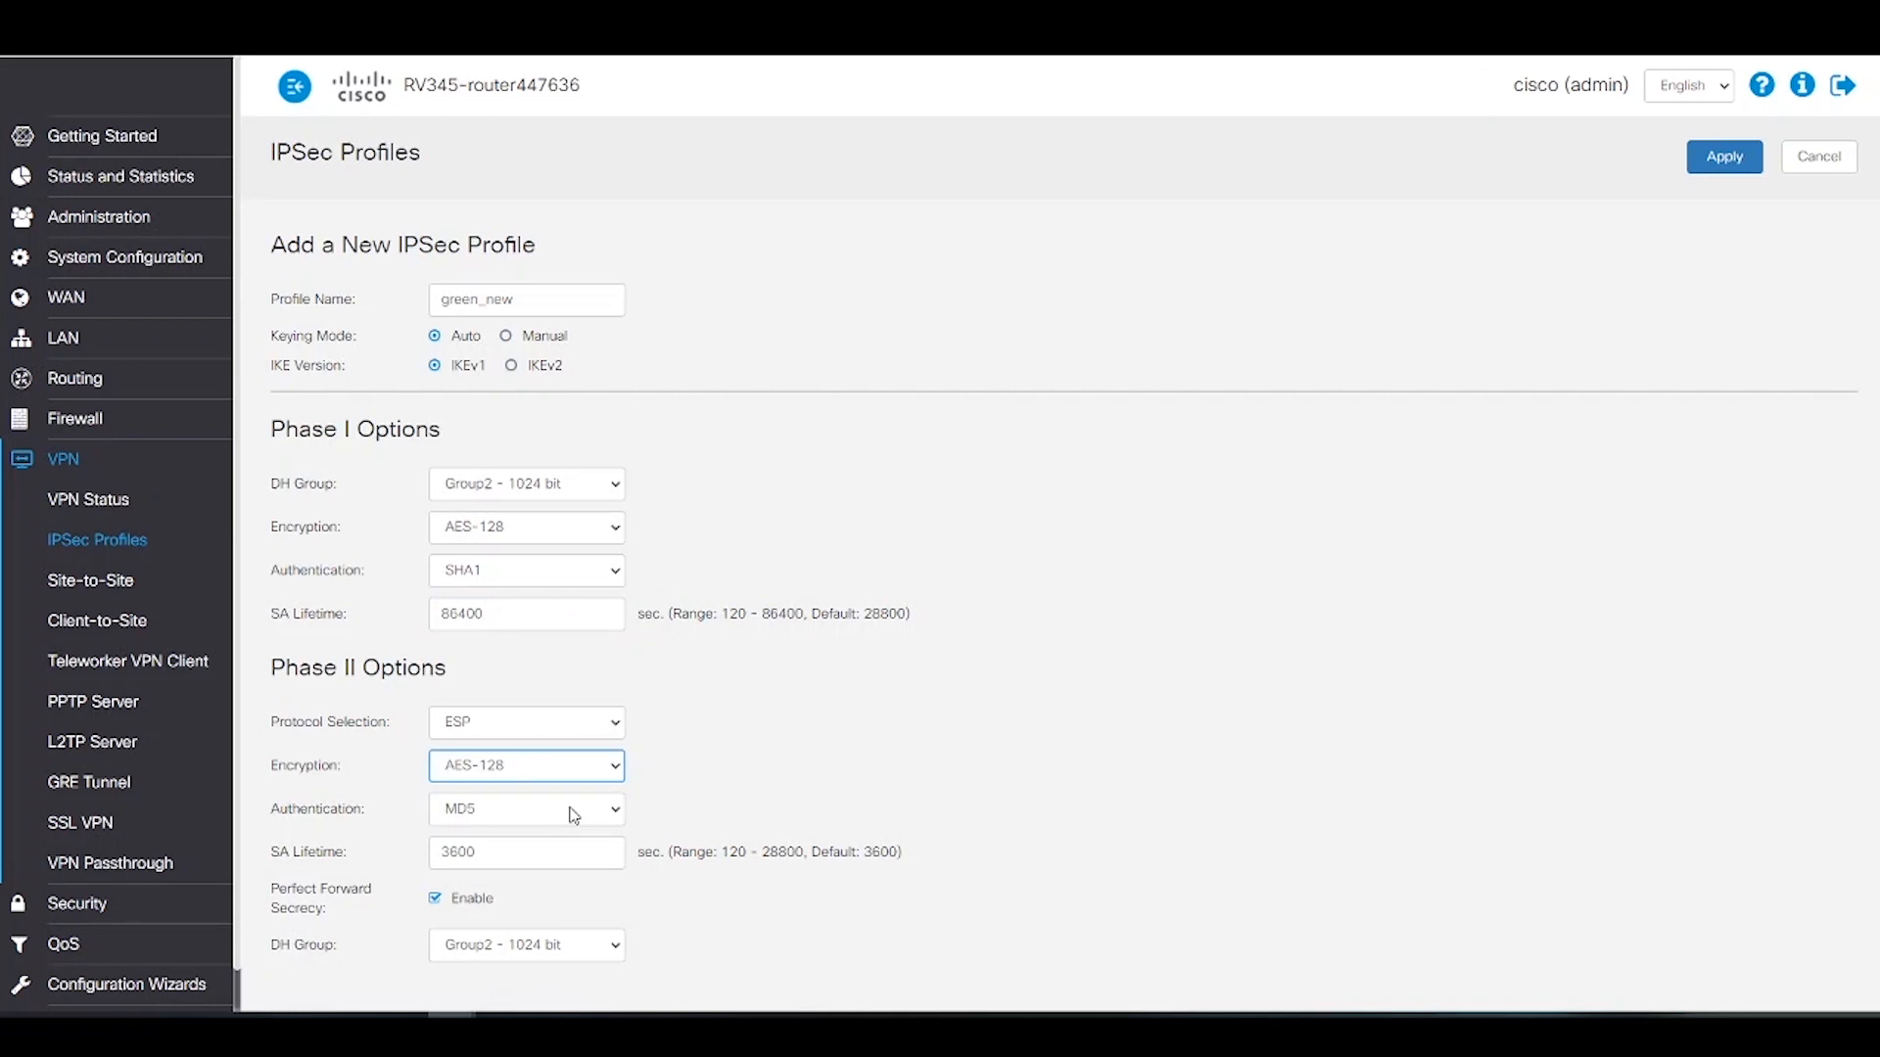
left_click(573, 811)
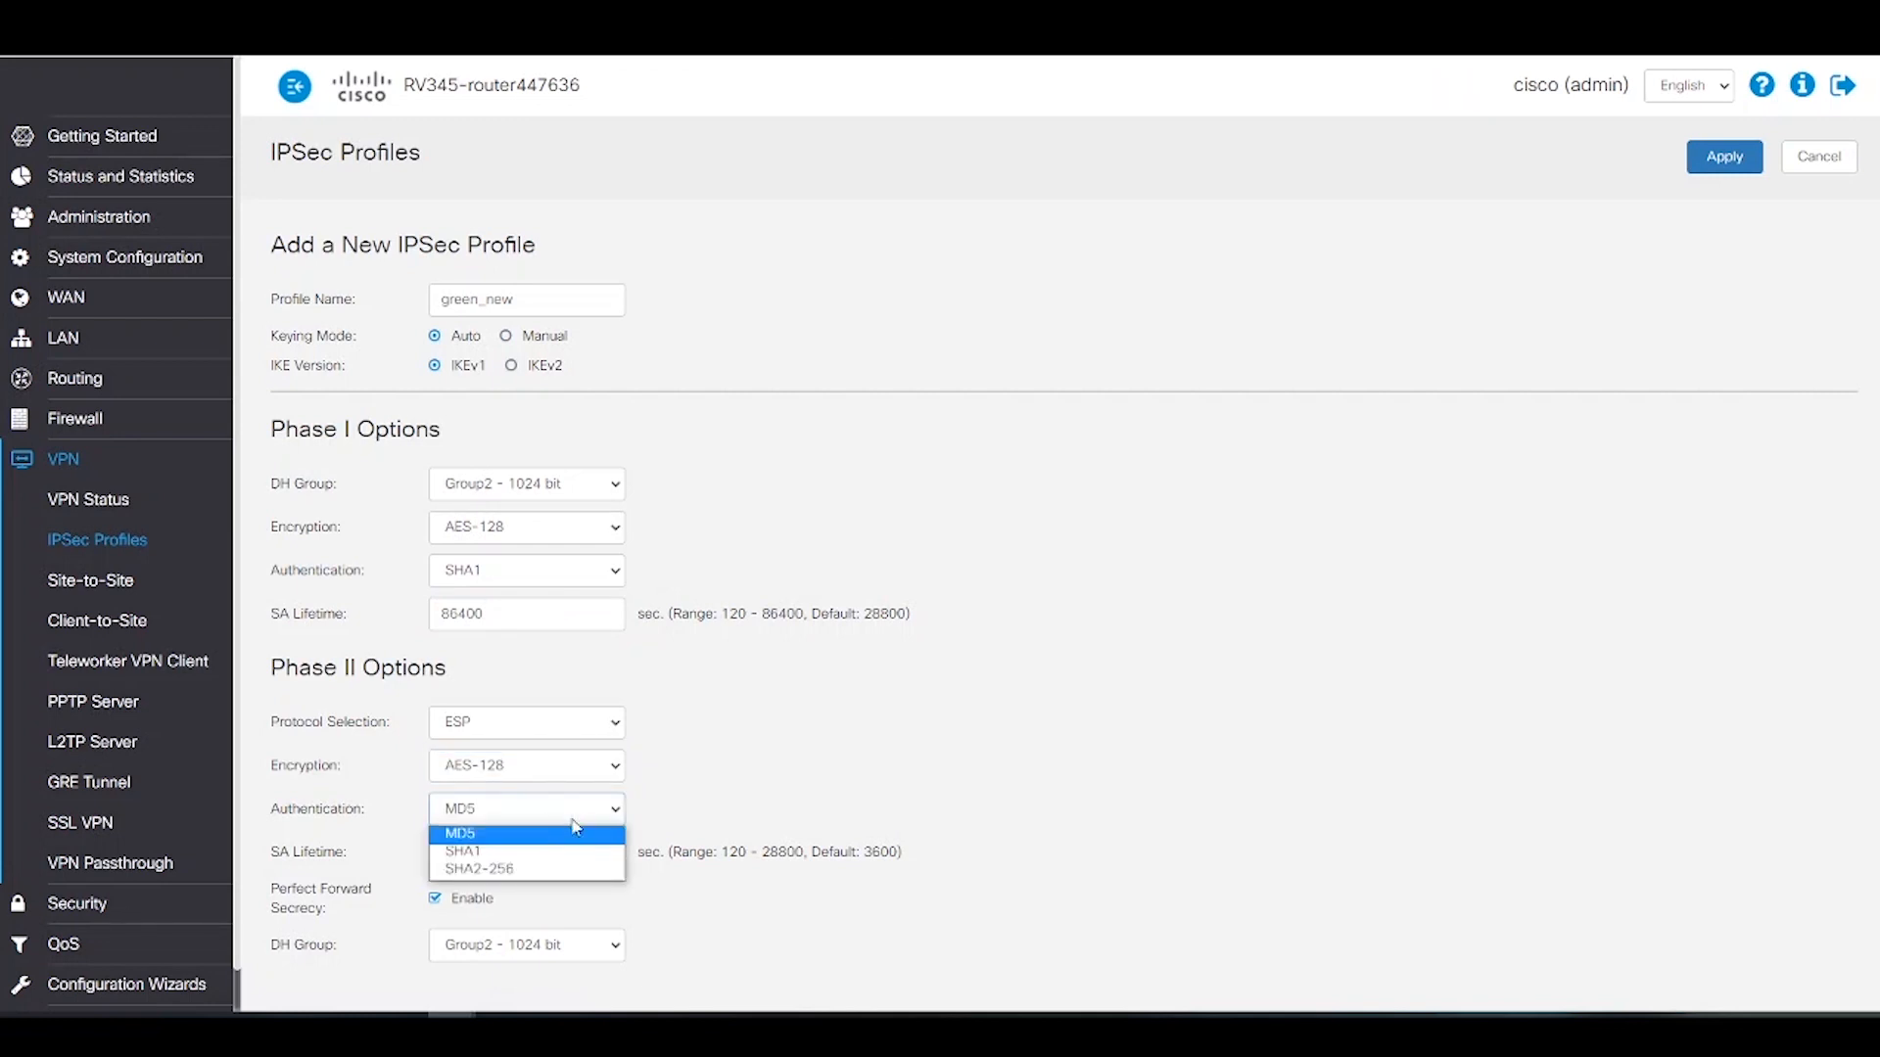
left_click(544, 854)
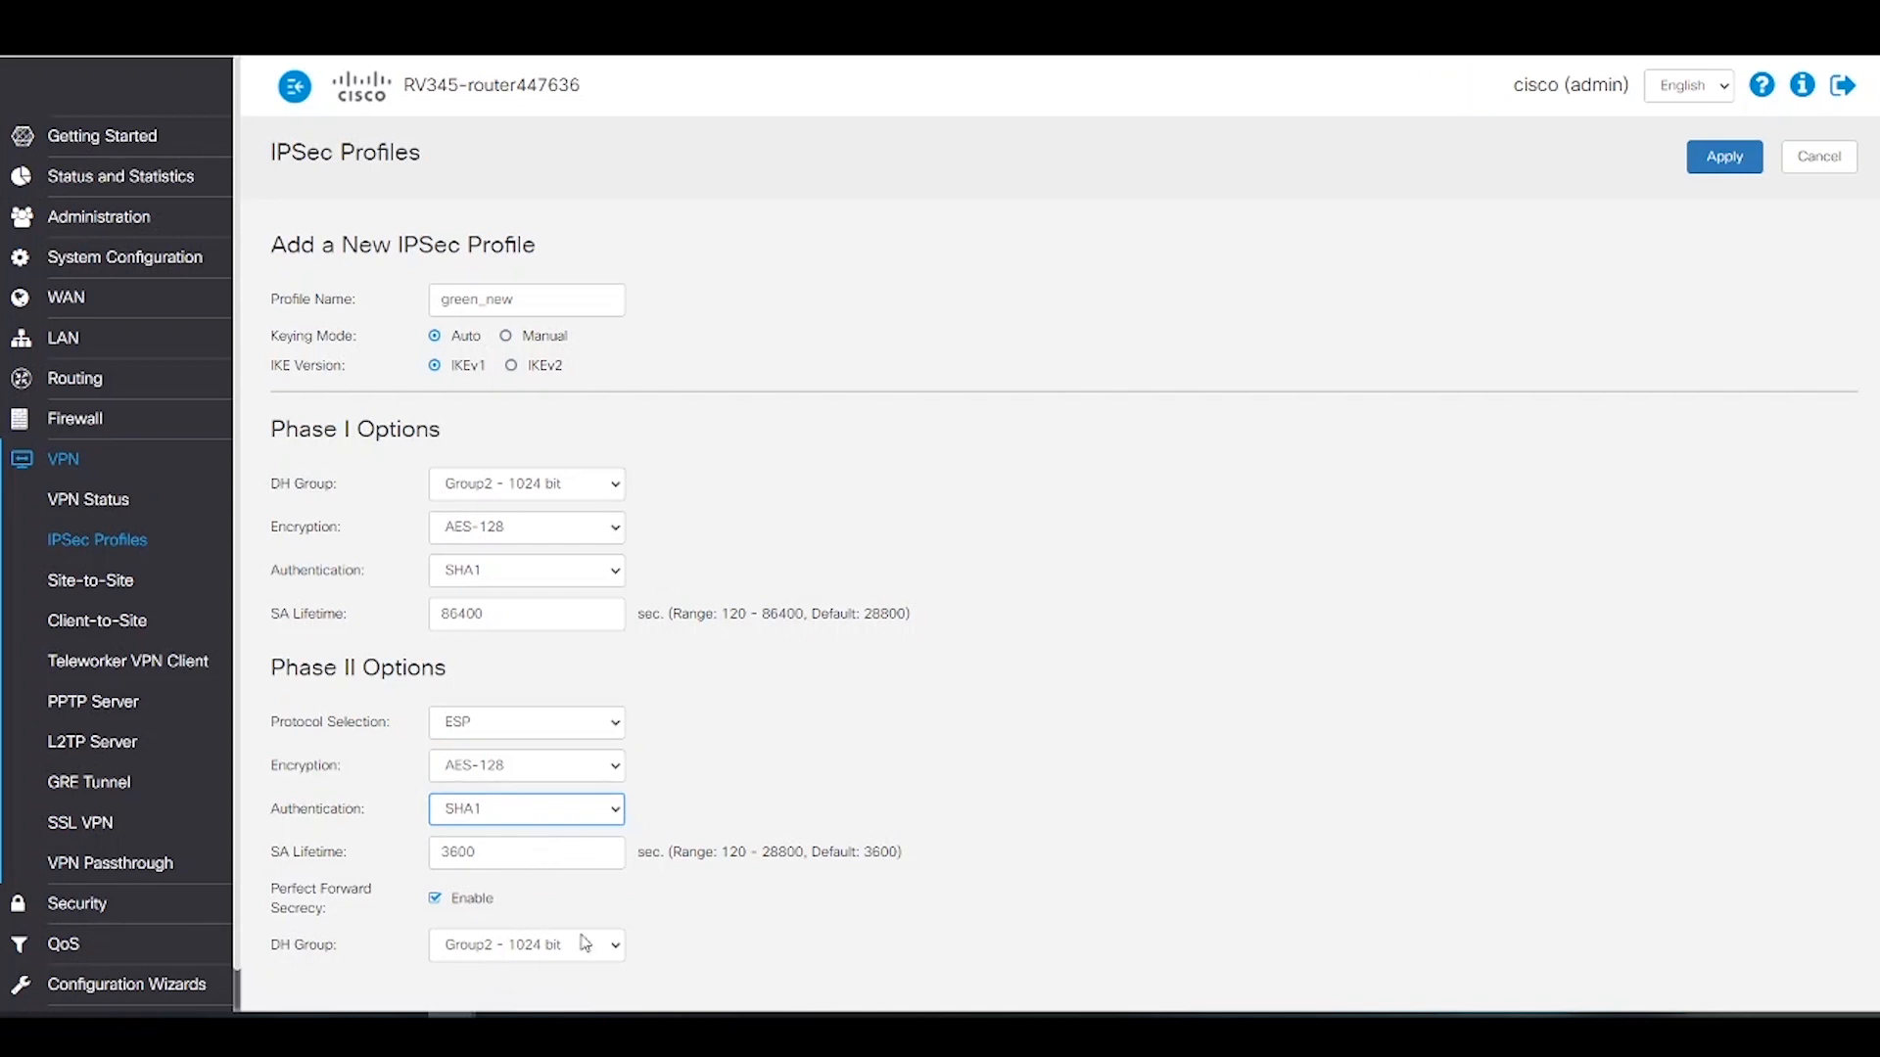
left_click(602, 944)
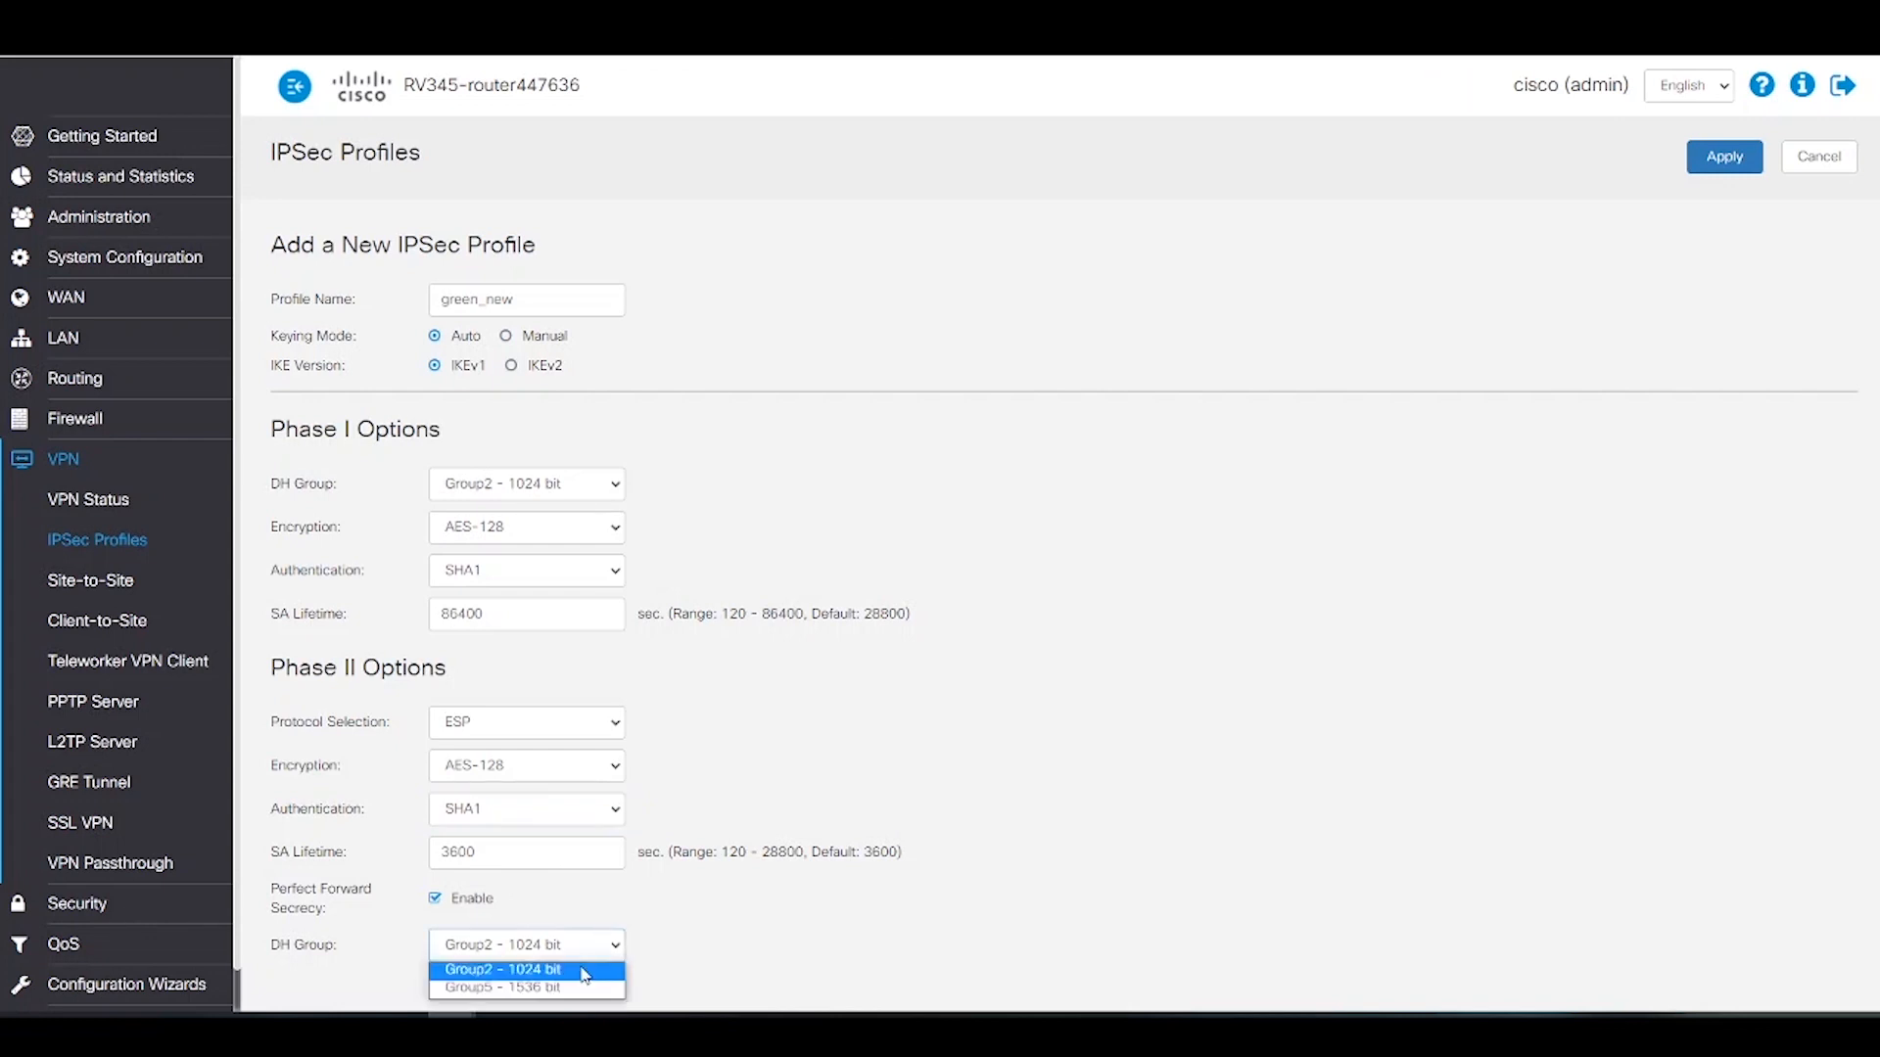
left_click(549, 990)
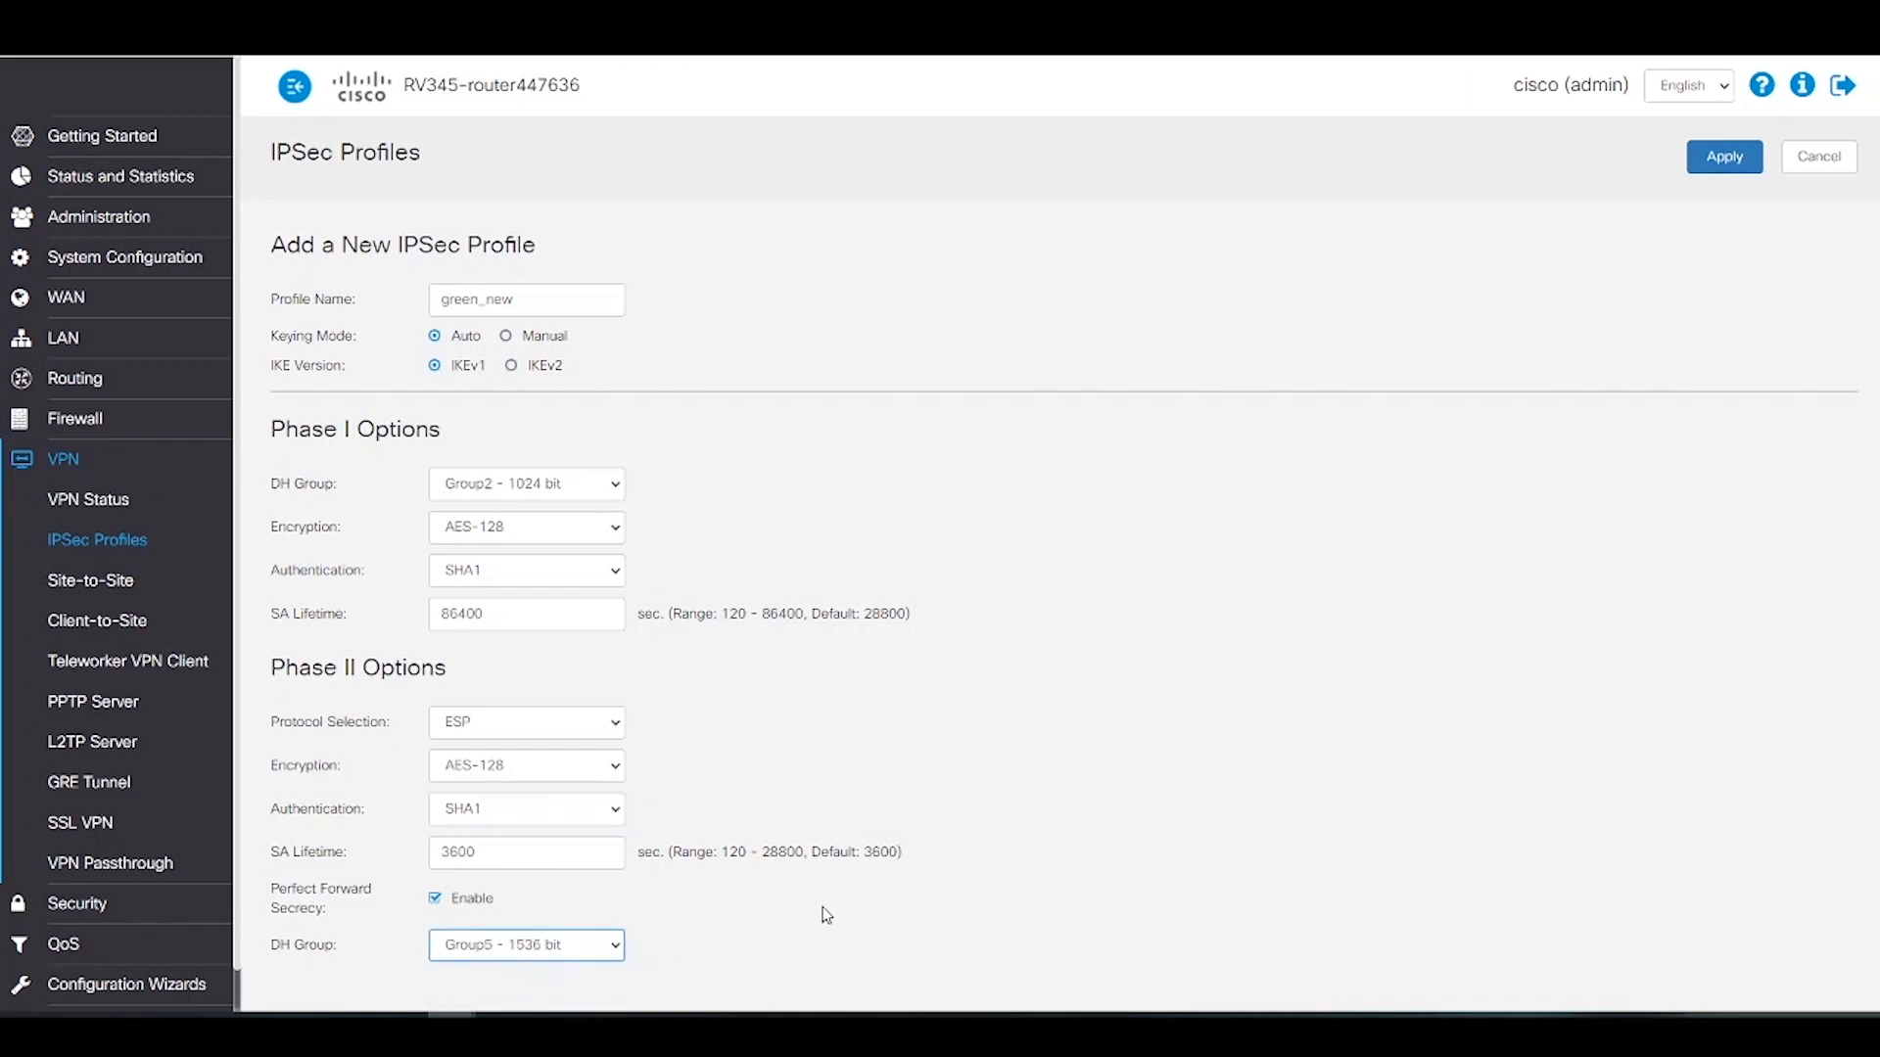
left_click(1724, 160)
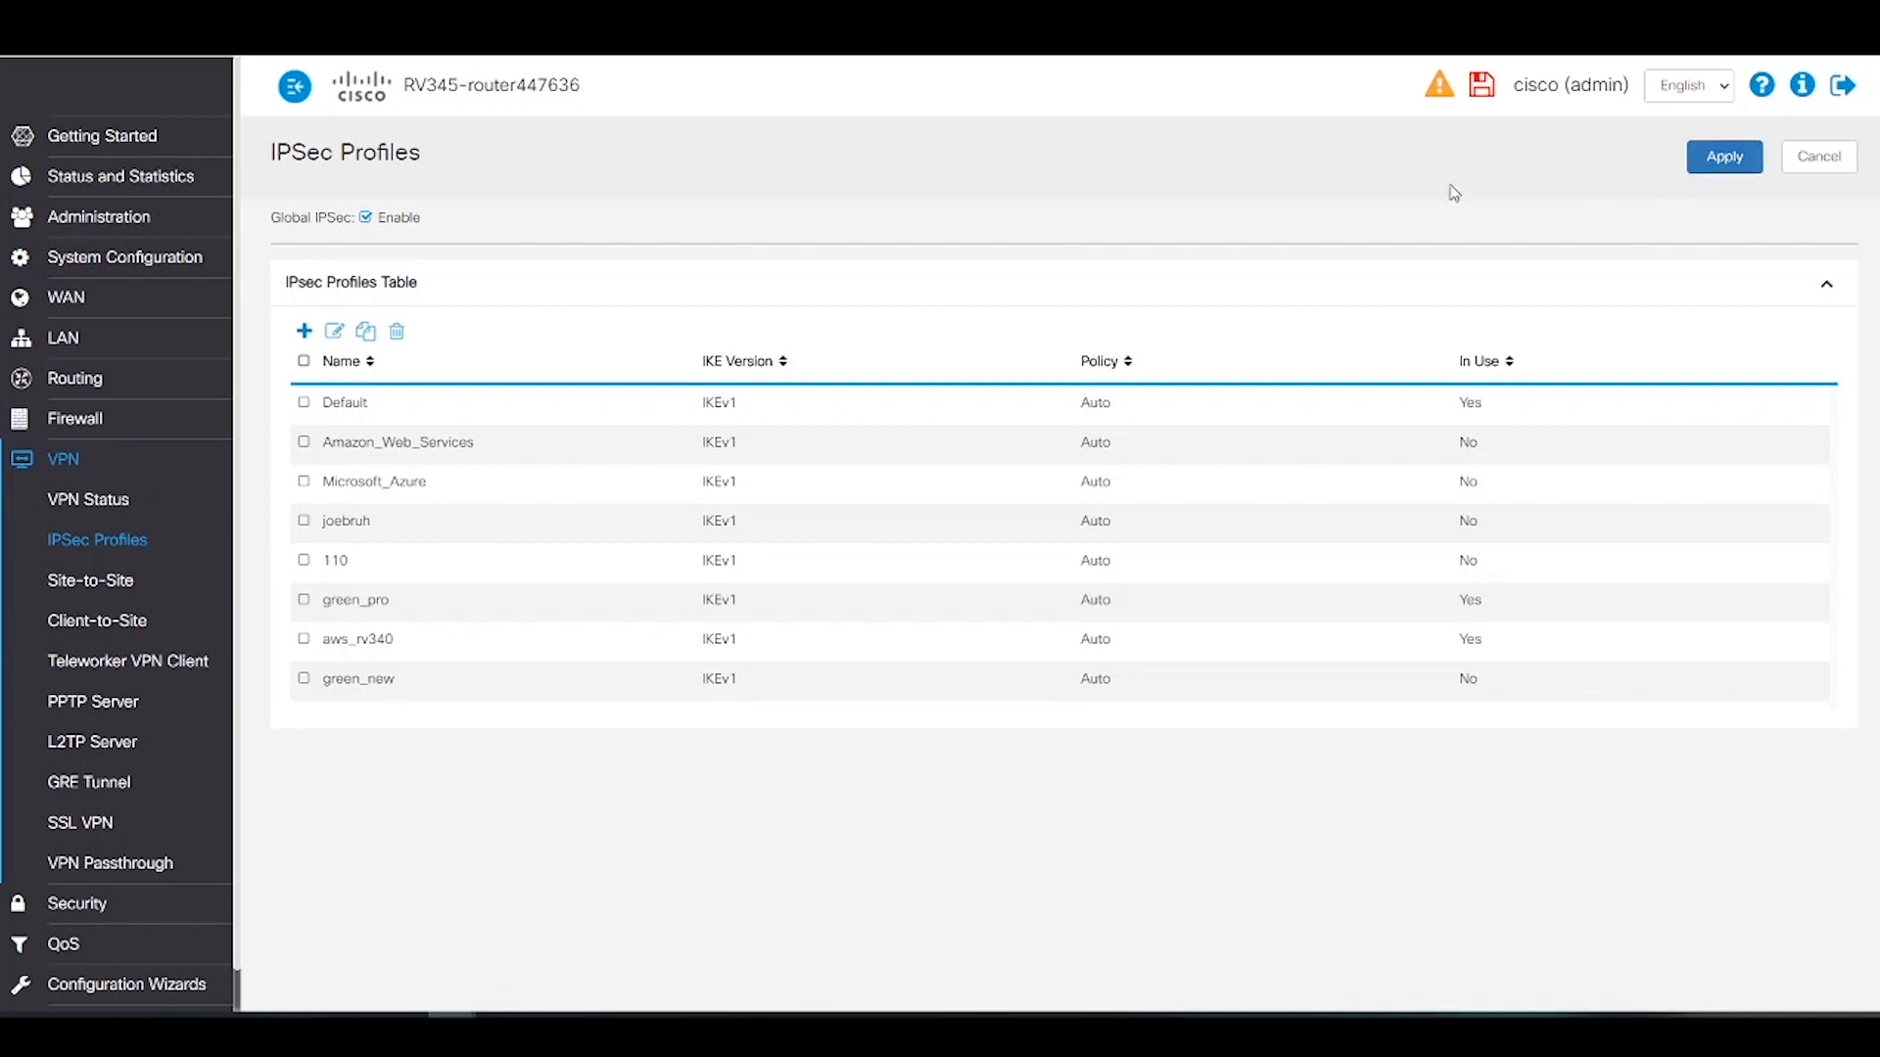
Step: Start adding a new client-to-site tunnel for a 3rd Party Client
left_click(86, 629)
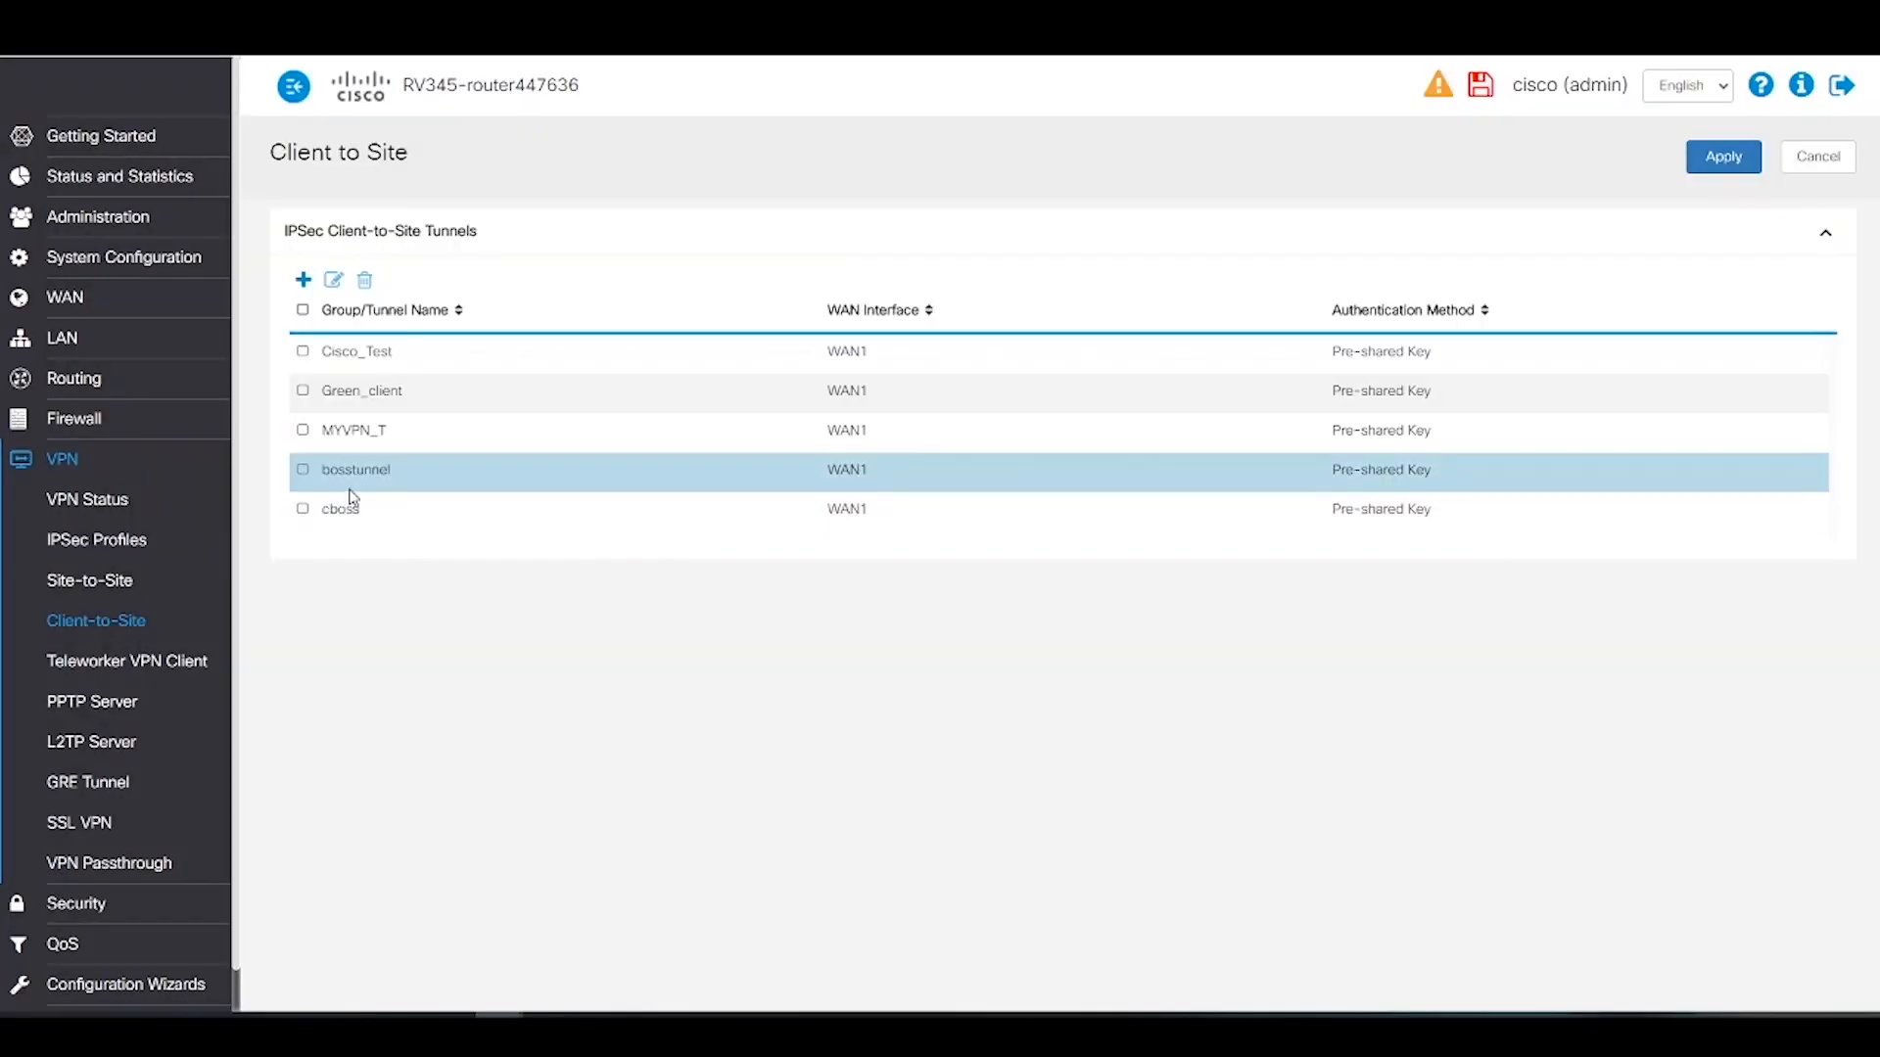
left_click(305, 282)
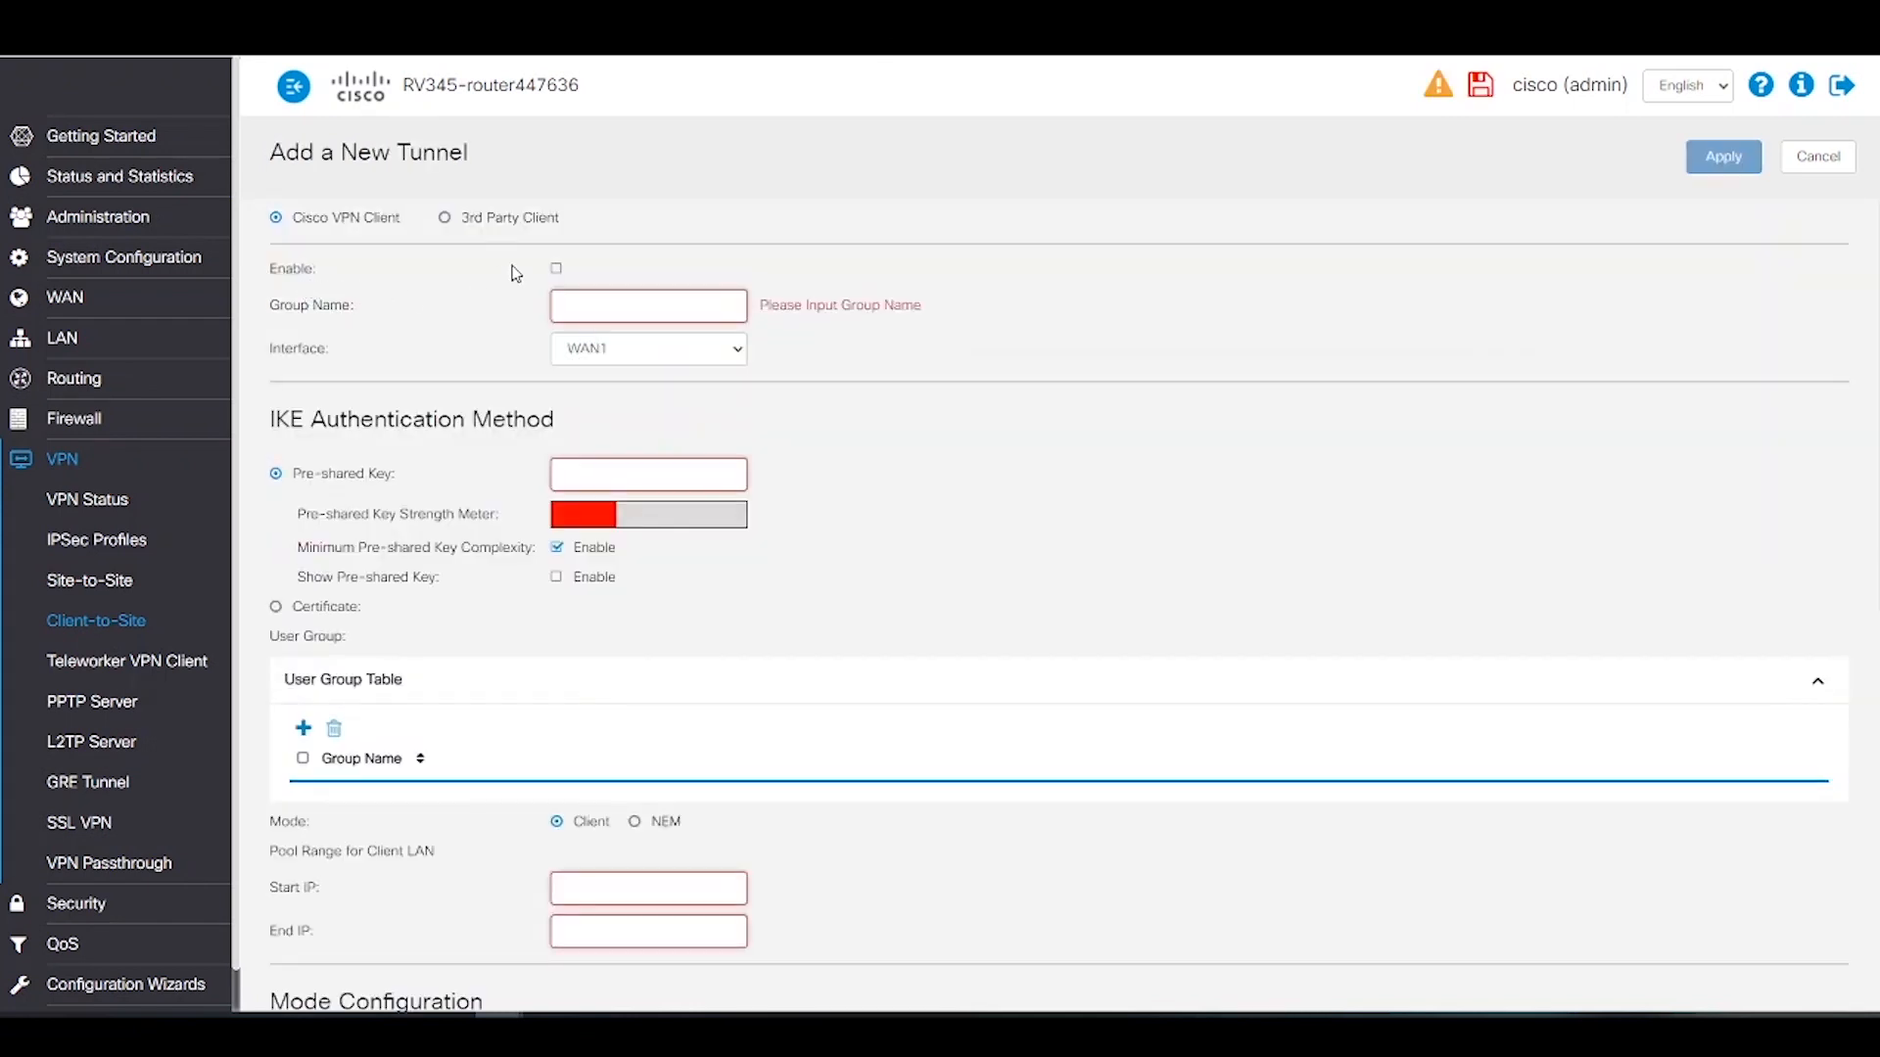
left_click(447, 220)
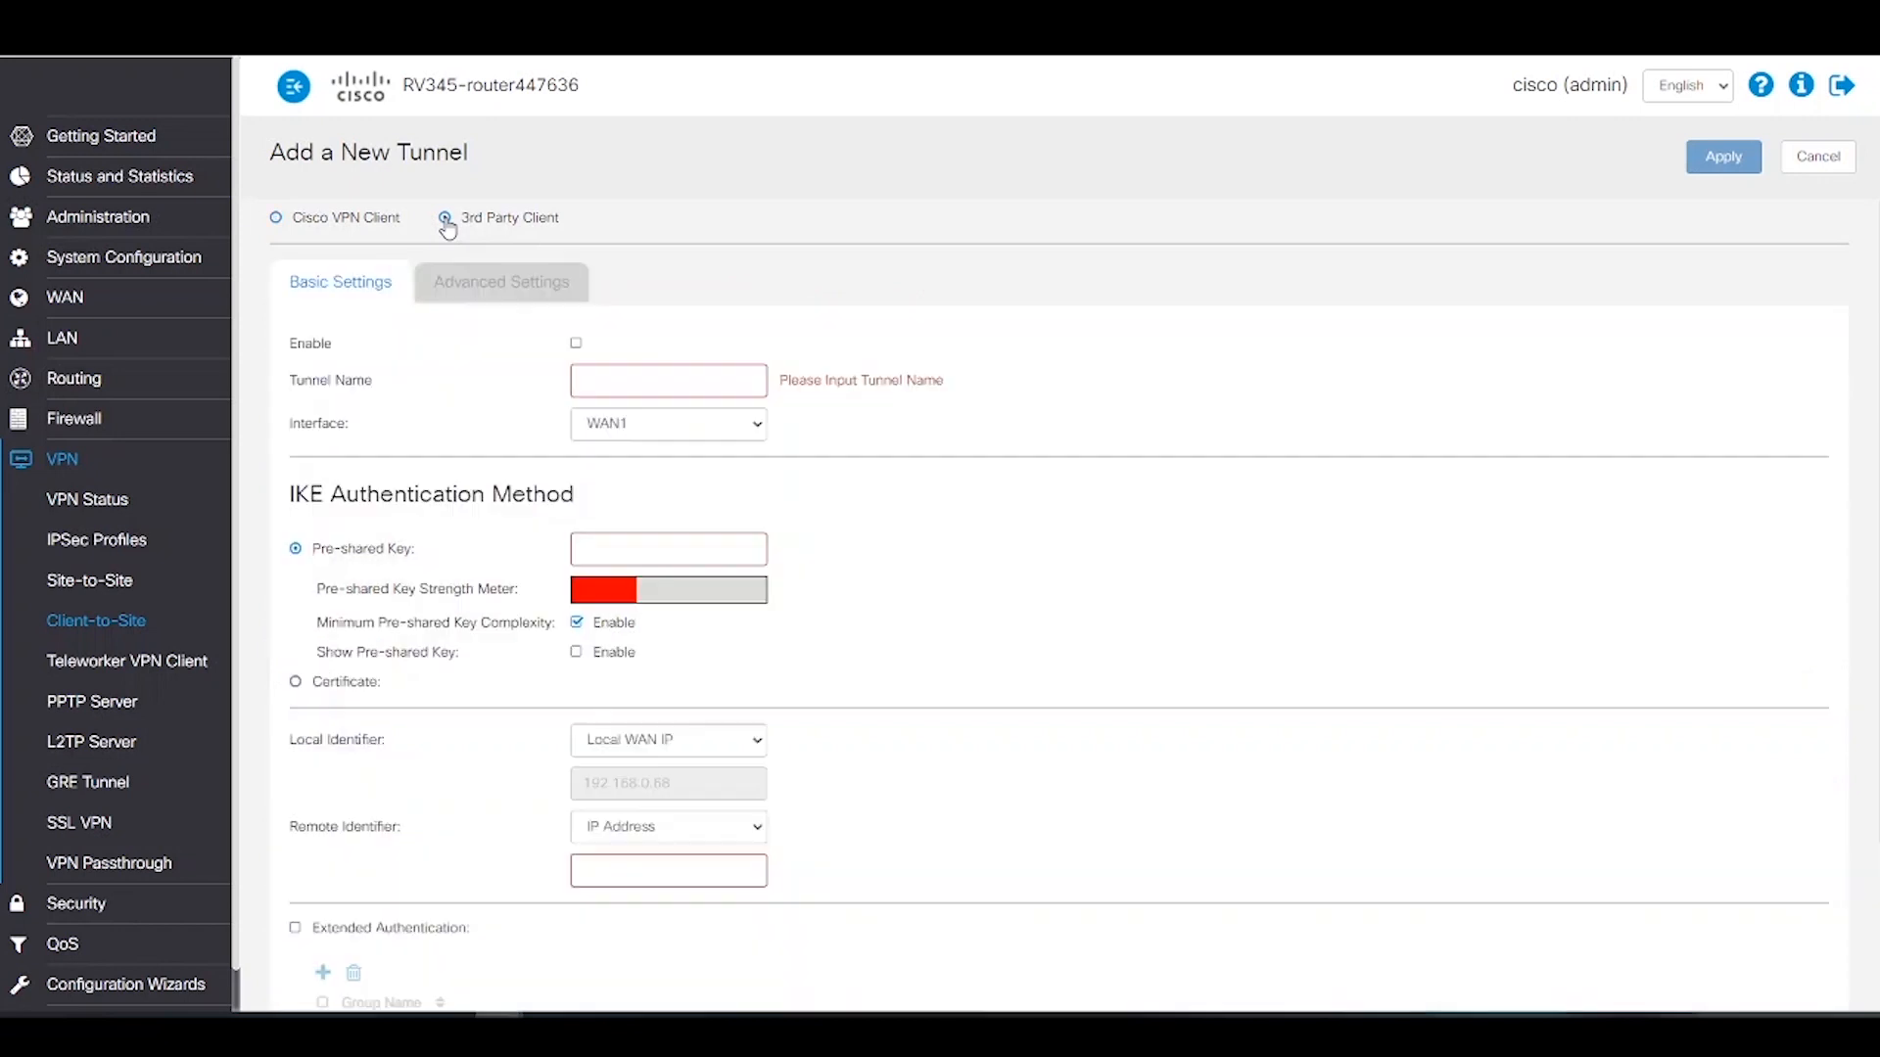
Step: Enable the tunnel, name it new_greenbow, and keep interface WAN1
left_click(575, 344)
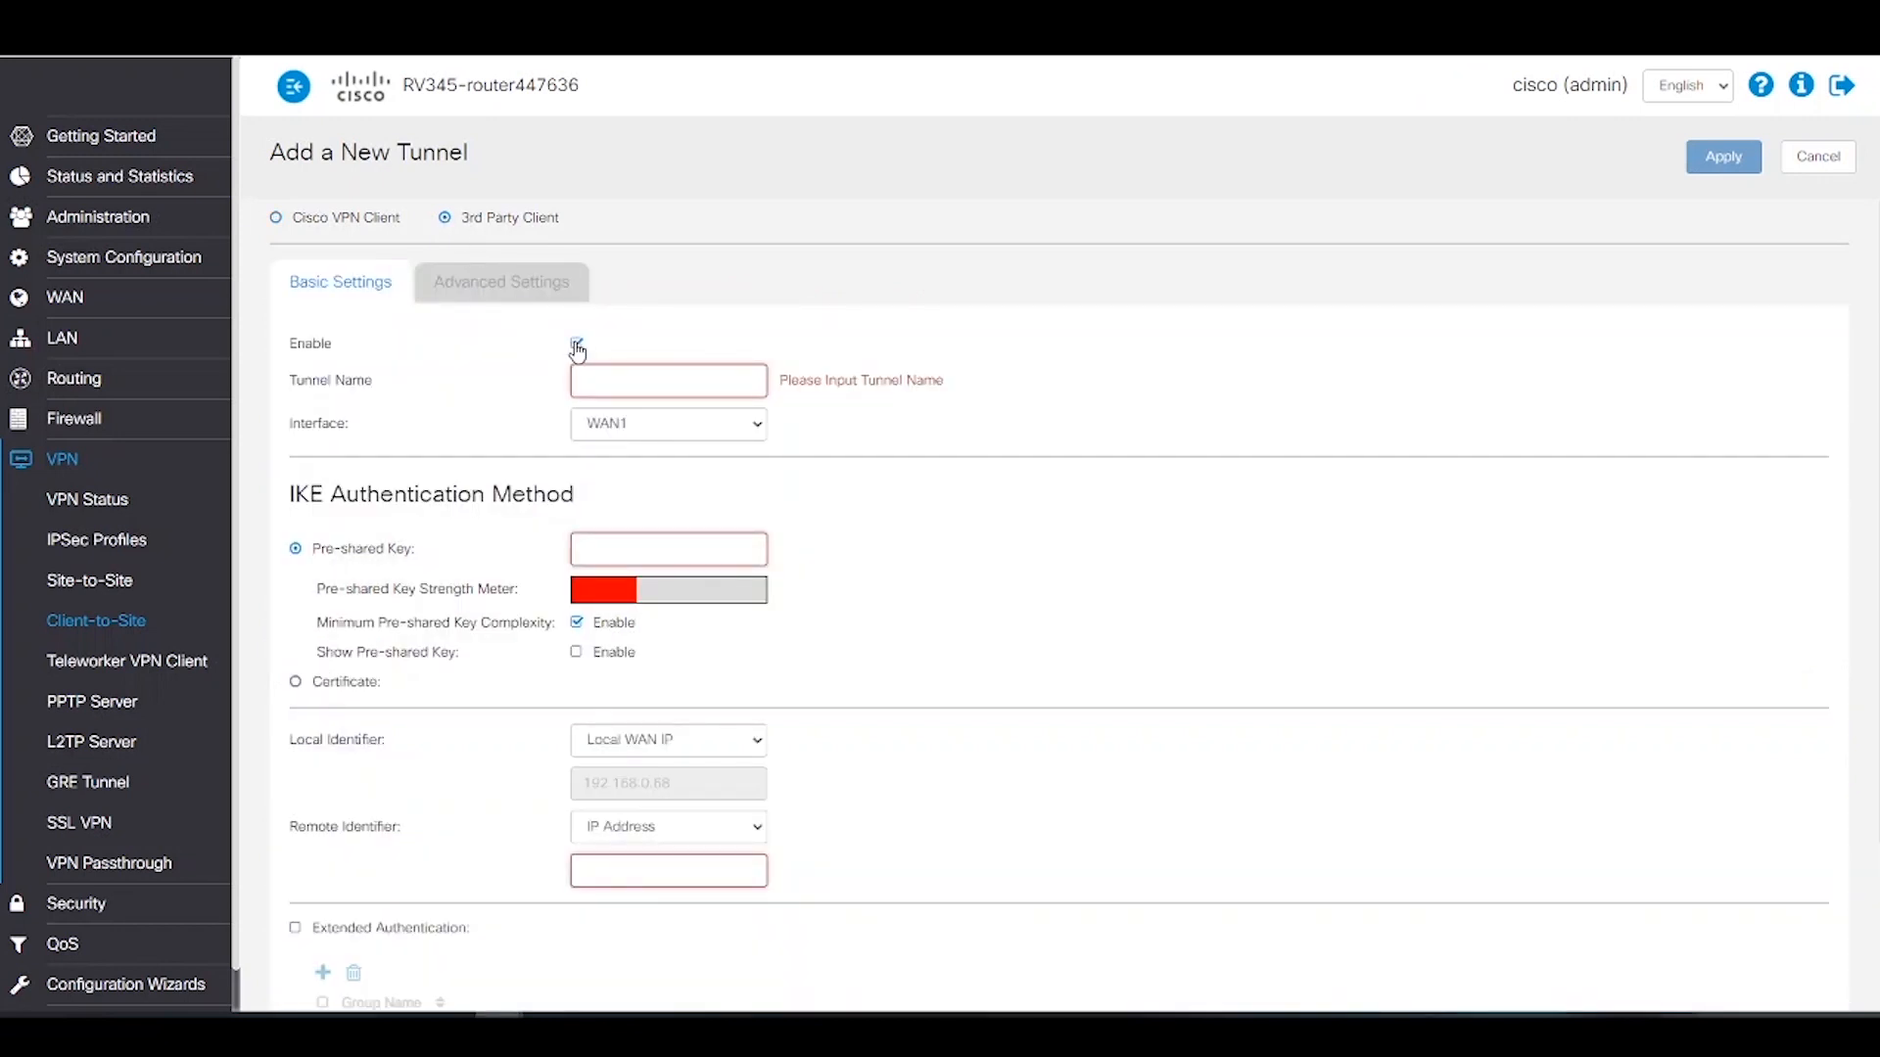
left_click(613, 380)
type("new_greenbow")
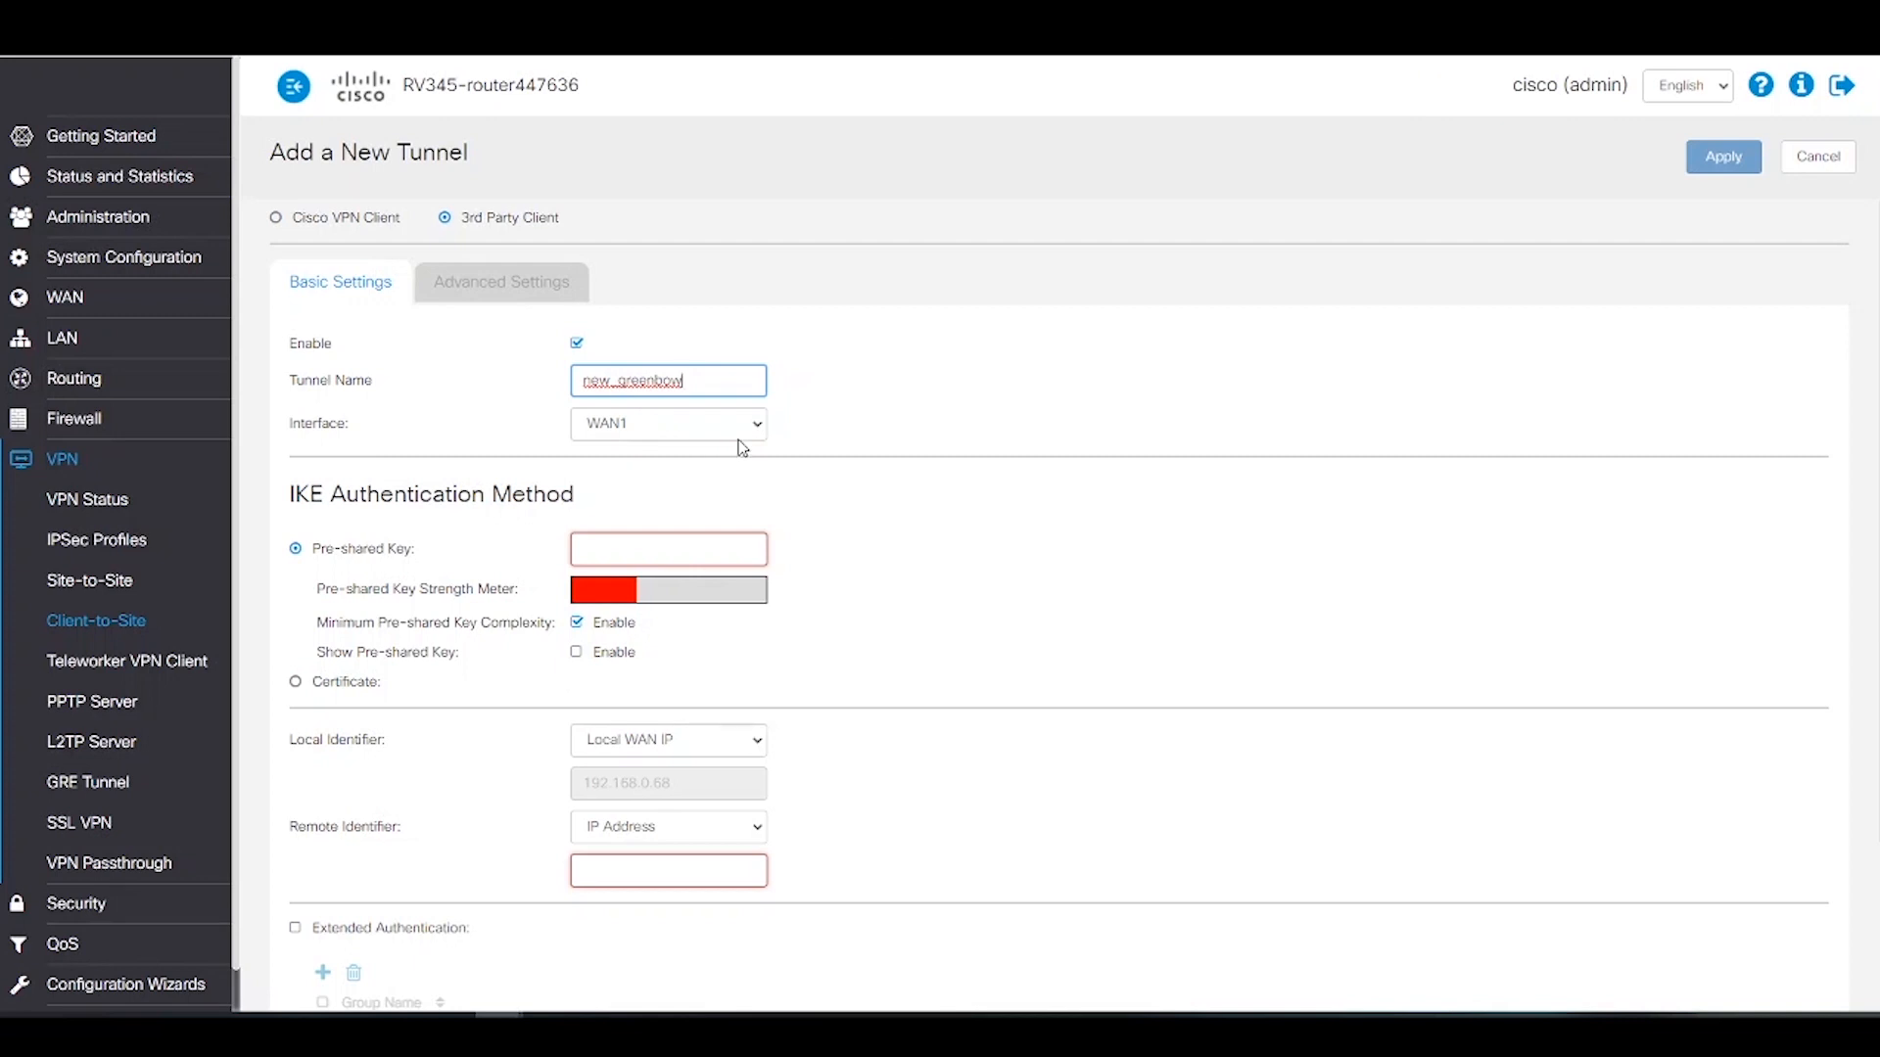
left_click(759, 425)
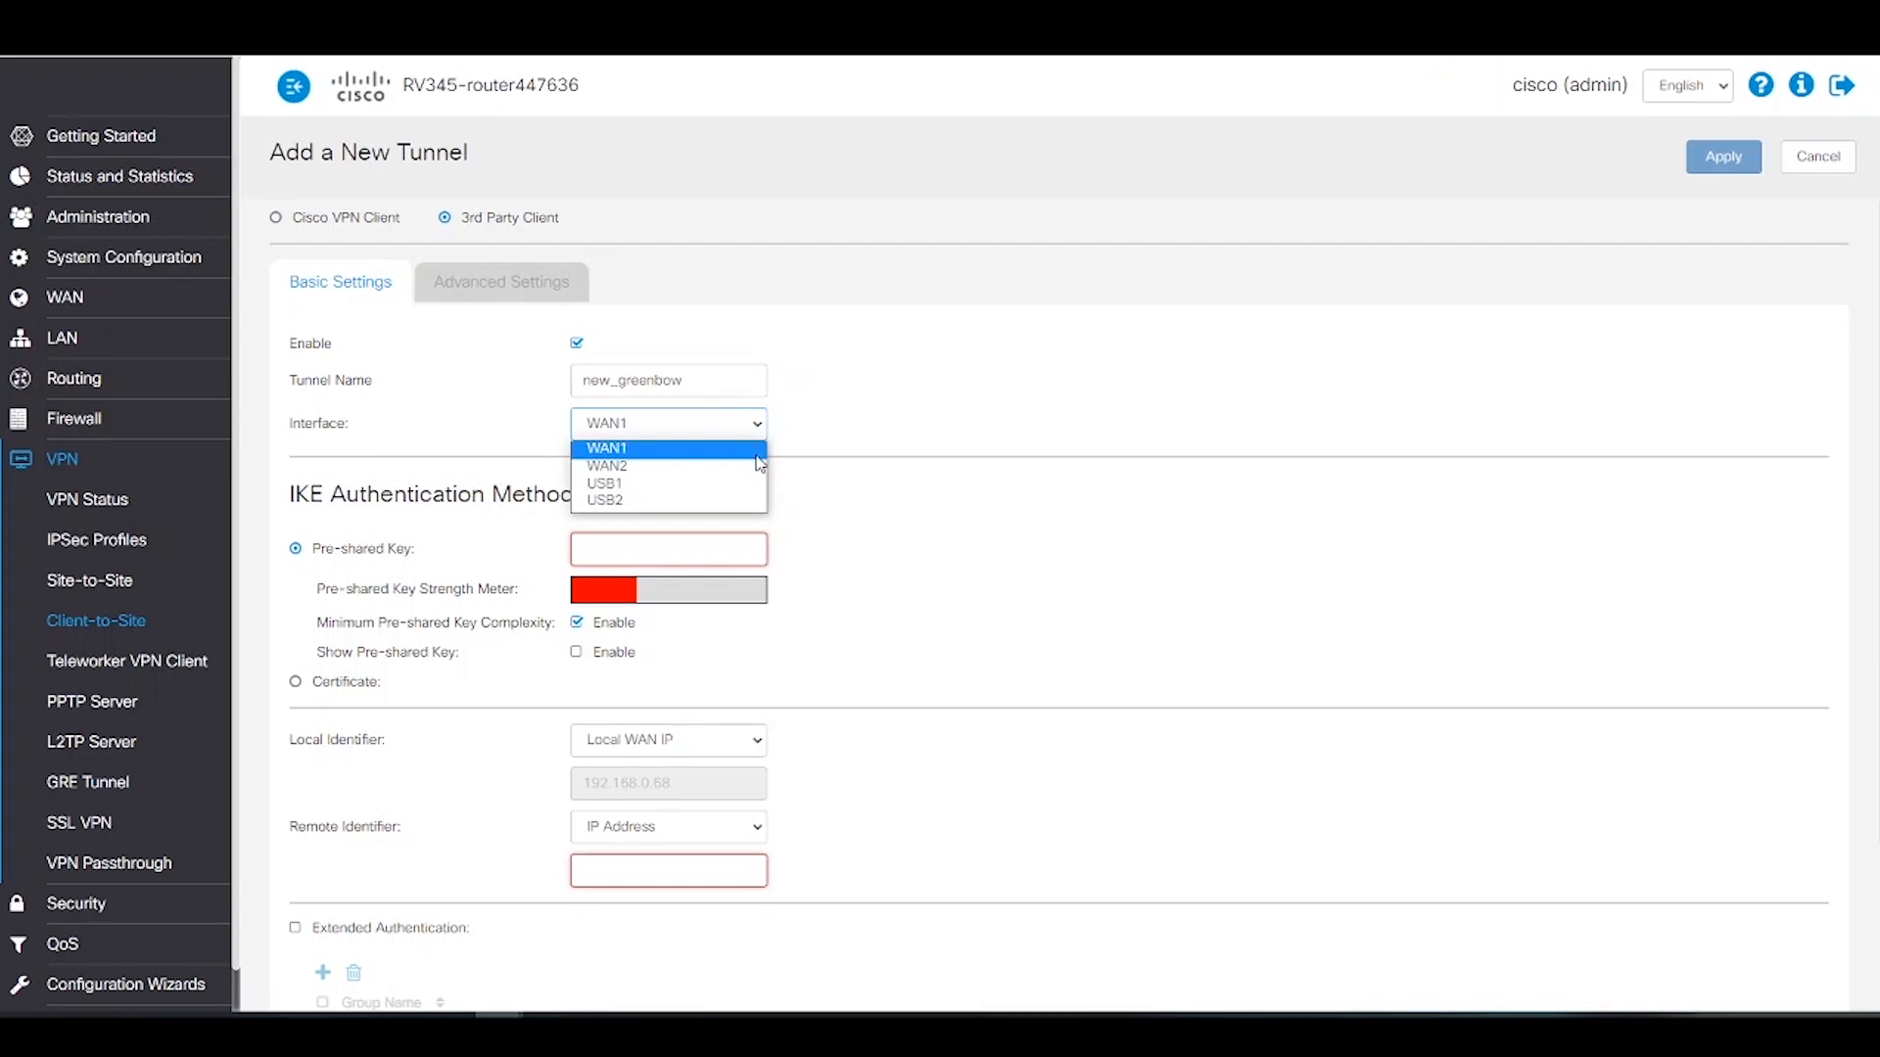
left_click(749, 450)
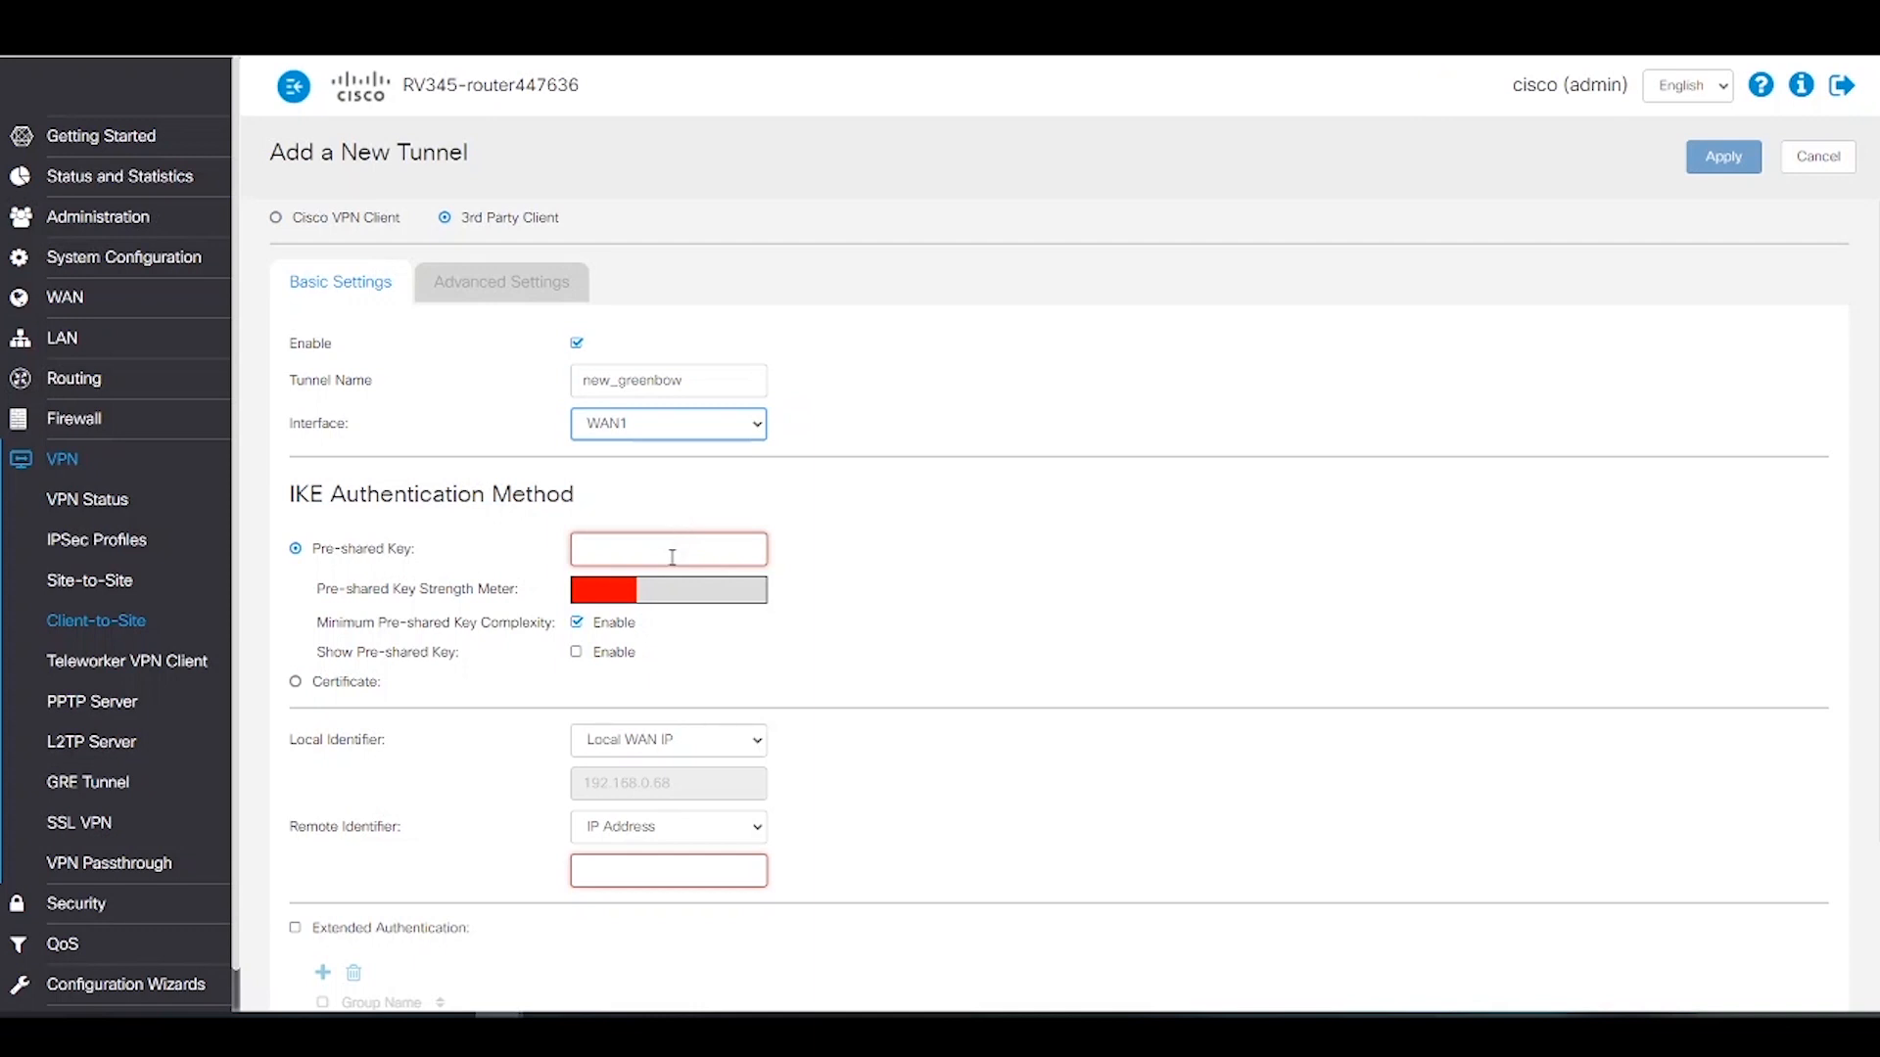
Step: Turn off minimum key complexity, show the pre-shared key in plain text, and enter the key
left_click(575, 622)
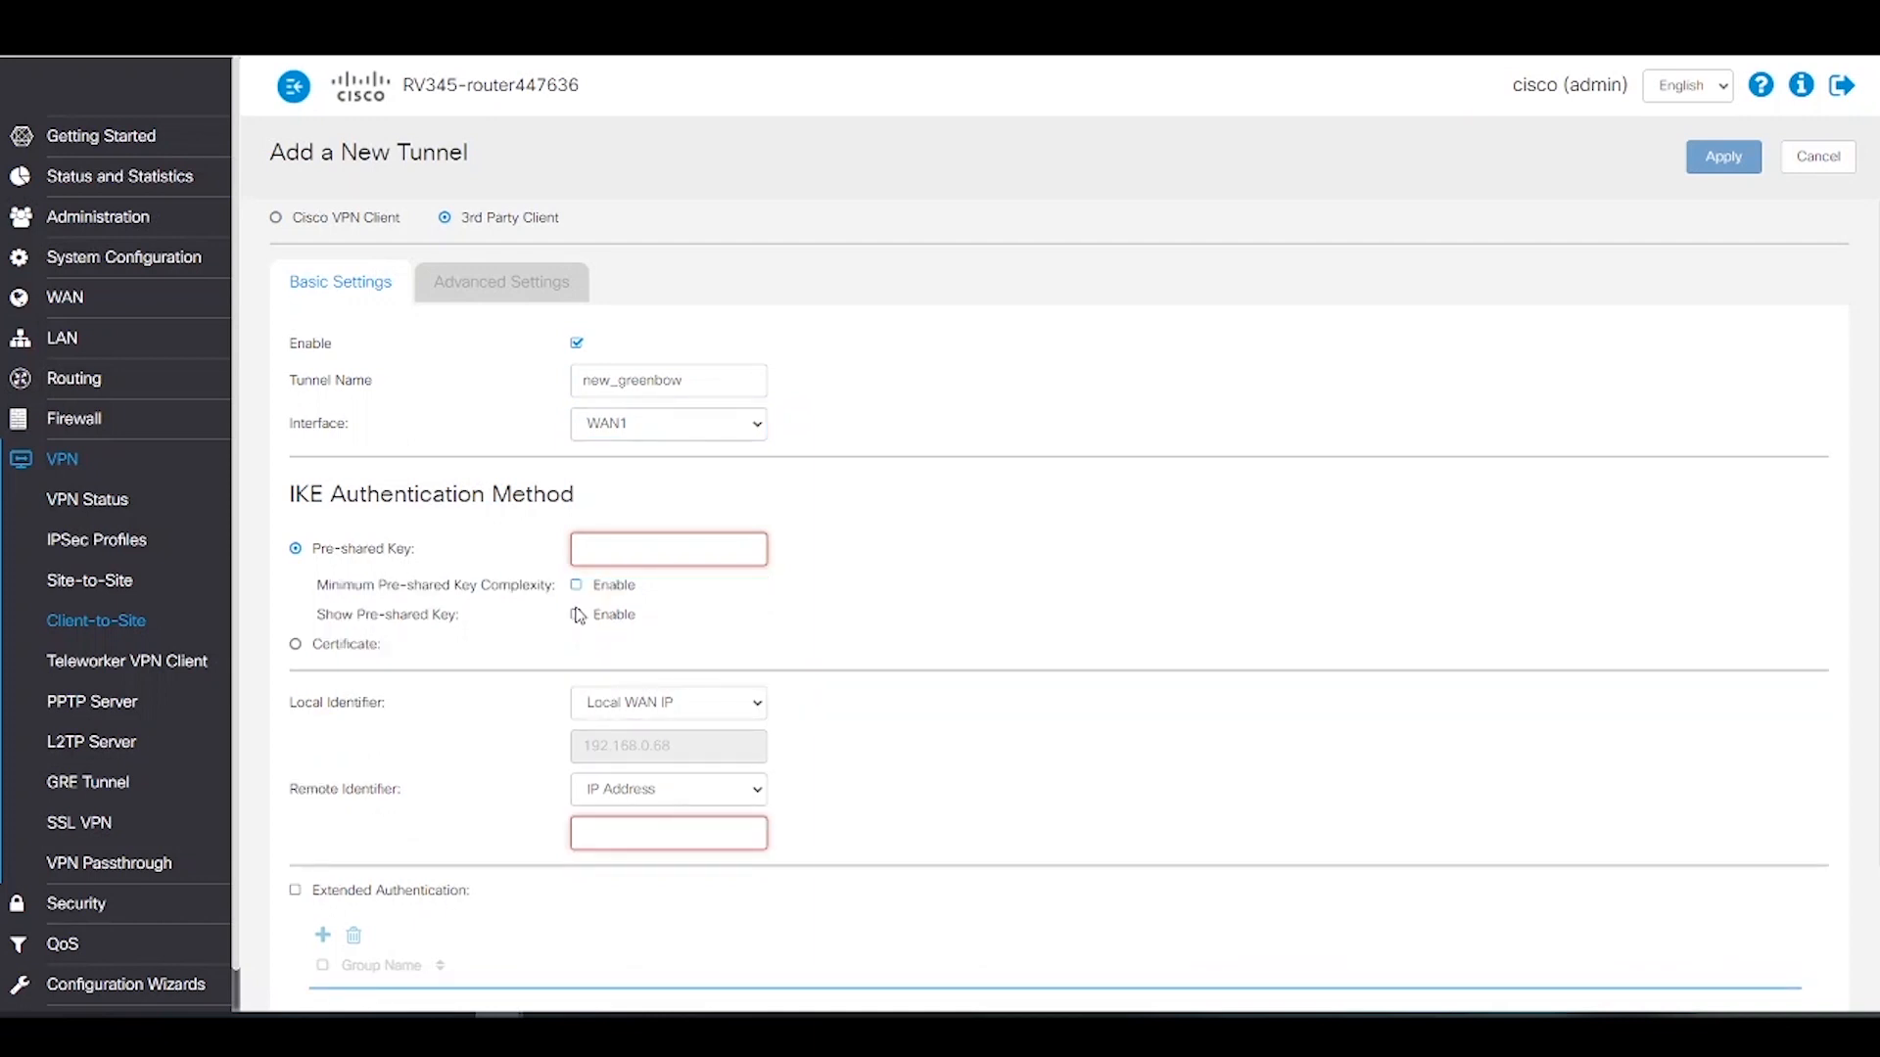
left_click(576, 616)
left_click(688, 557)
type("green")
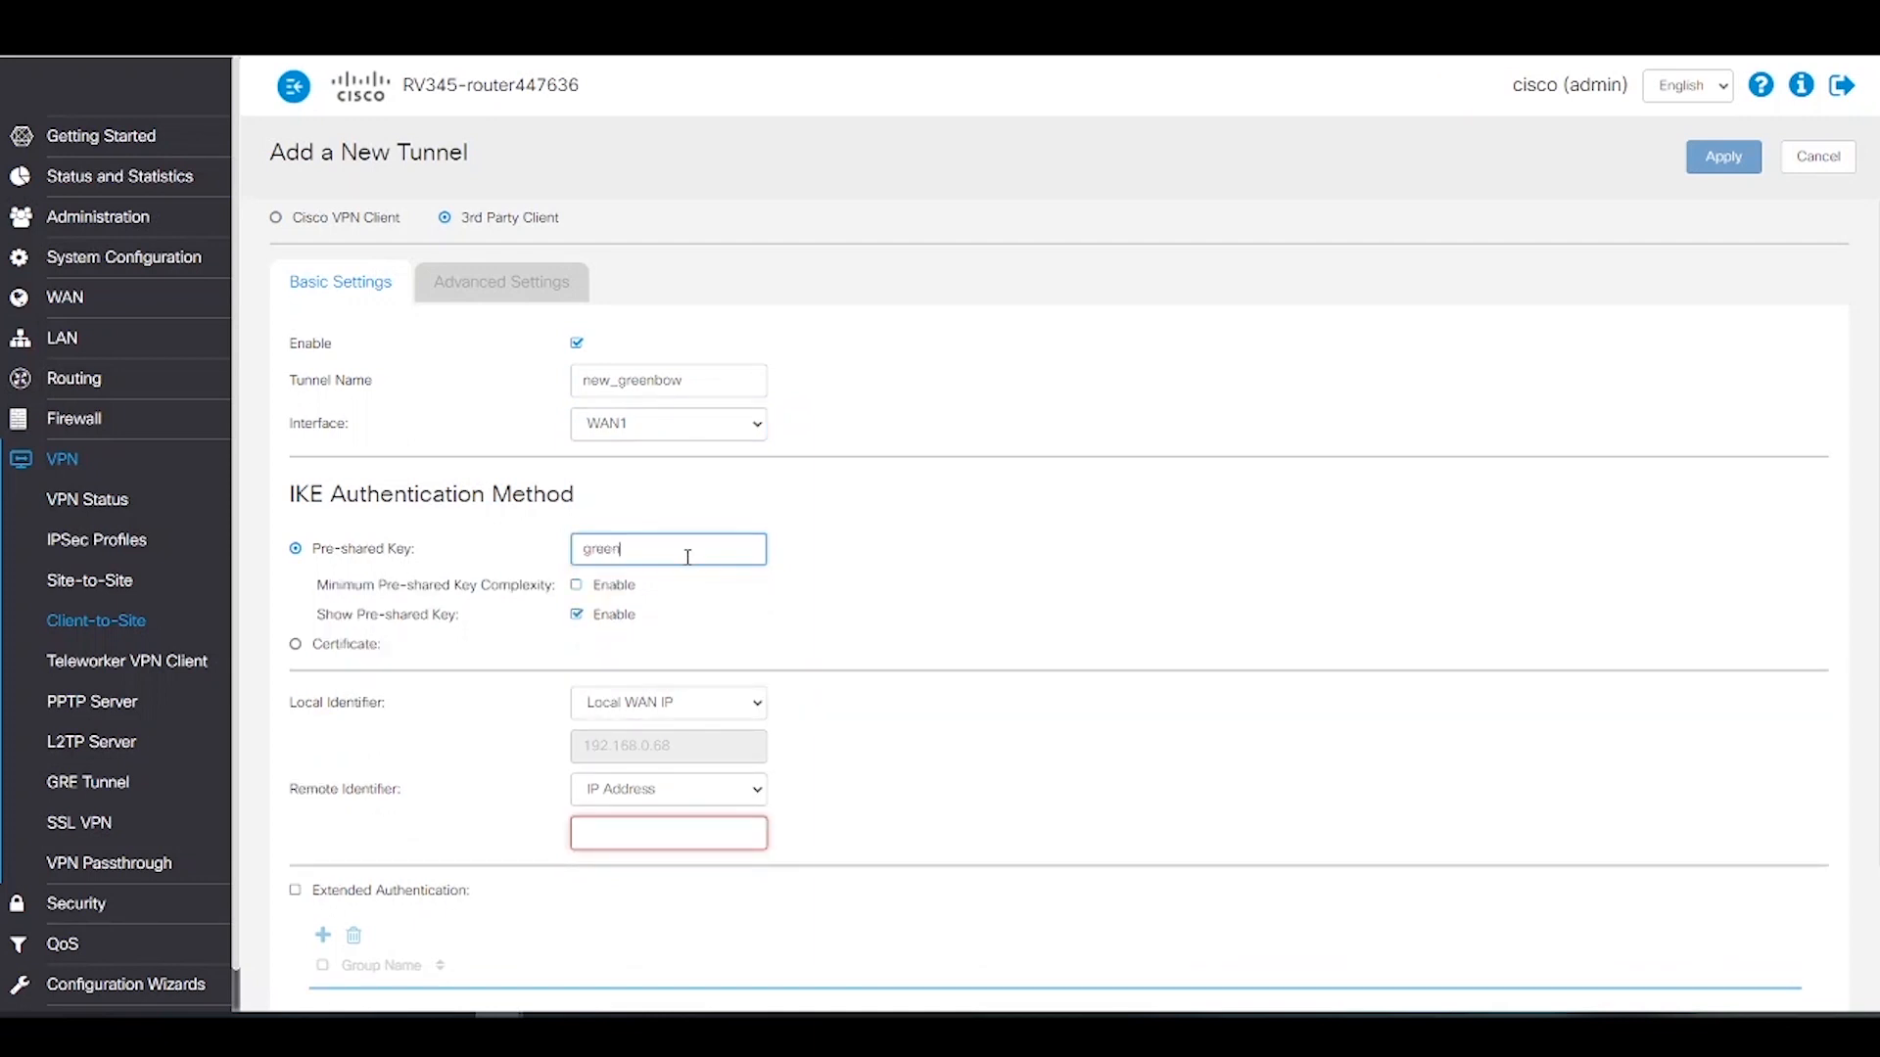
type("123")
scroll(703, 646, "down", 3)
left_click(771, 536)
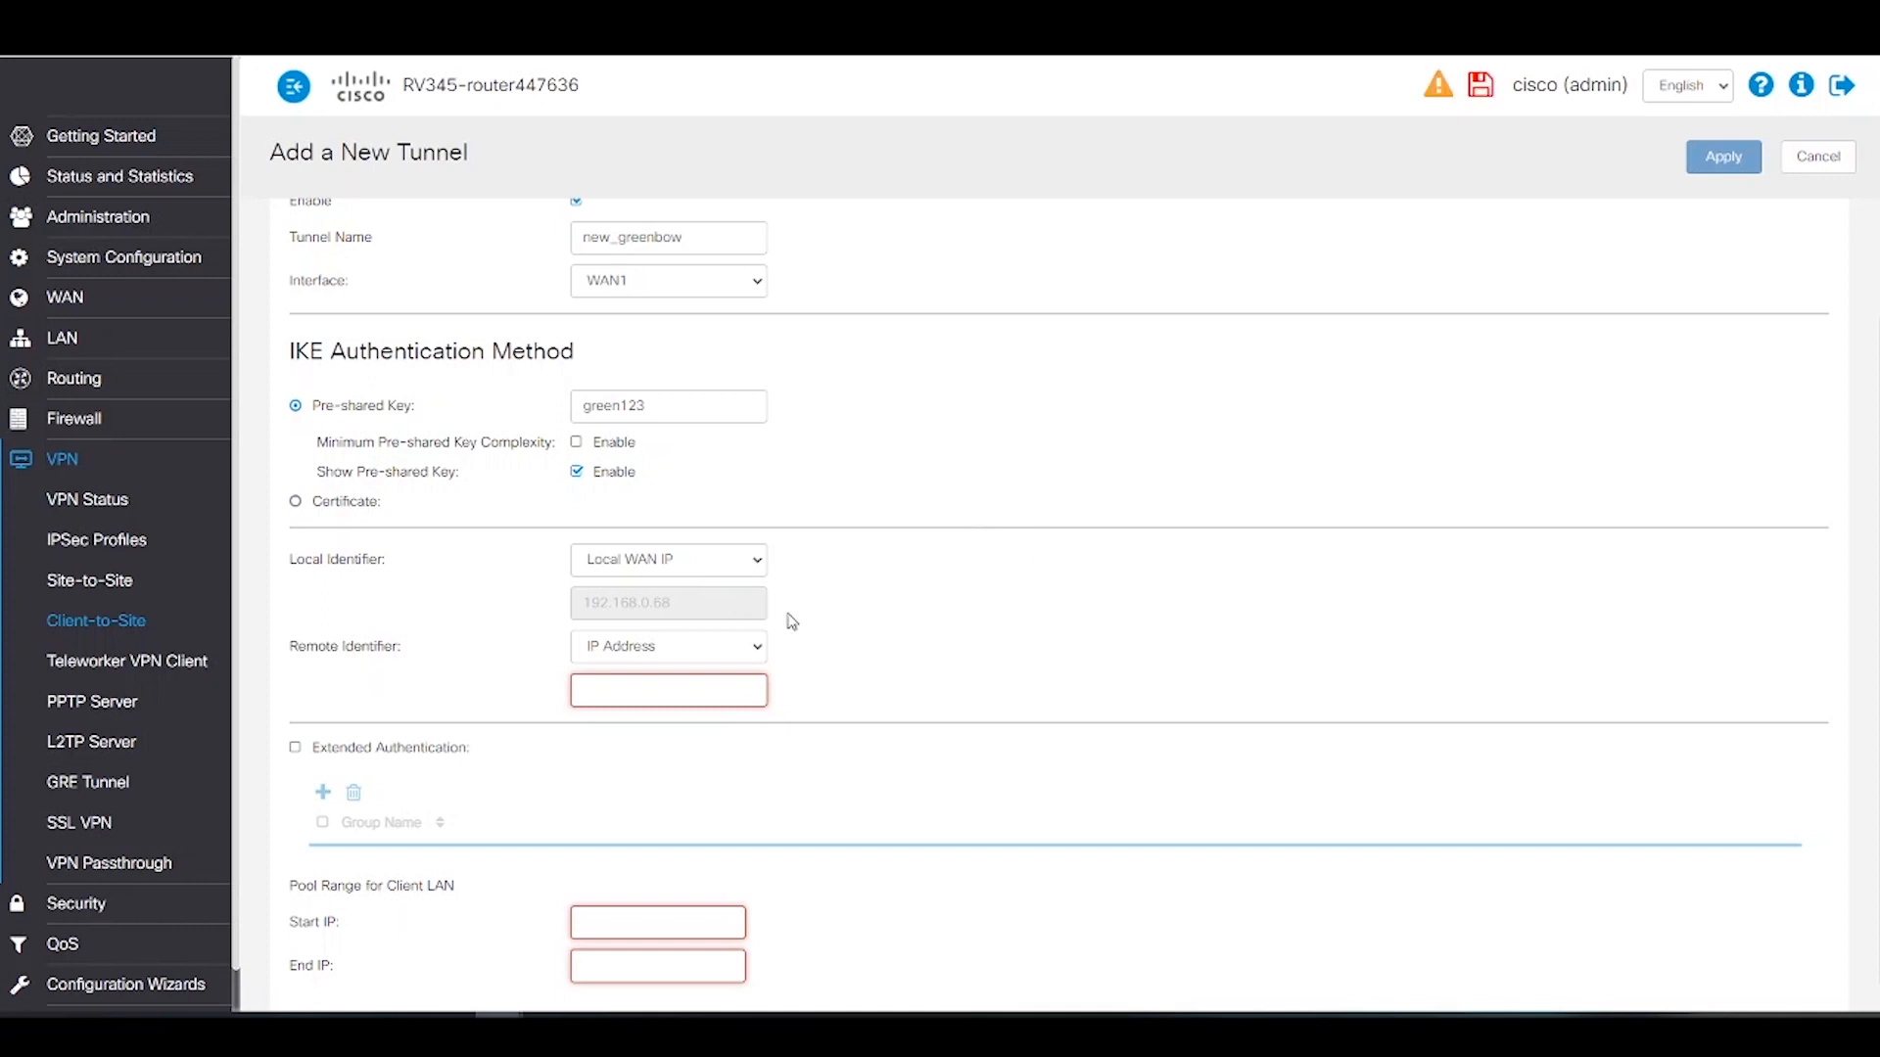
Step: Set the local identifier to the router's IP address and the remote identifier to FQDN greenbowvpn.com
left_click(760, 561)
left_click(683, 601)
left_click(682, 604)
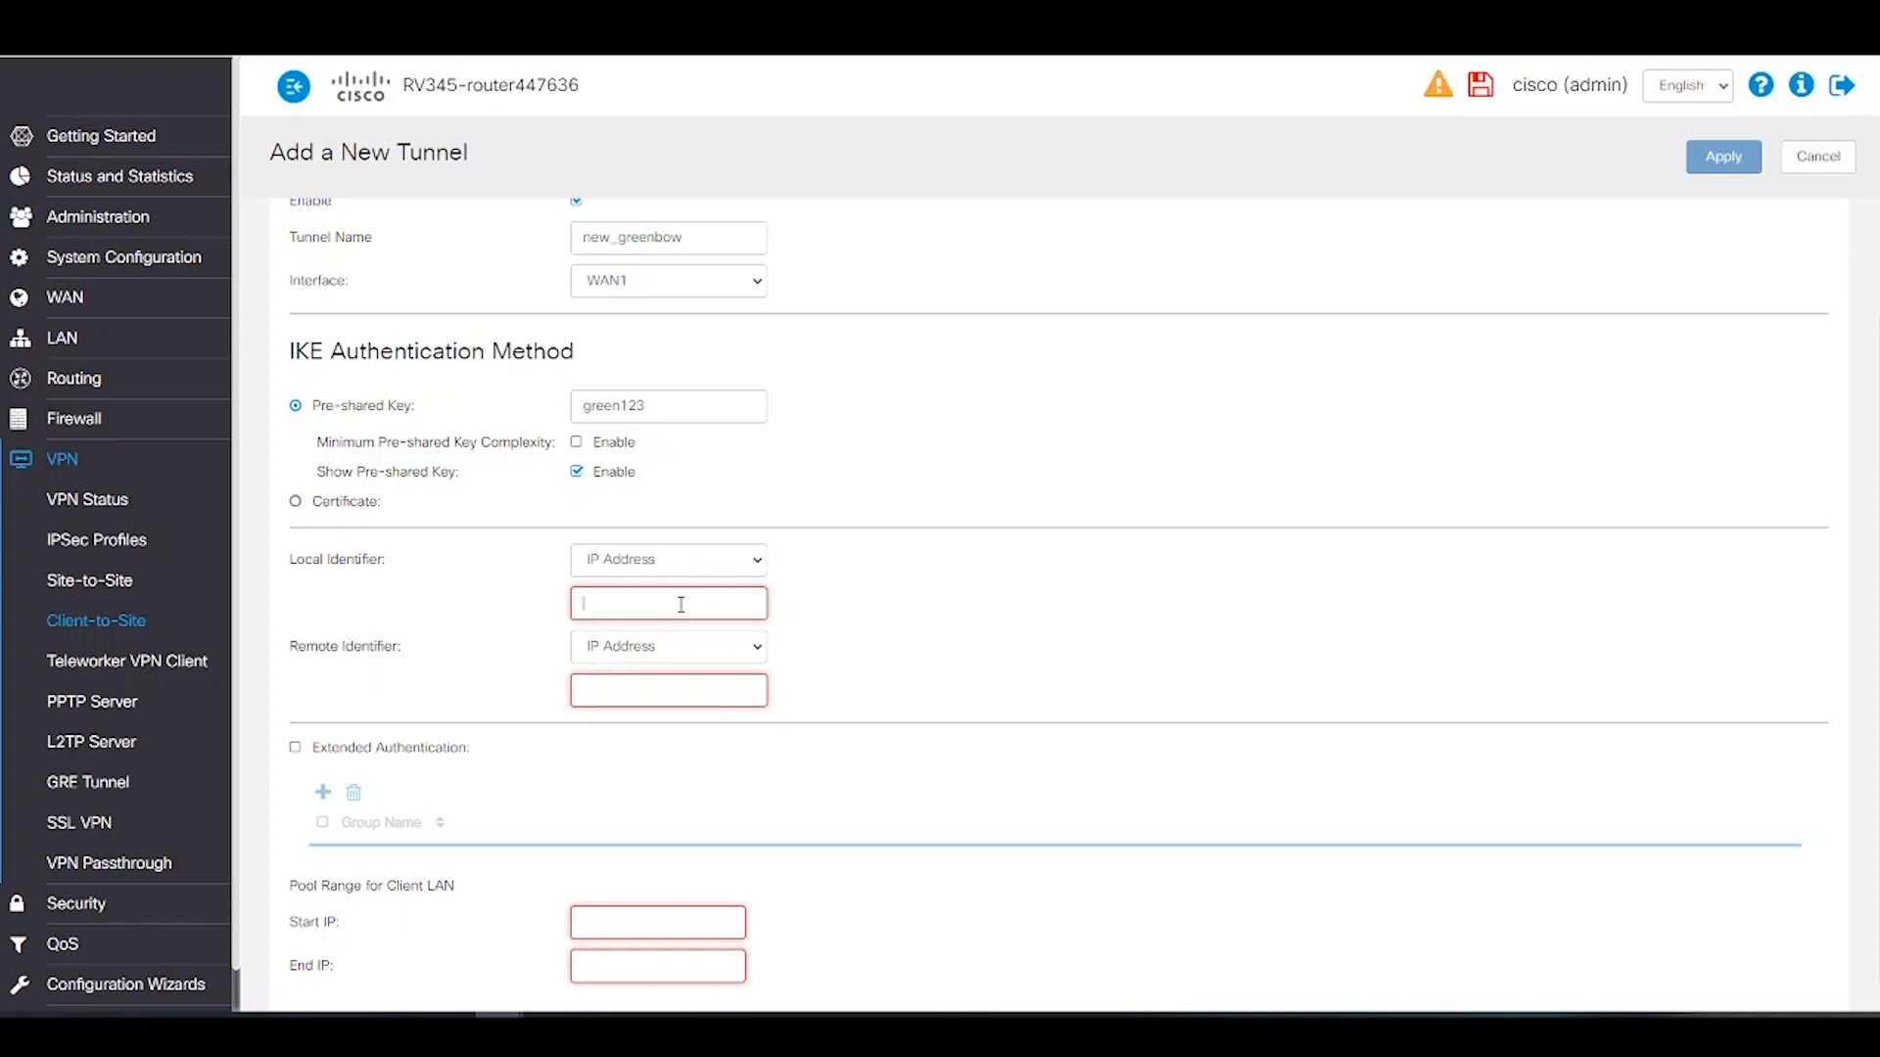
type("174")
left_click(705, 648)
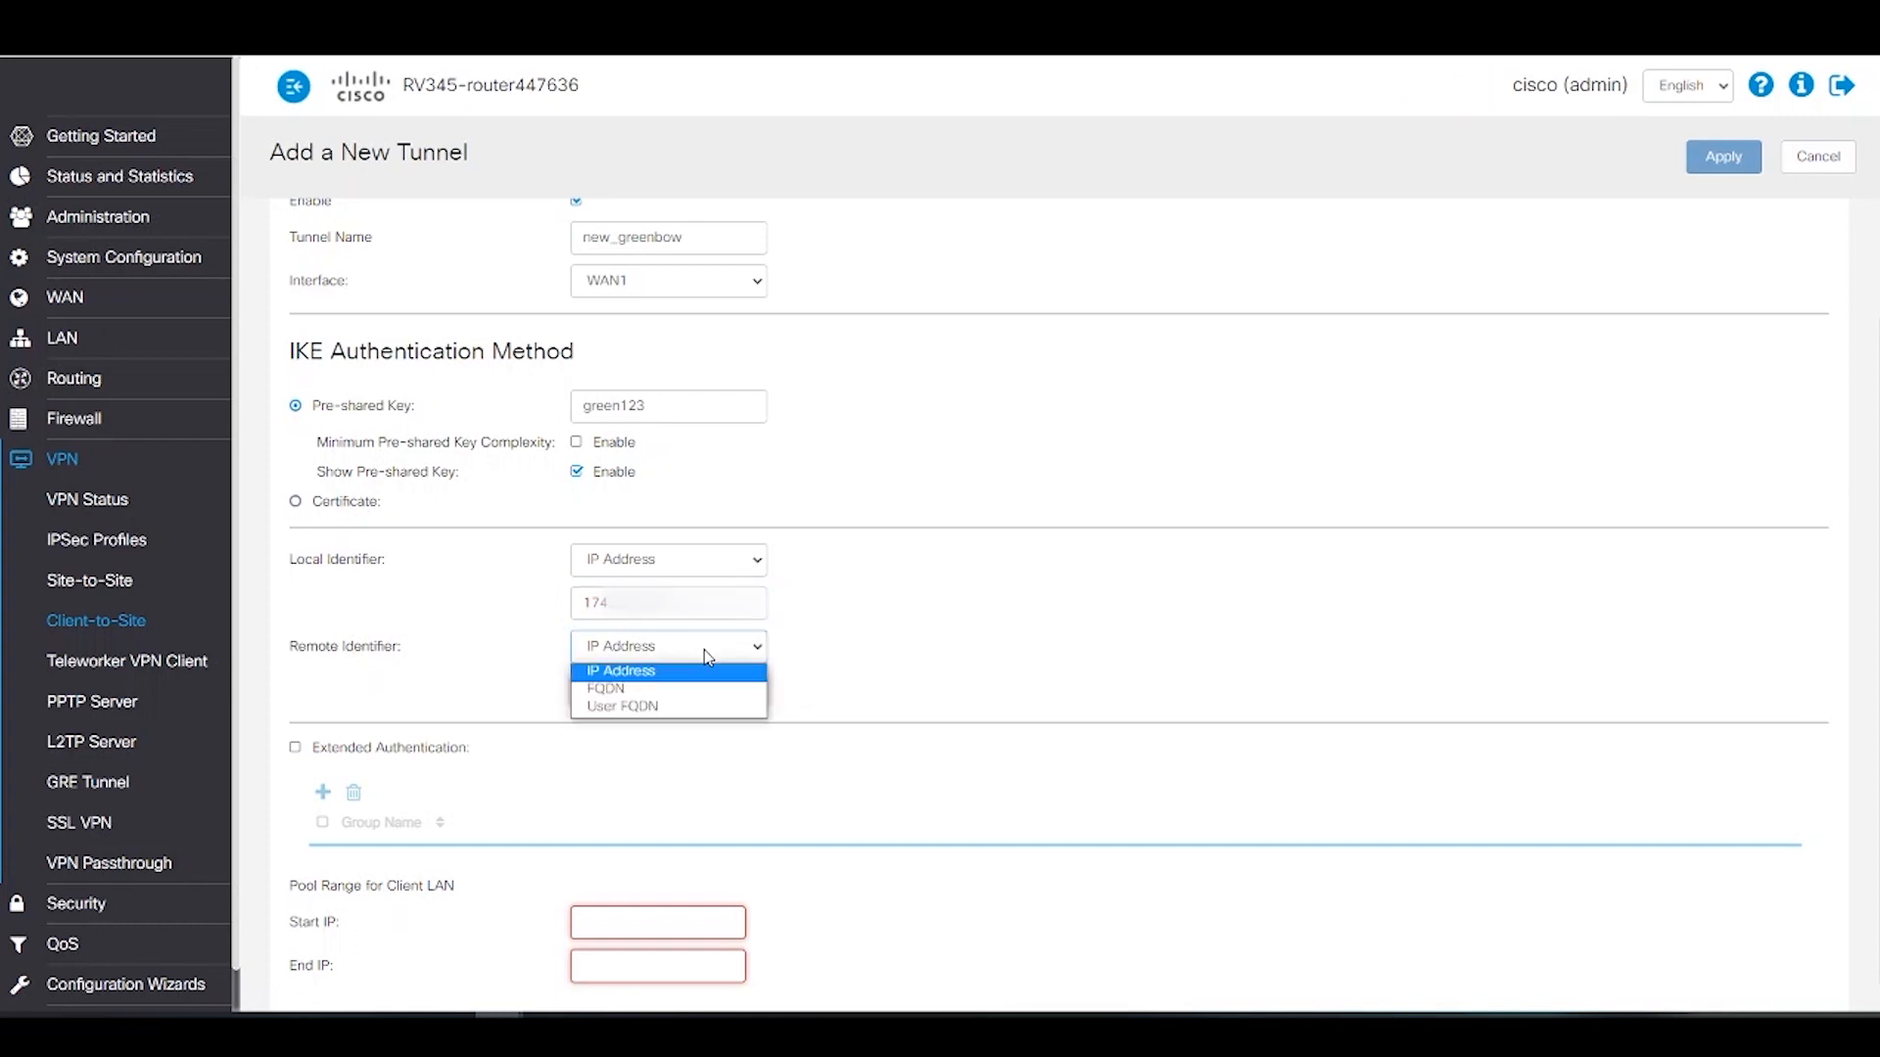
left_click(626, 688)
left_click(624, 686)
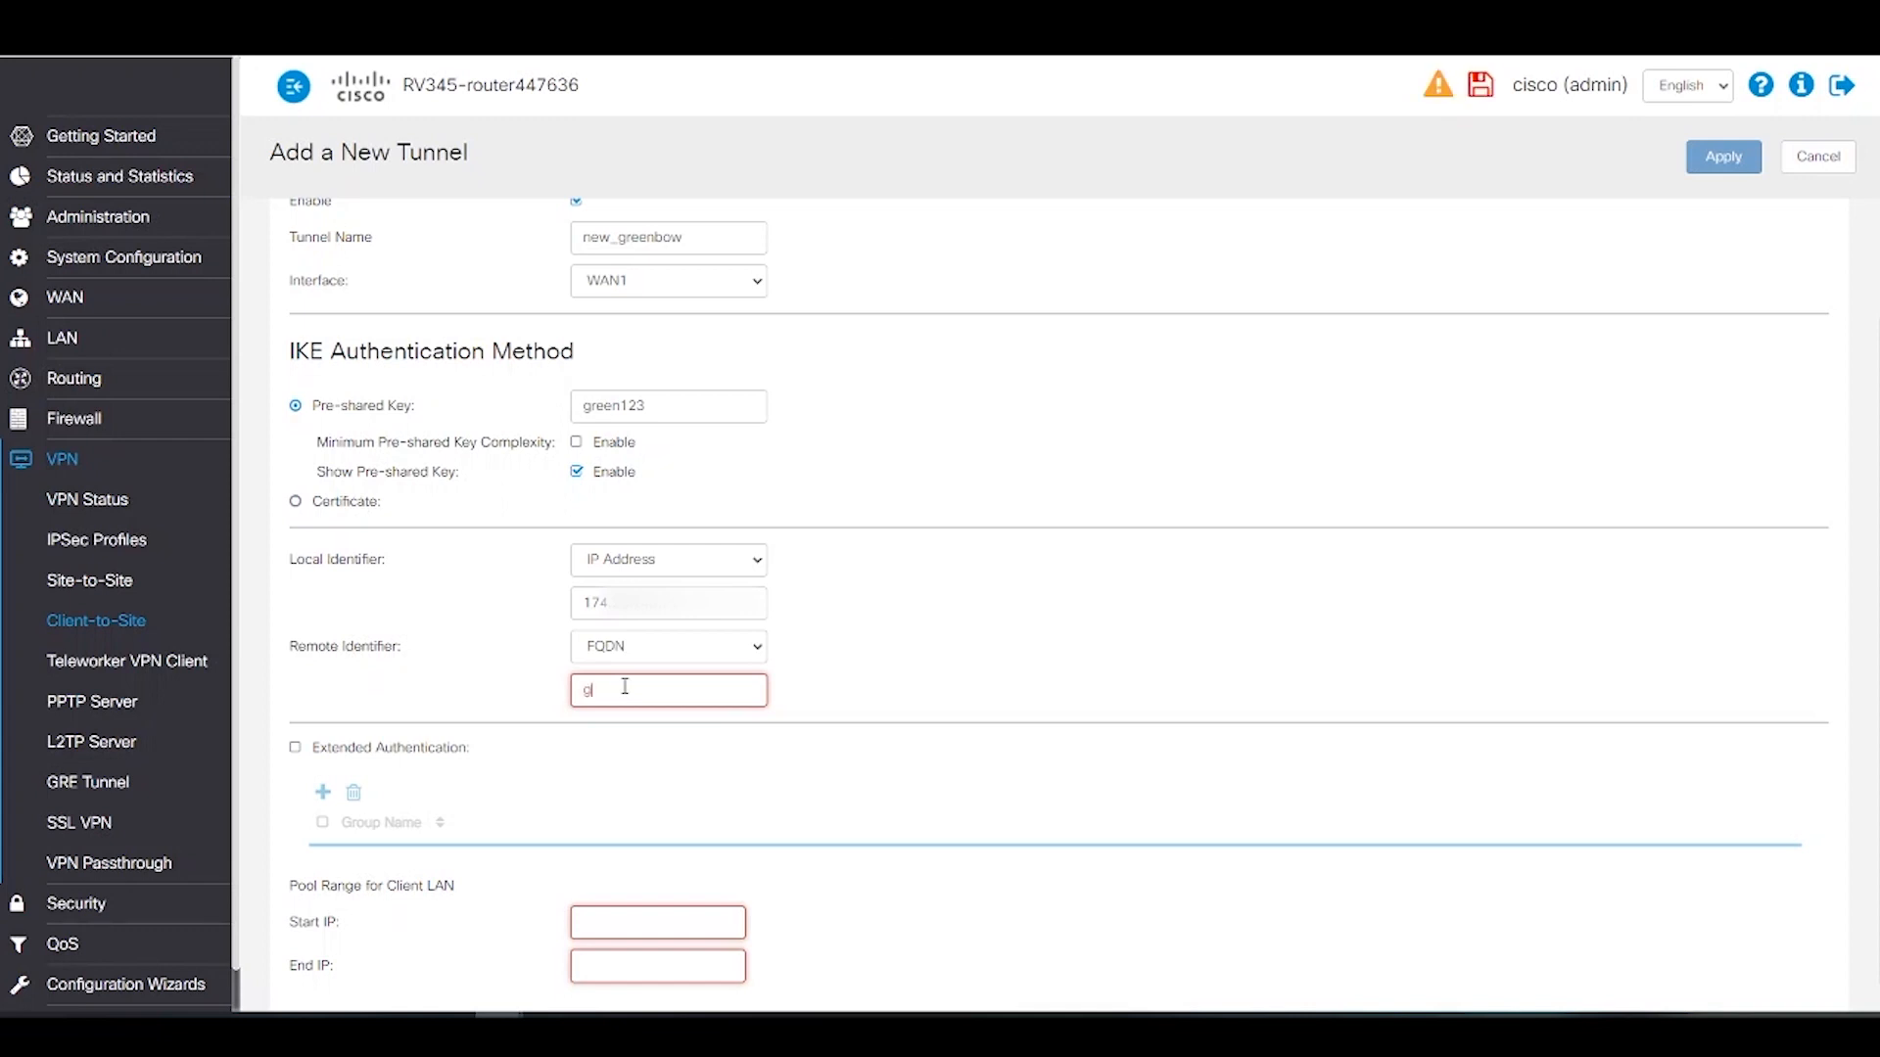
type("reenbowvpn.com")
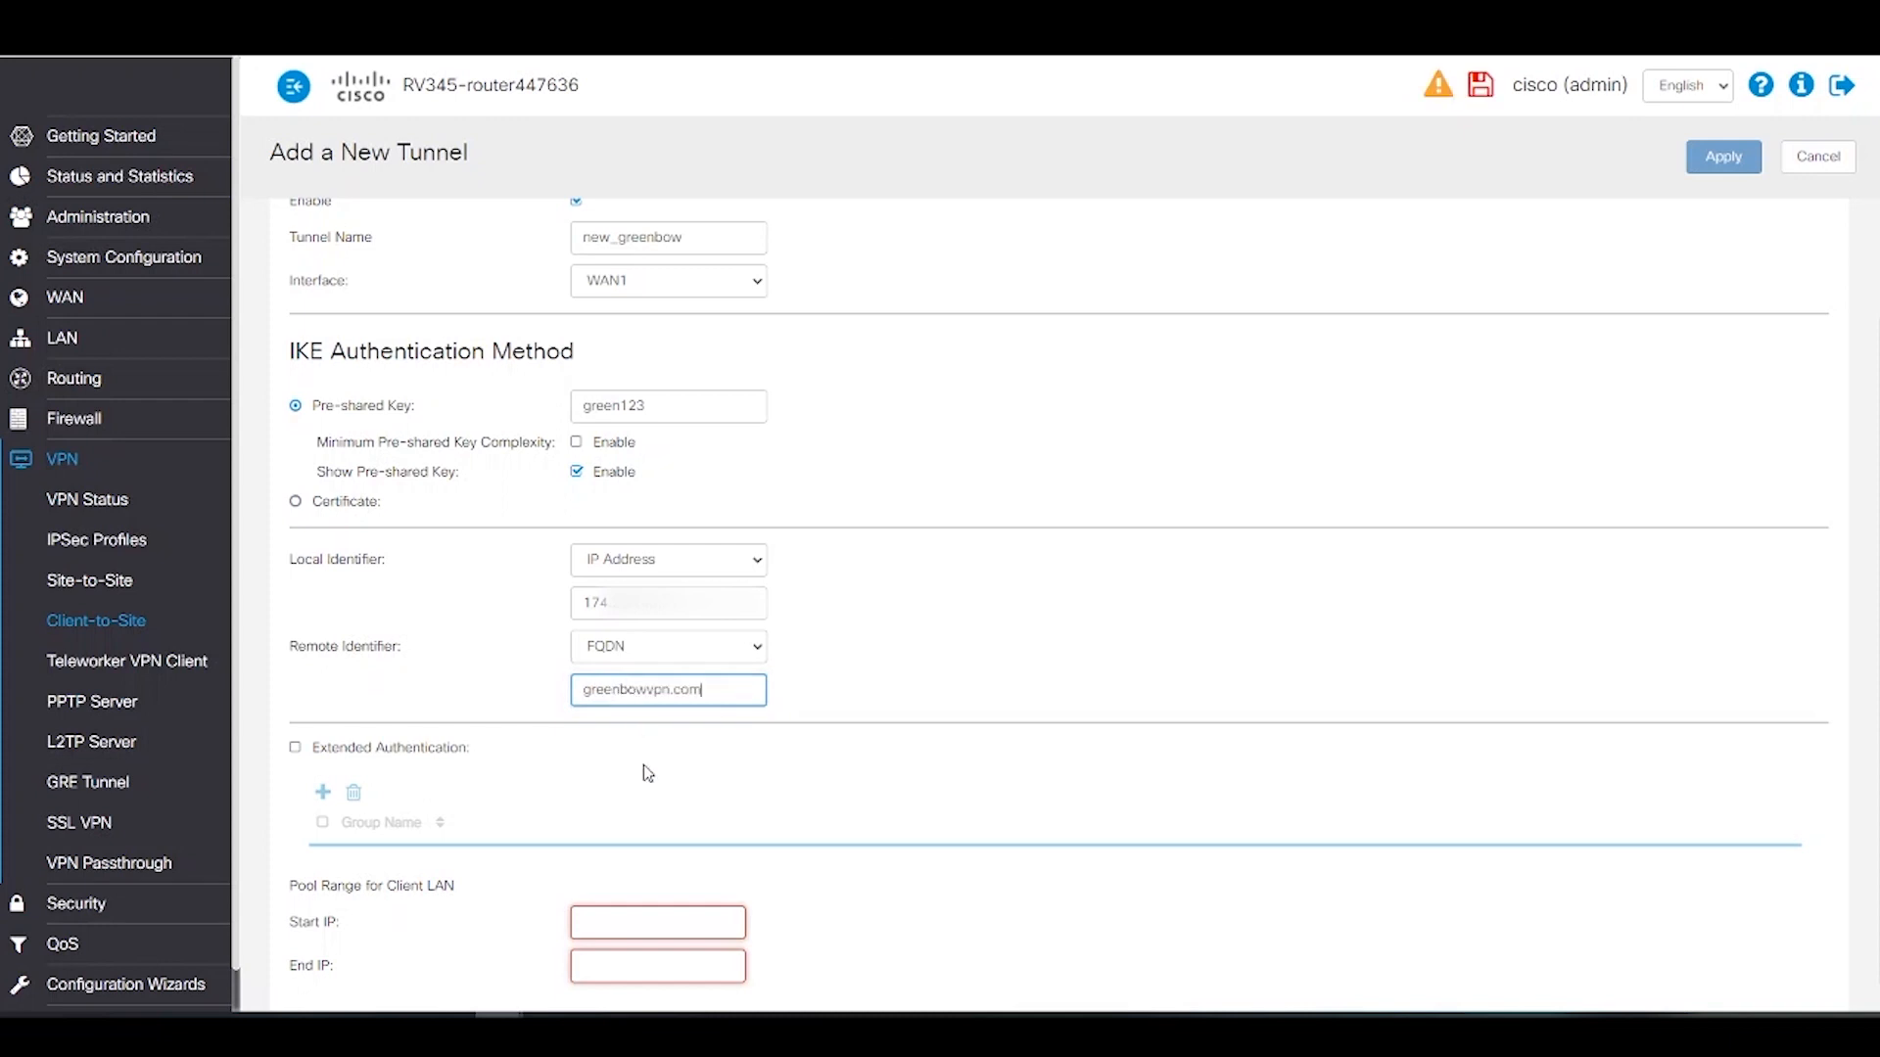
Step: Set the client pool to 10.25.25.1–10.25.25.30 and go to Advanced Settings
scroll(642, 811, "down", 1)
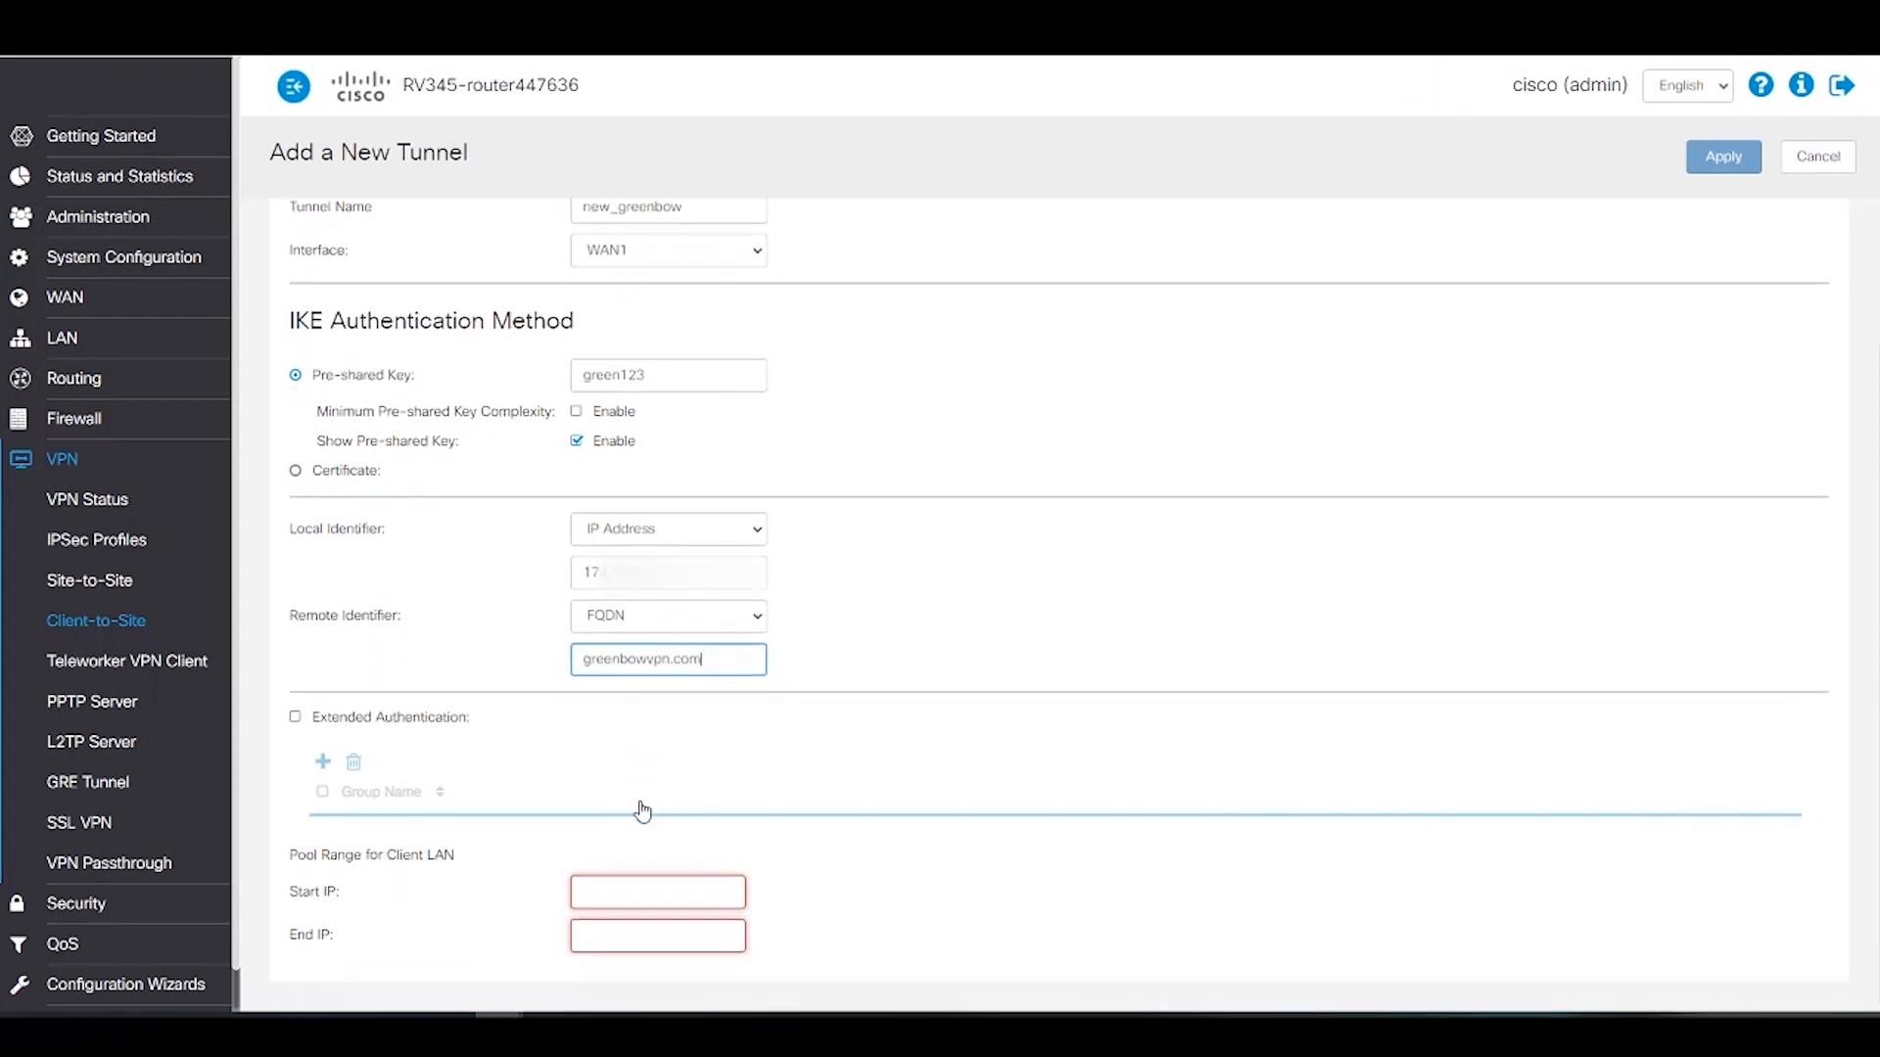
left_click(639, 880)
type("10.25.25.1")
left_click(632, 933)
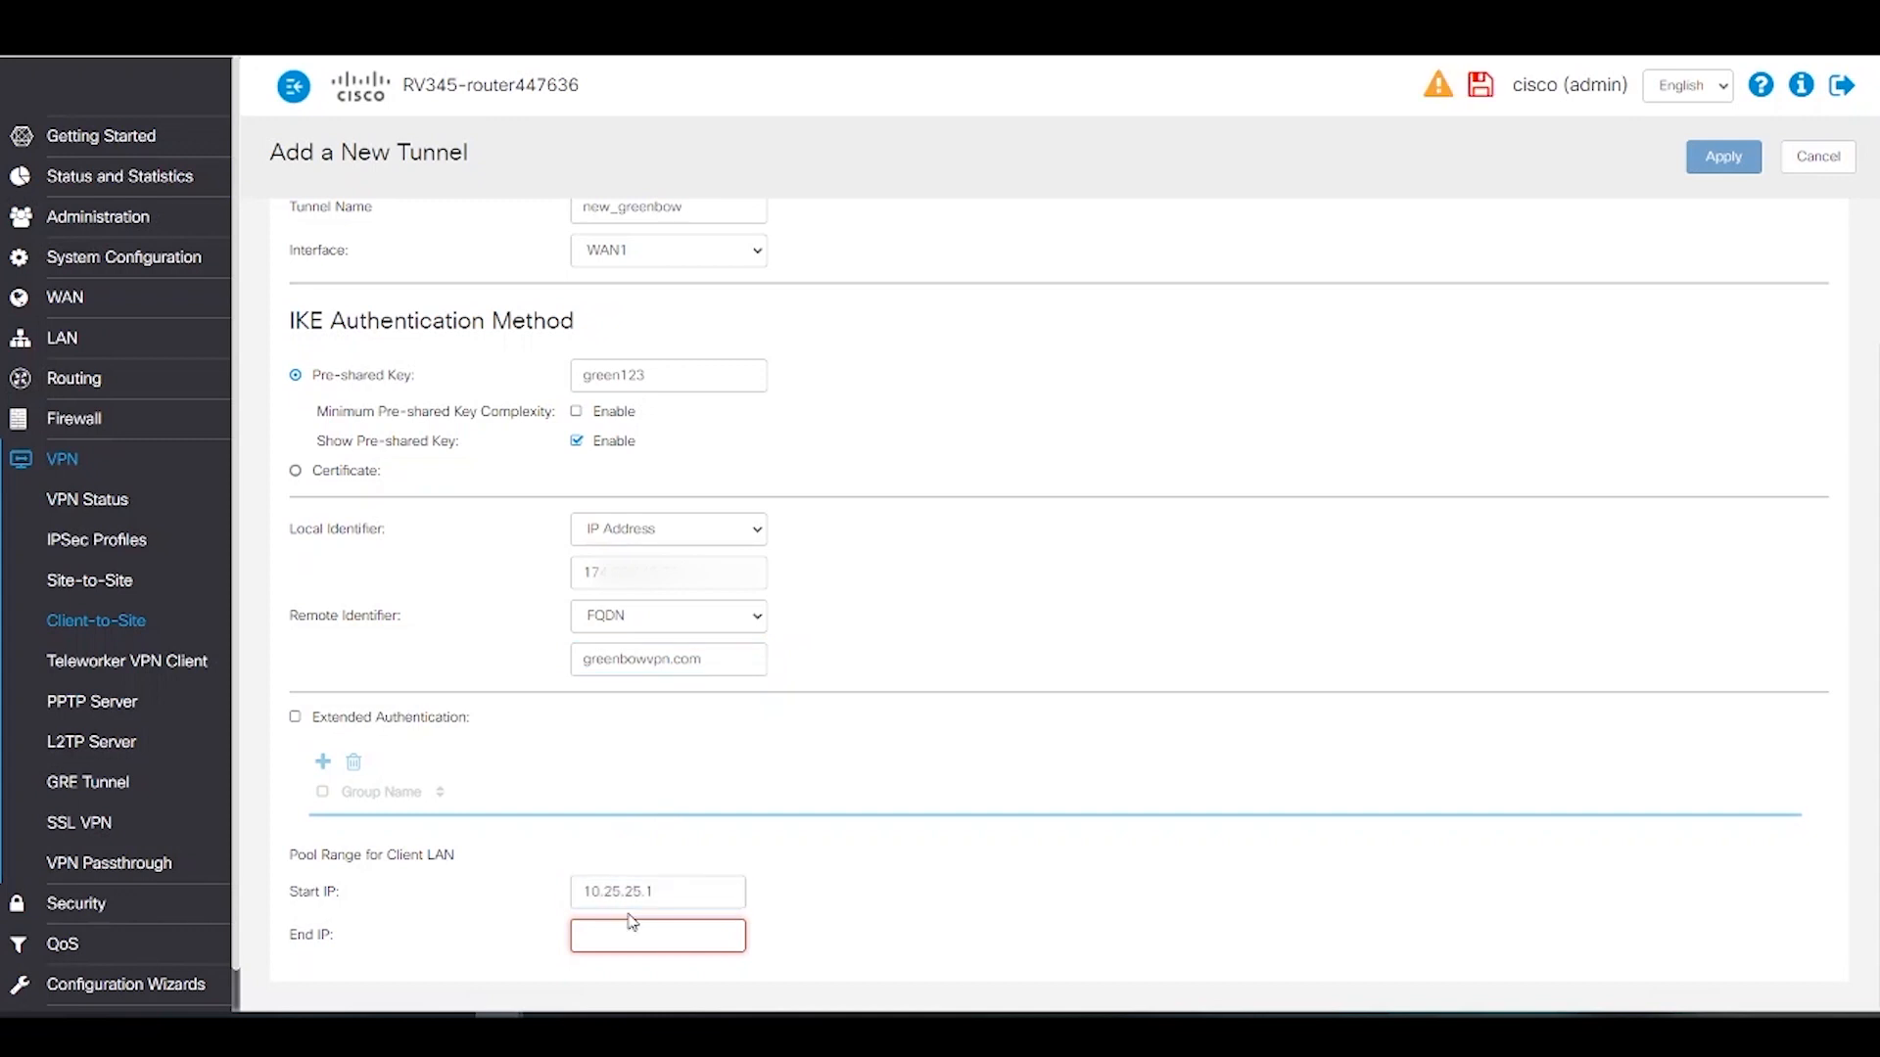
type("10.25.25.30")
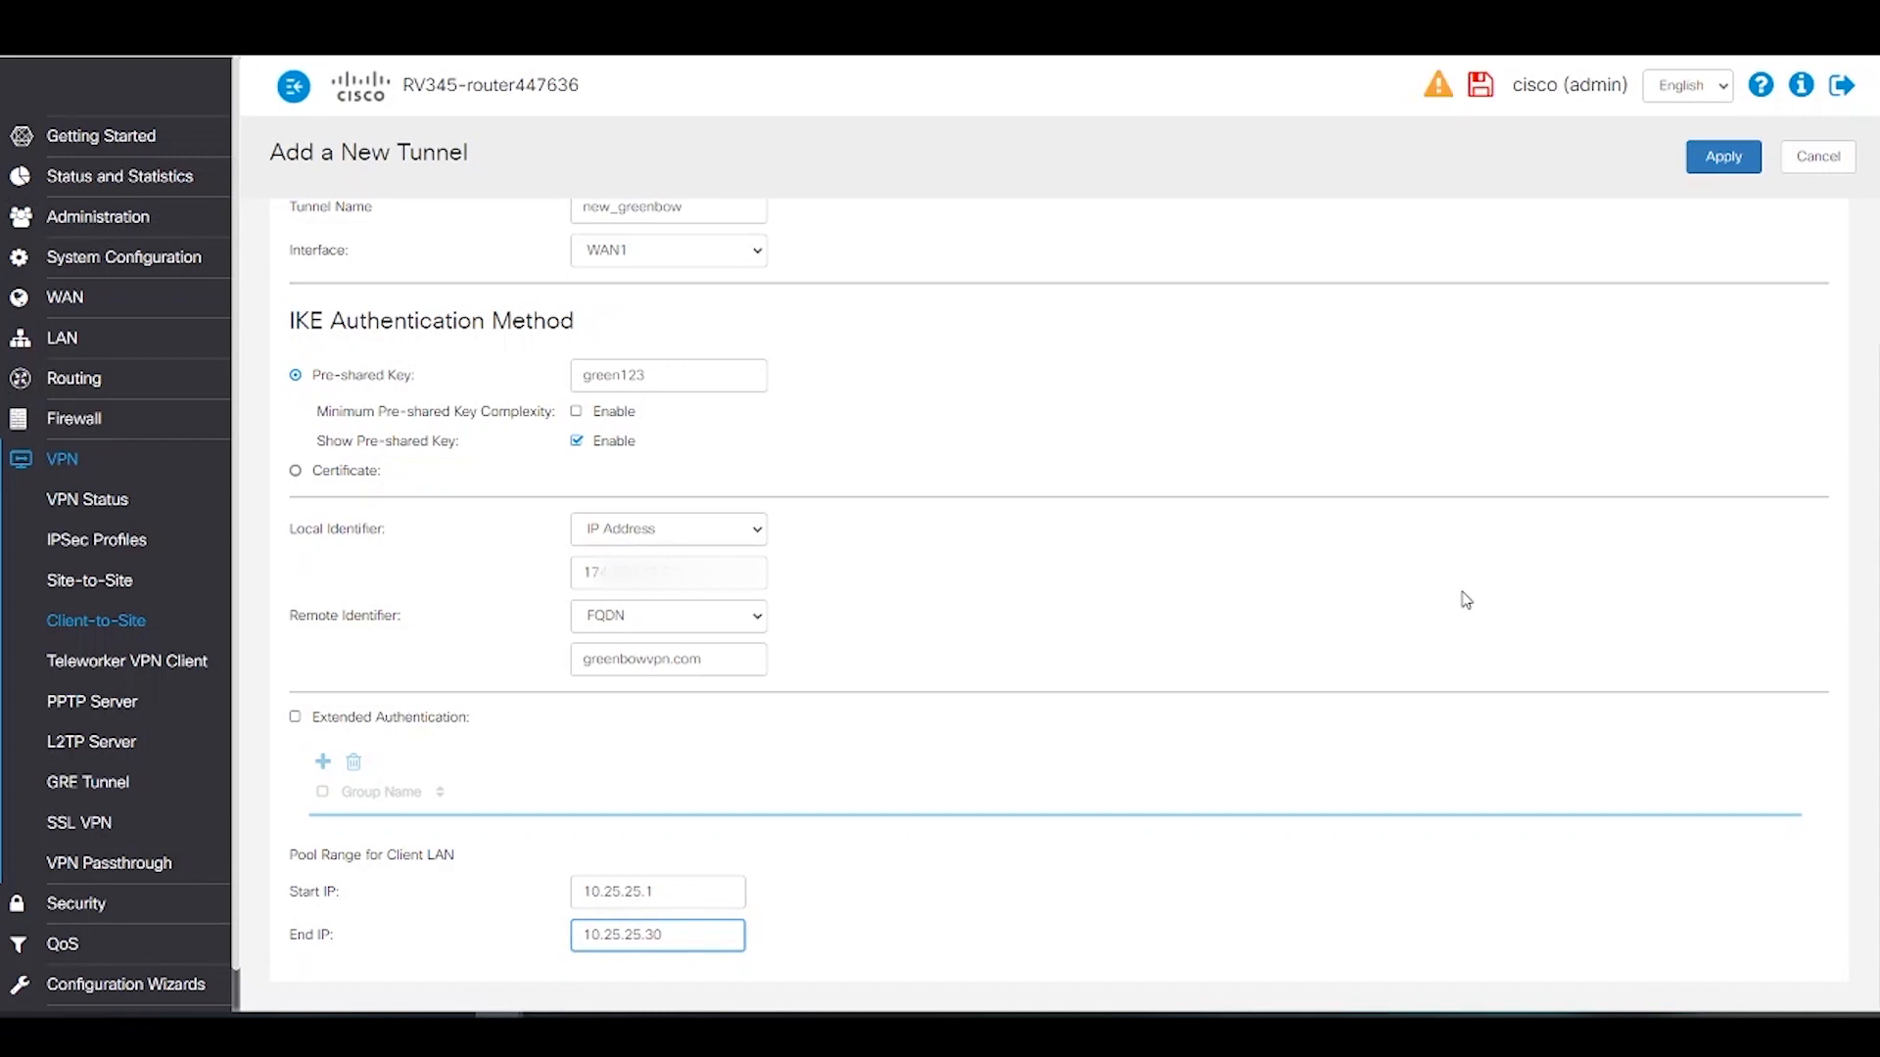
scroll(1460, 600, "up", 2)
left_click(537, 286)
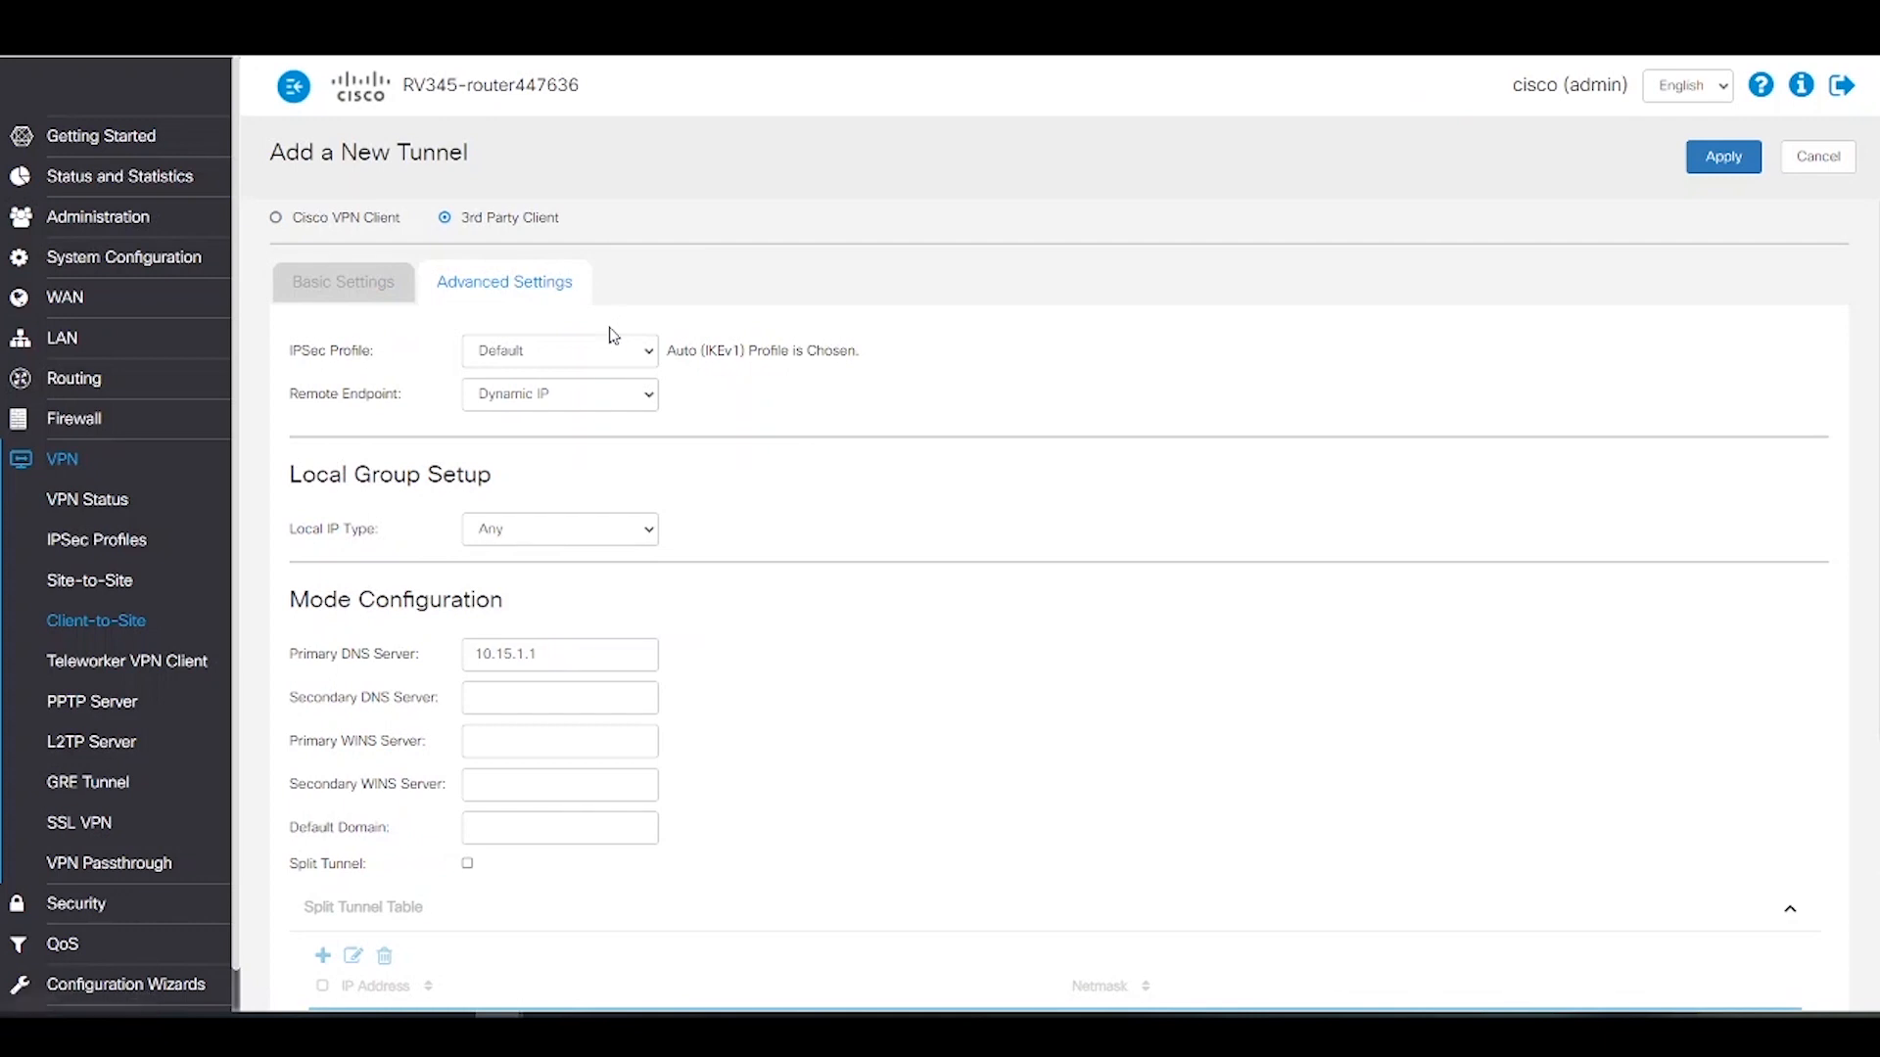
Step: Select IPSec profile green_new and set the local subnet to 192.168.0.0 / 255.255.255.0
left_click(638, 357)
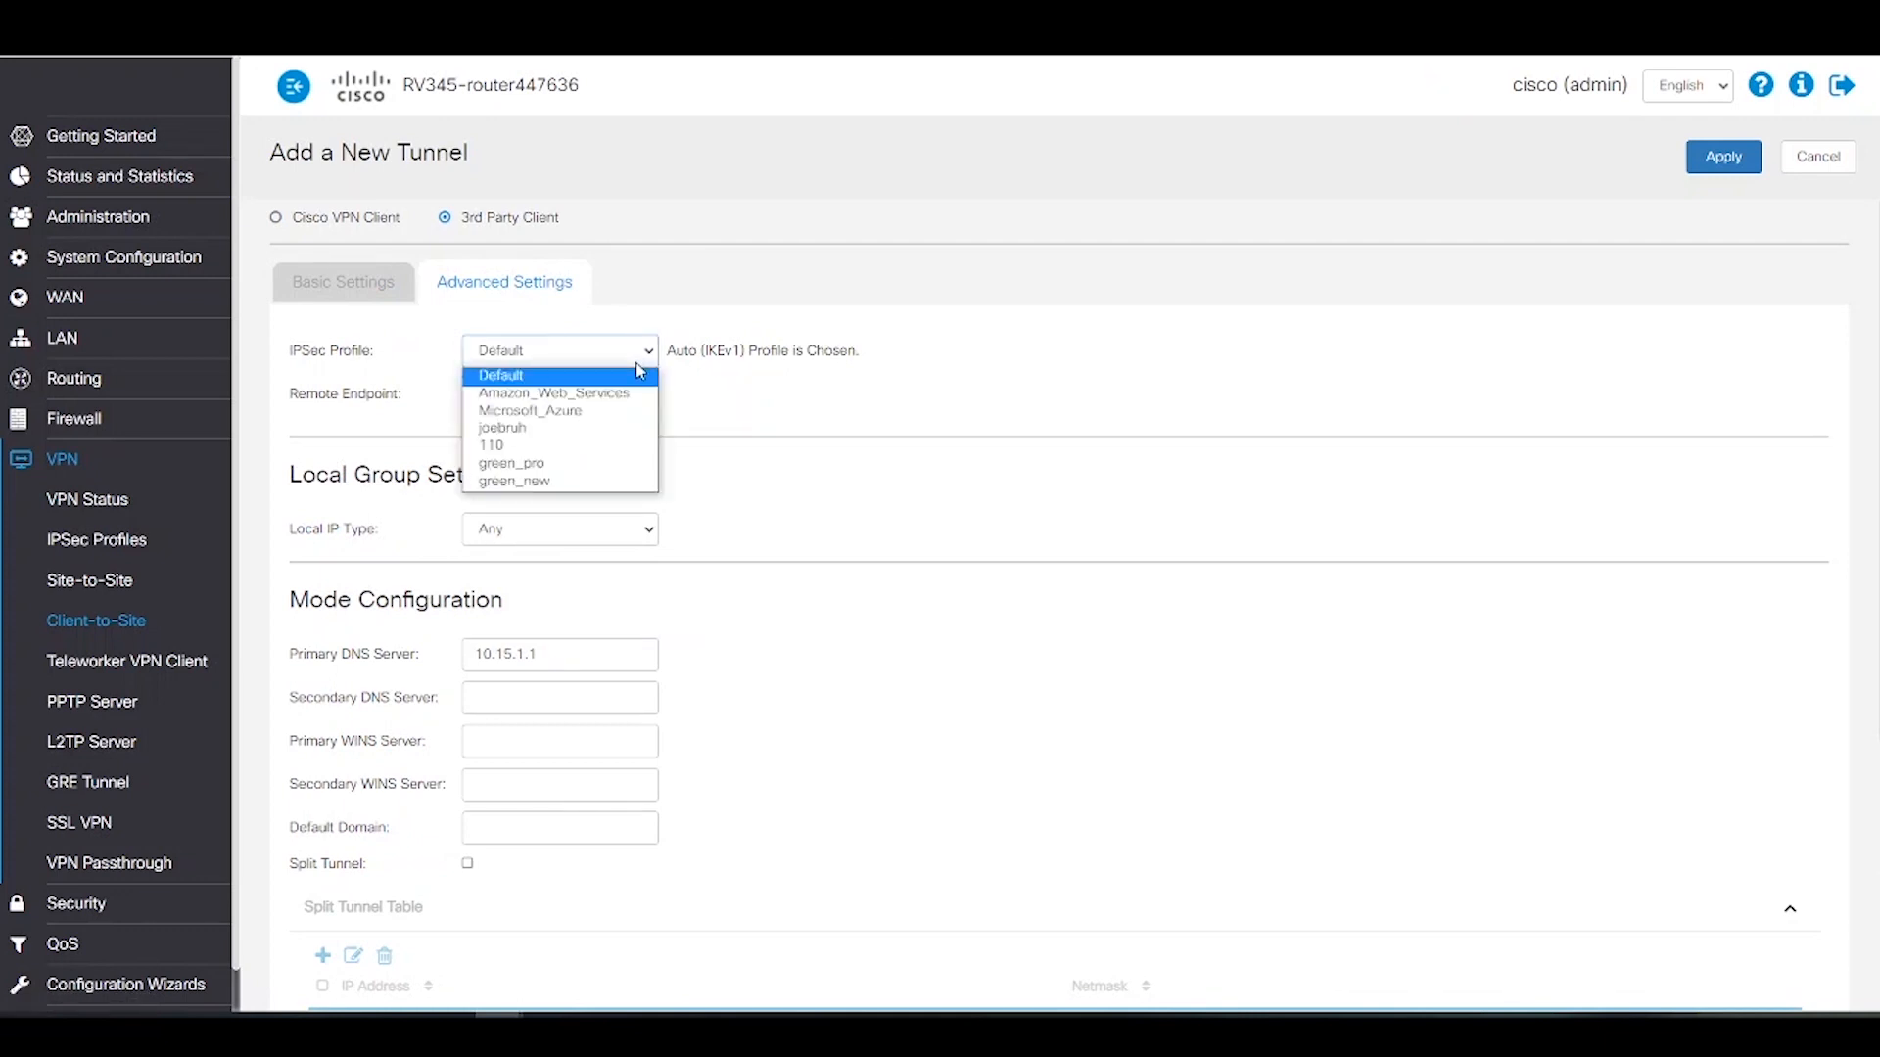
left_click(567, 486)
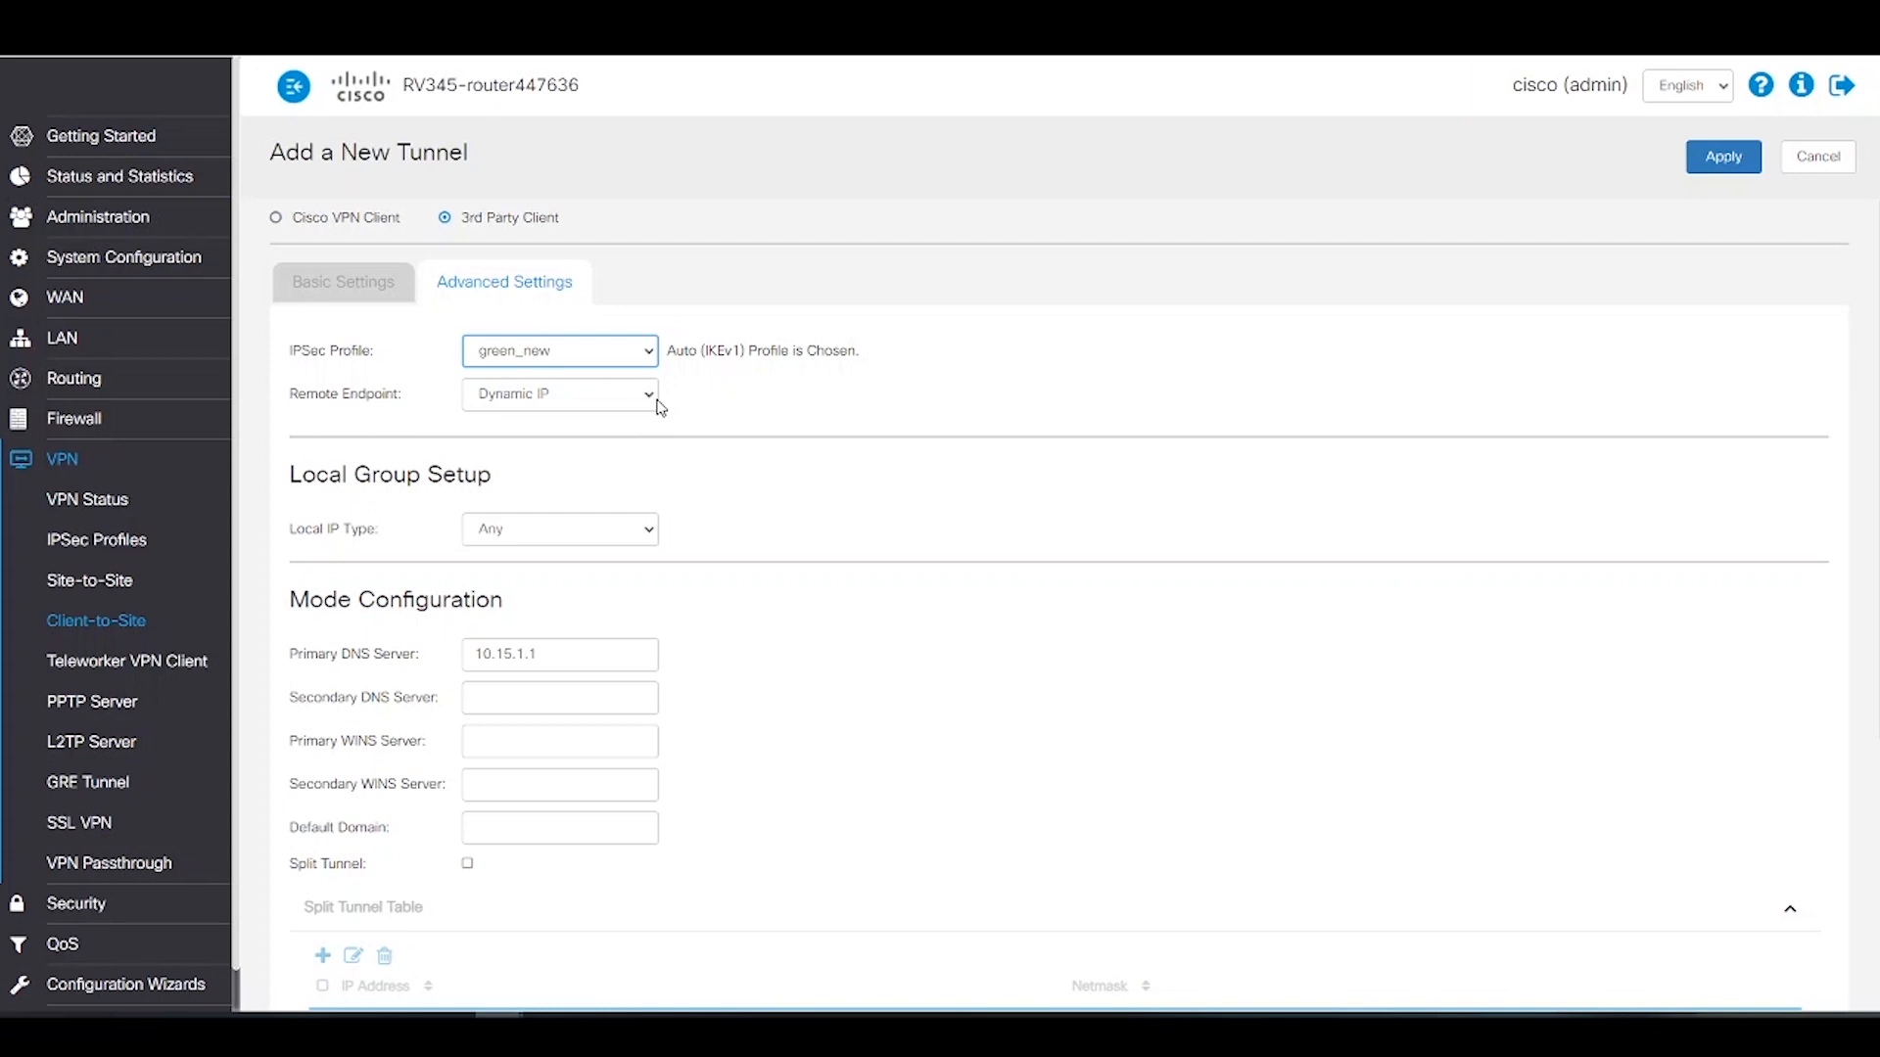
left_click(638, 537)
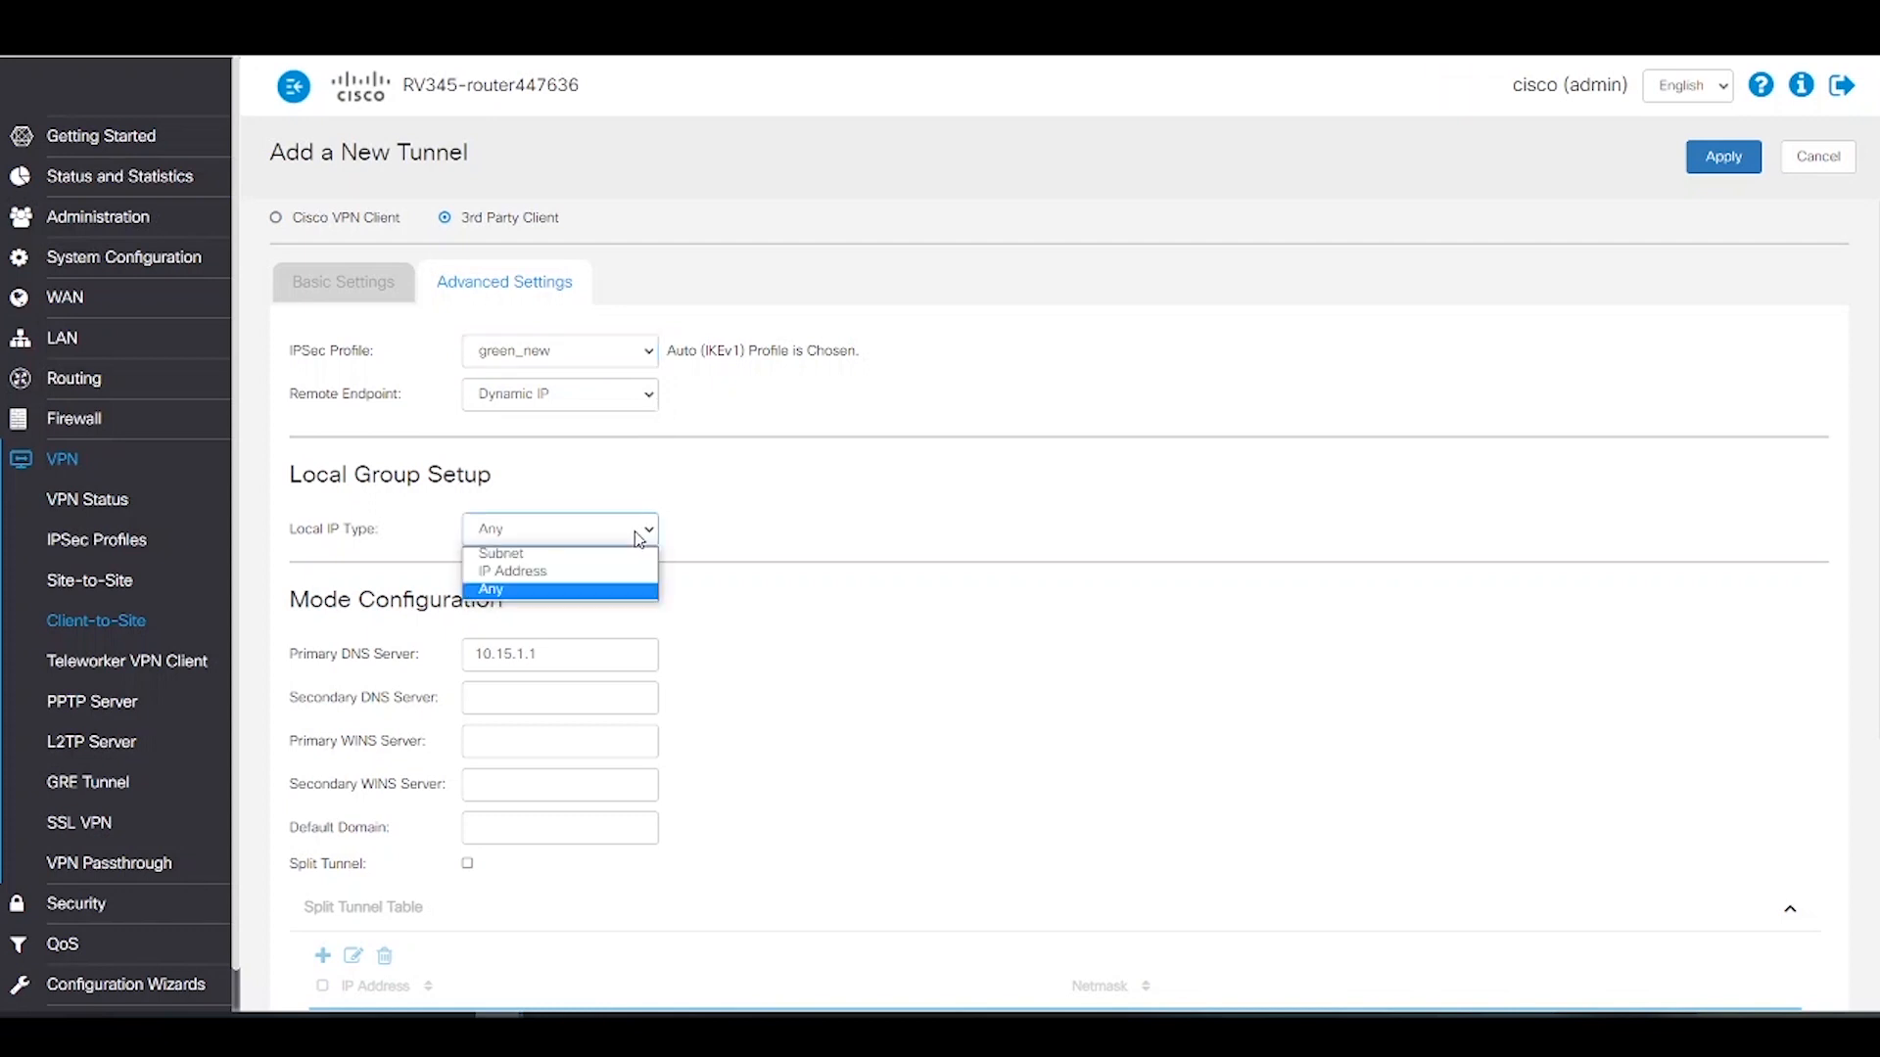
left_click(554, 559)
left_click(504, 570)
type("192.")
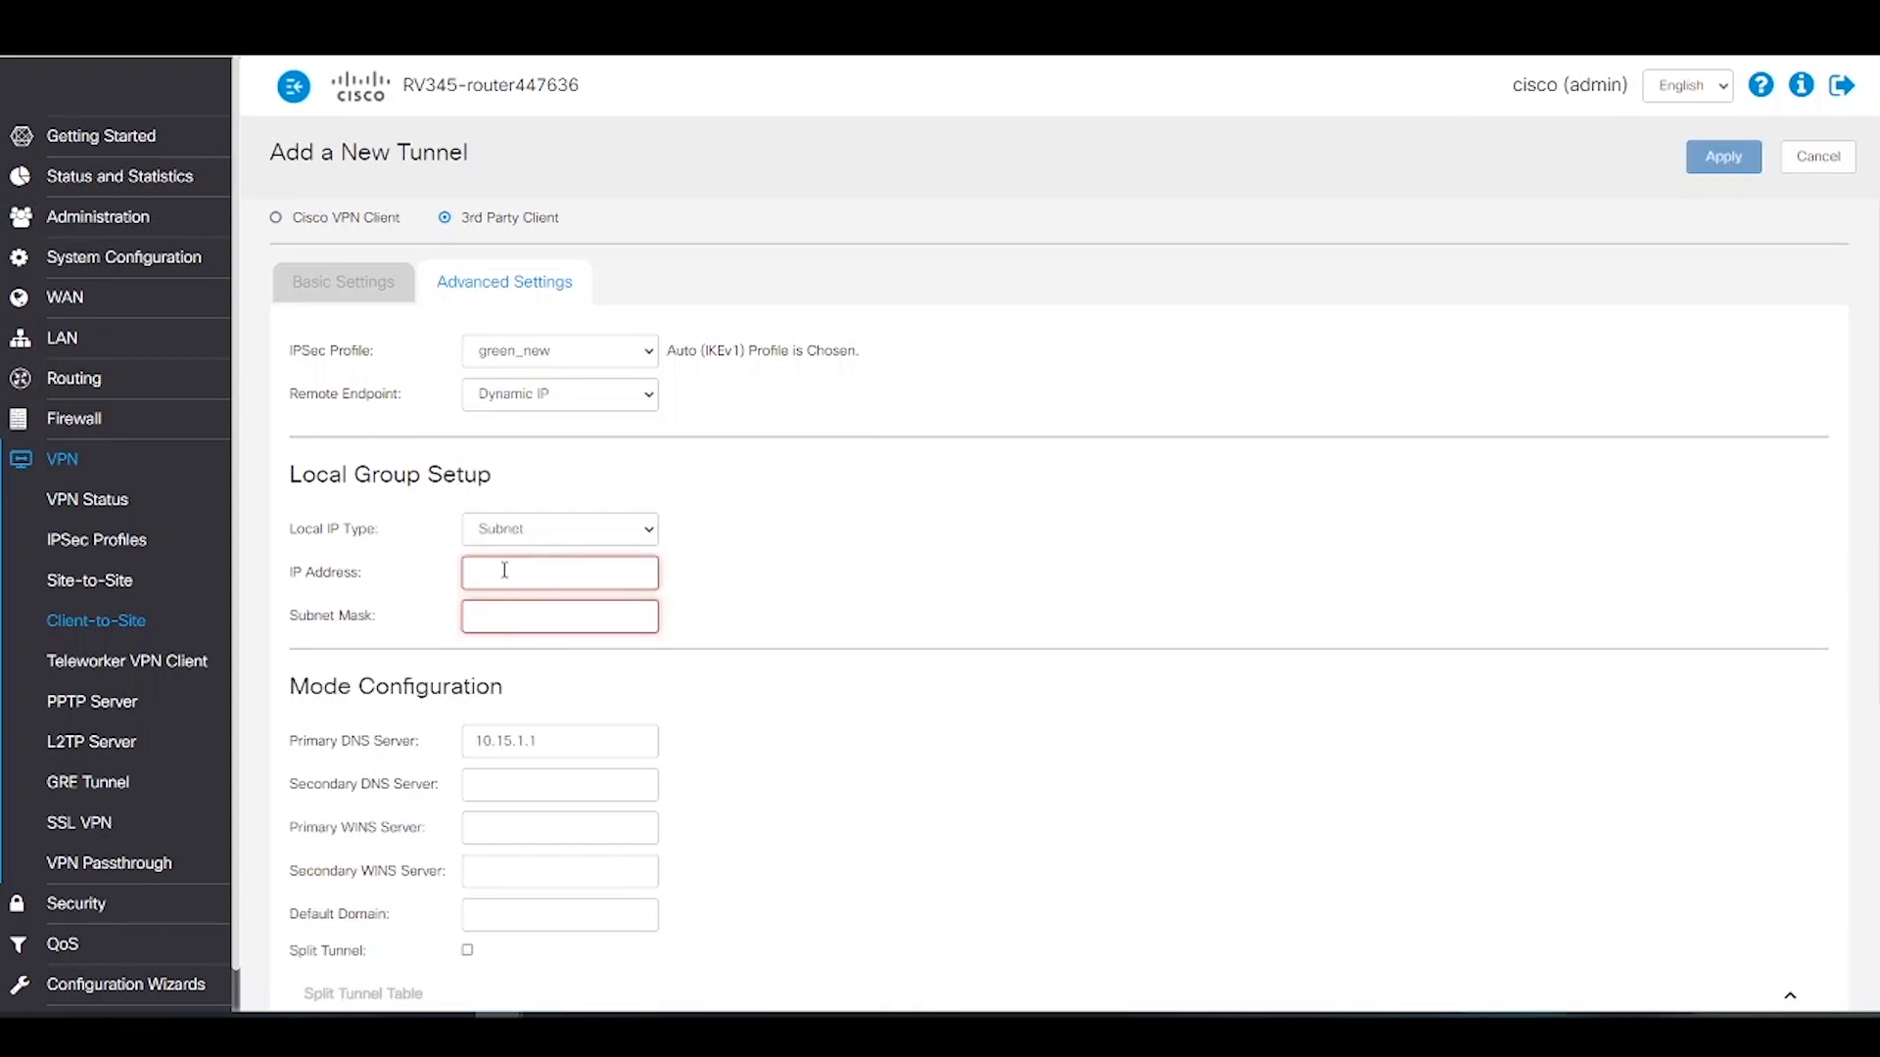
type("168.0.0")
left_click(539, 609)
type("2")
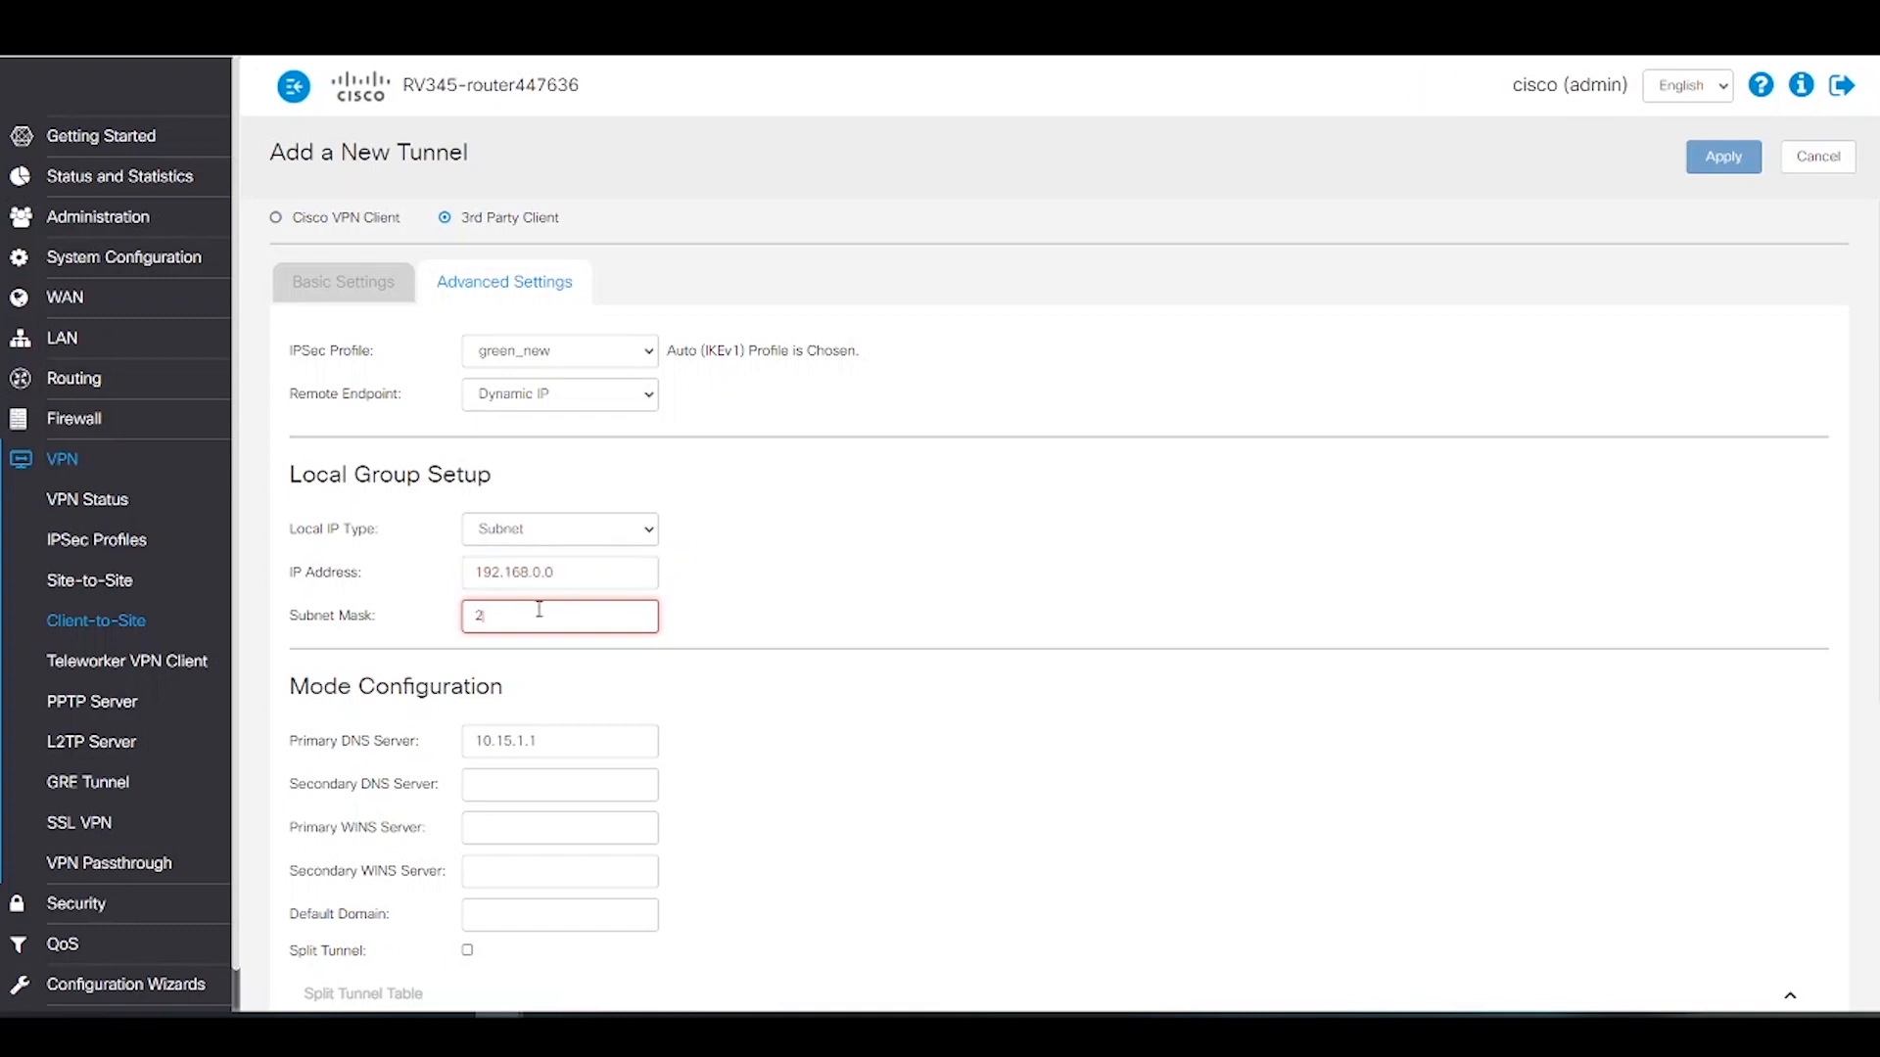
type("55.255.255.0")
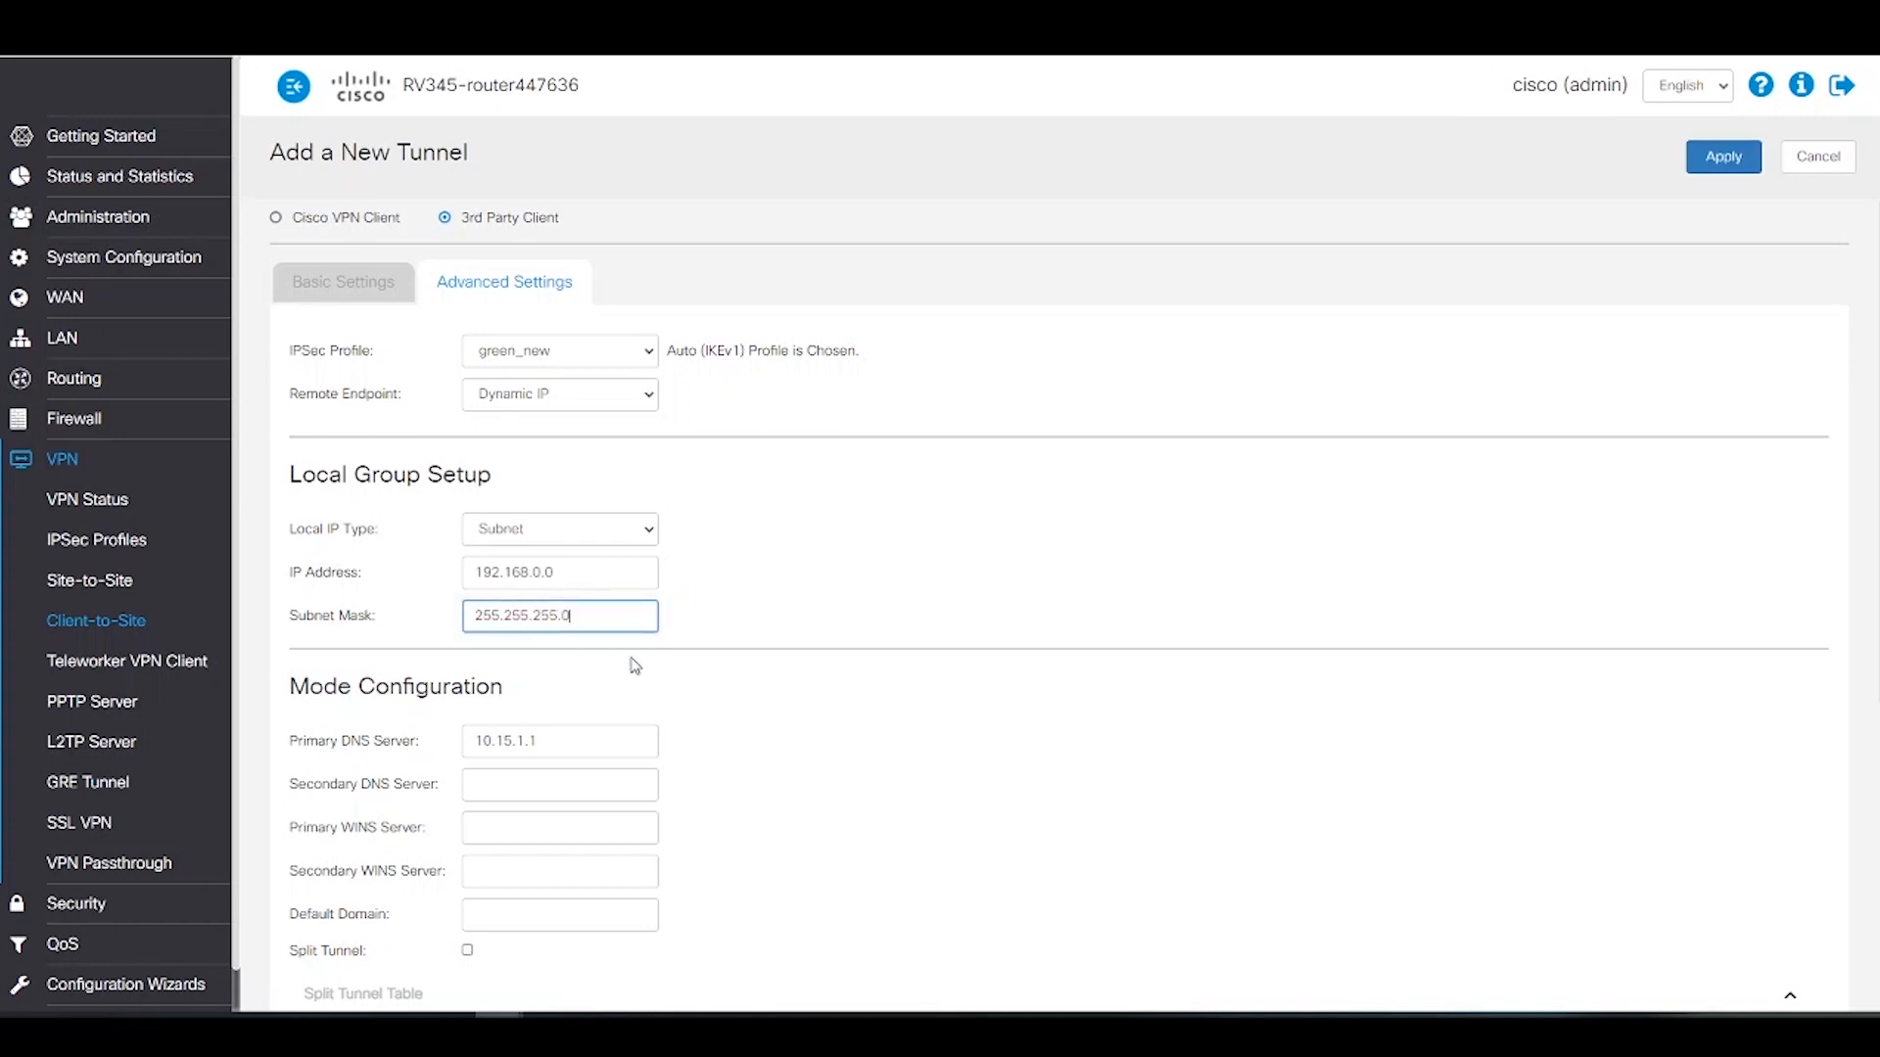
Step: Review the Additional Settings and apply the new_greenbow tunnel to the router
scroll(860, 732, "down", 2)
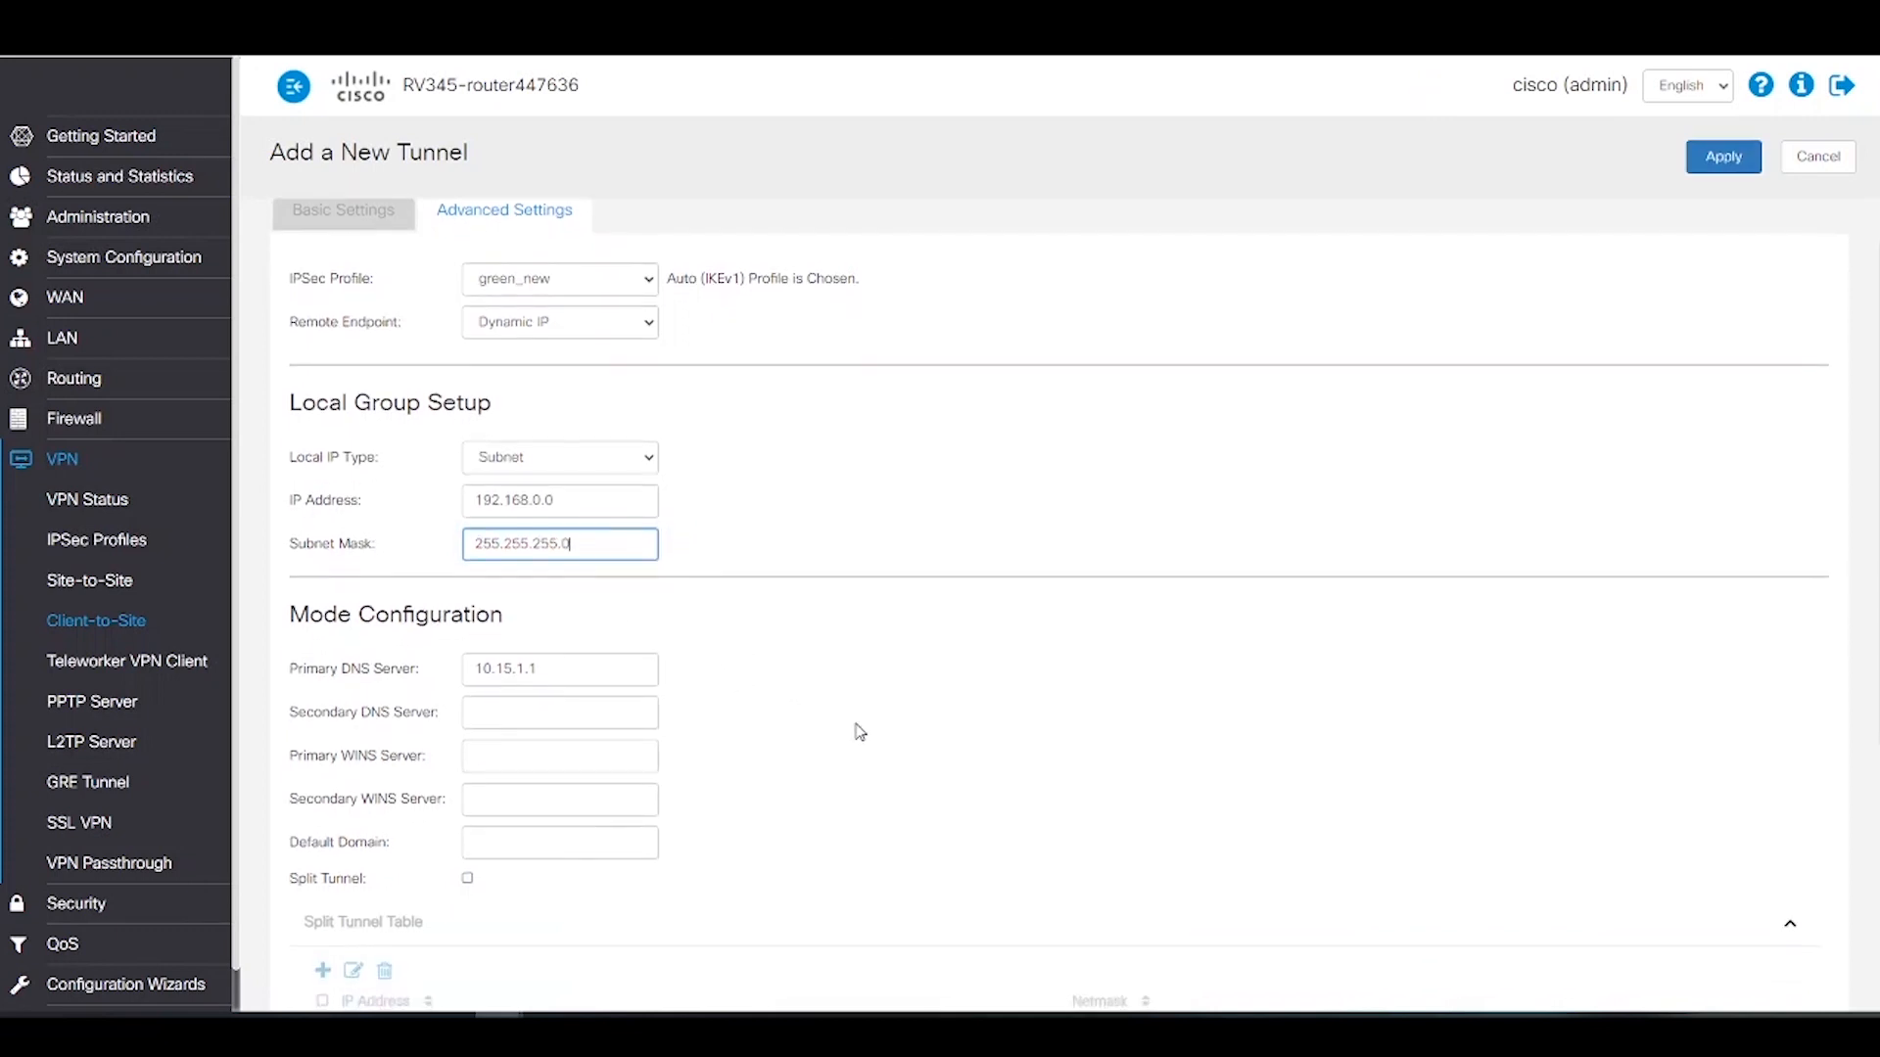
scroll(860, 732, "down", 4)
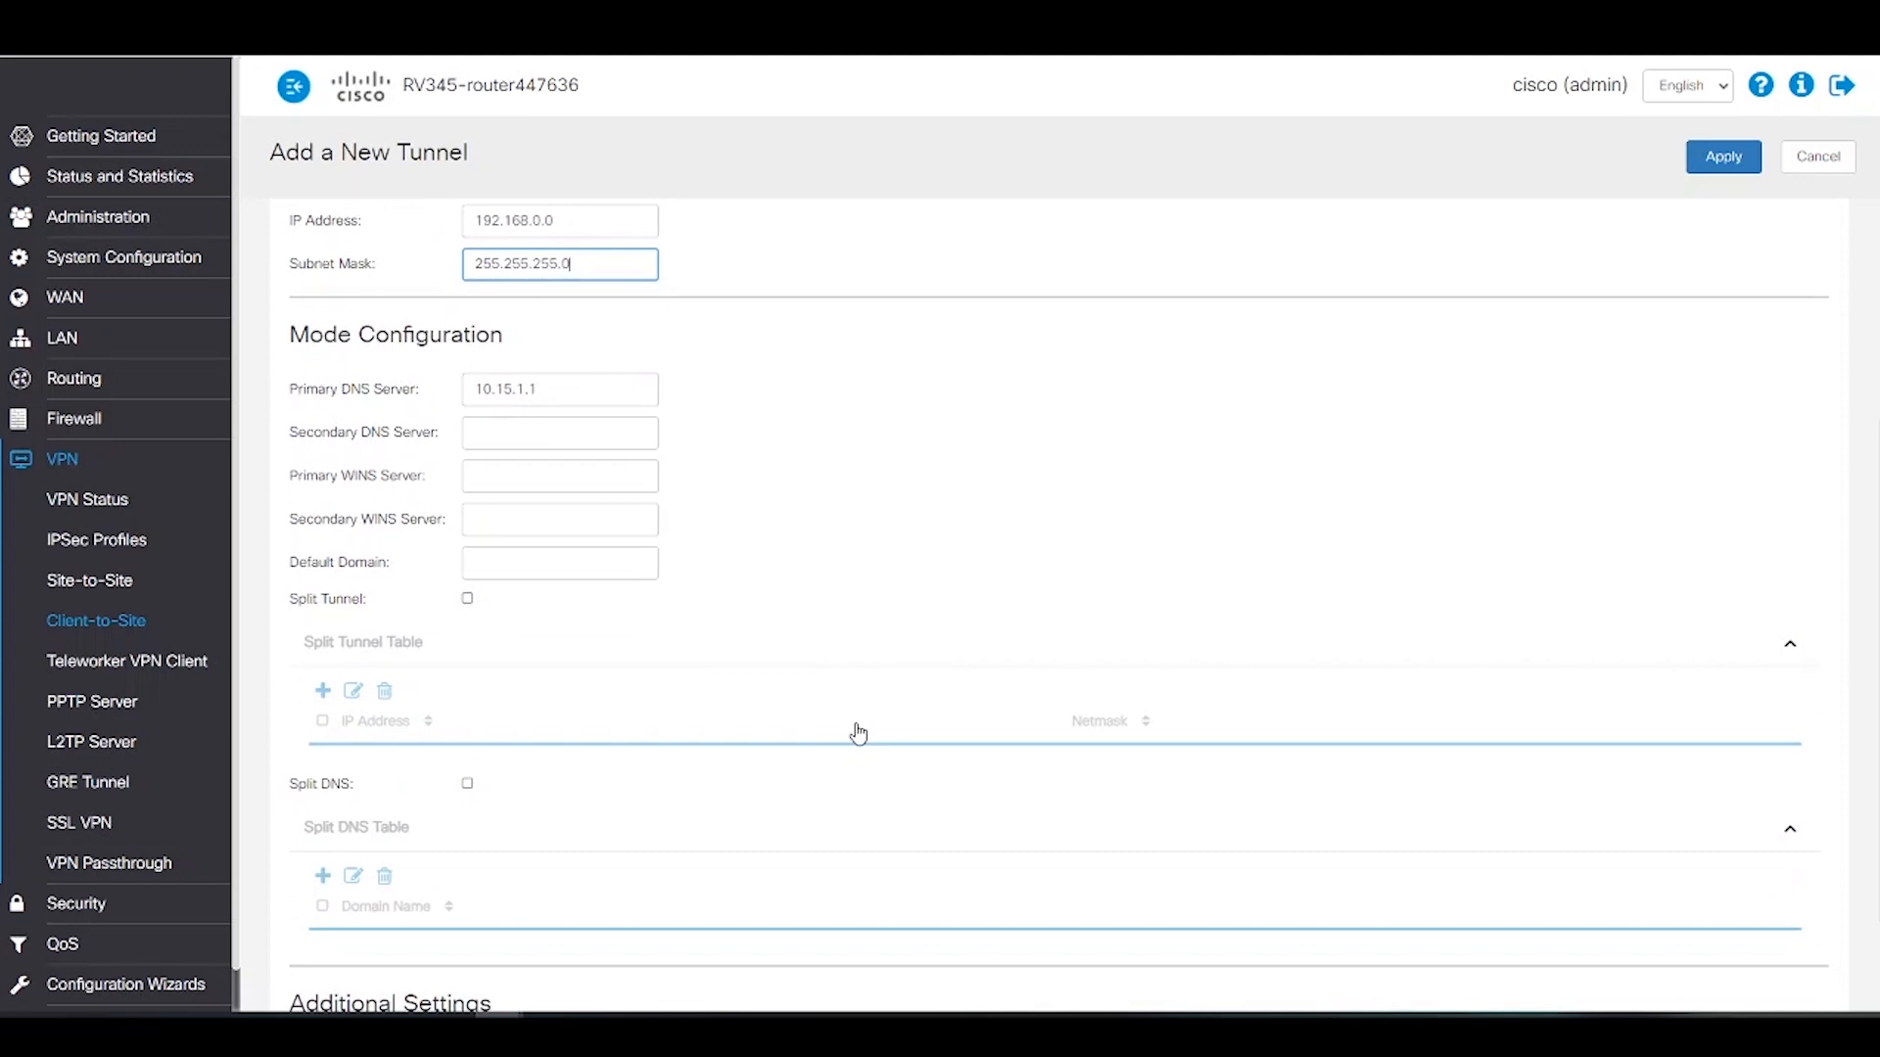
scroll(856, 731, "down", 2)
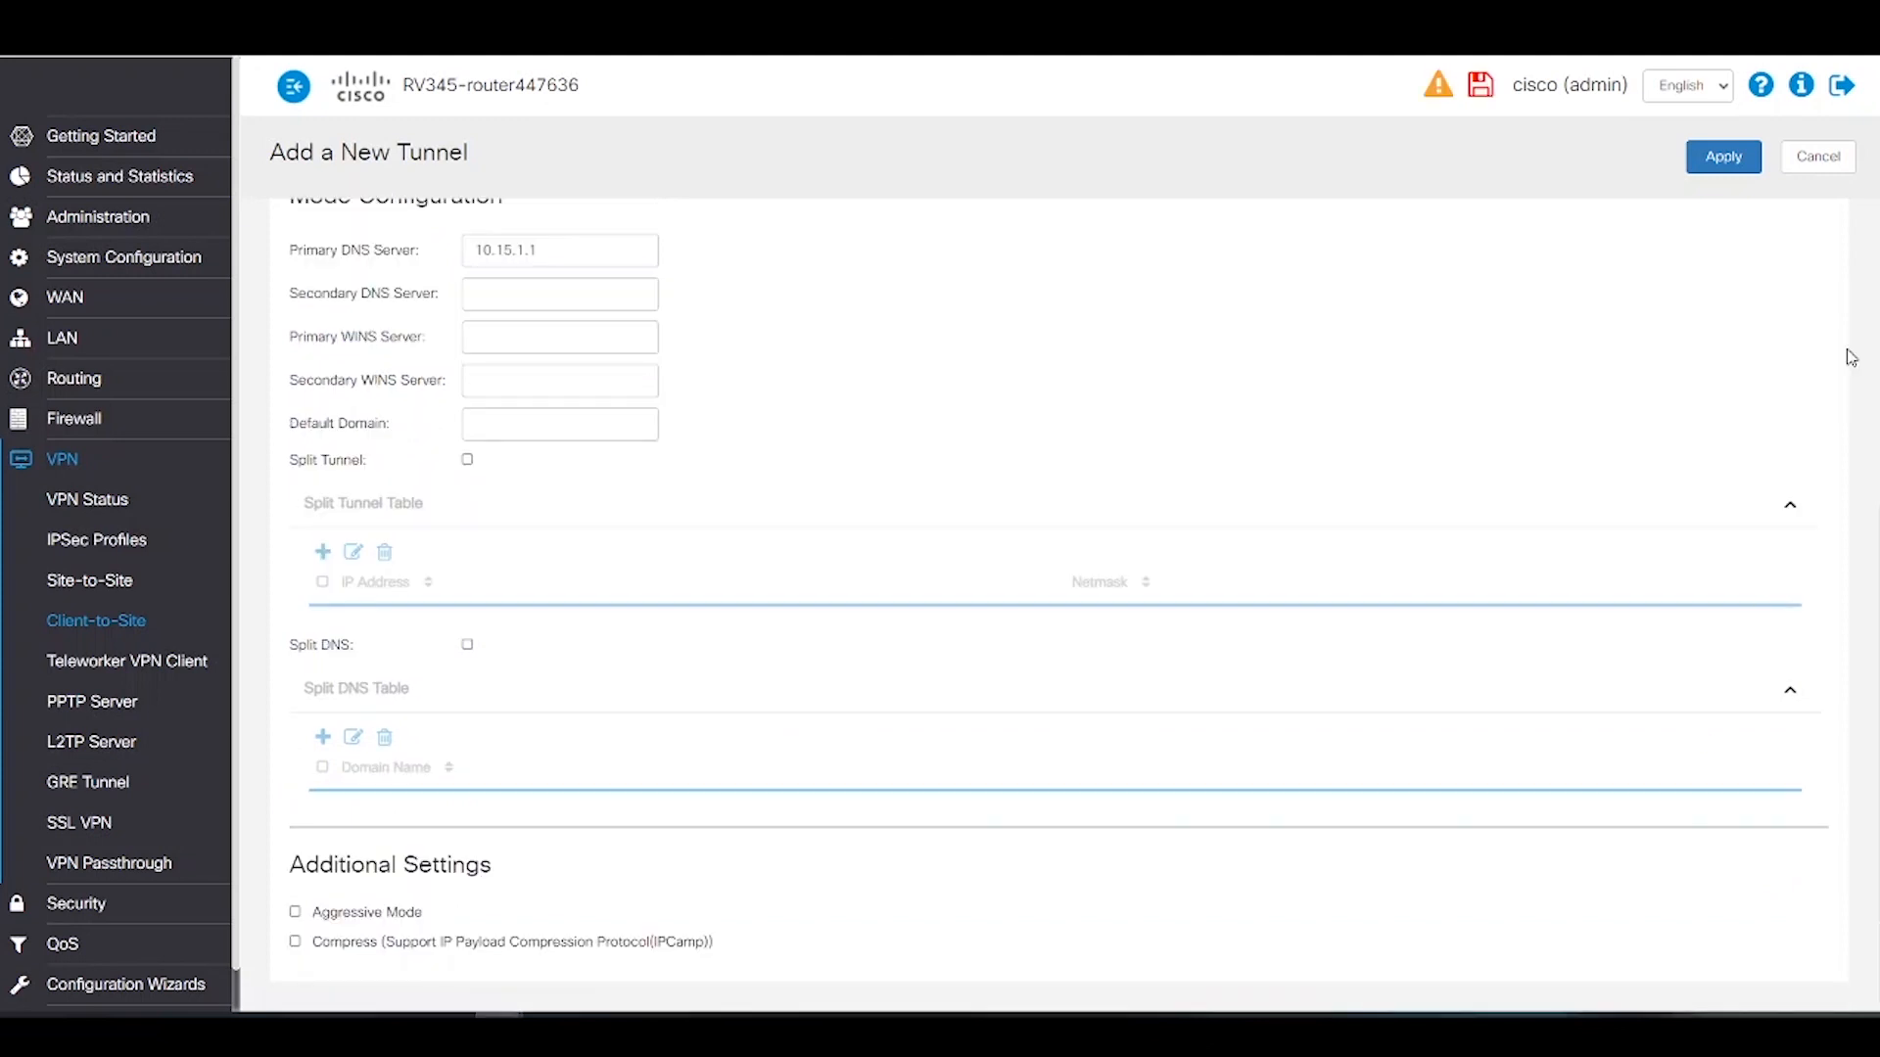
left_click(1713, 177)
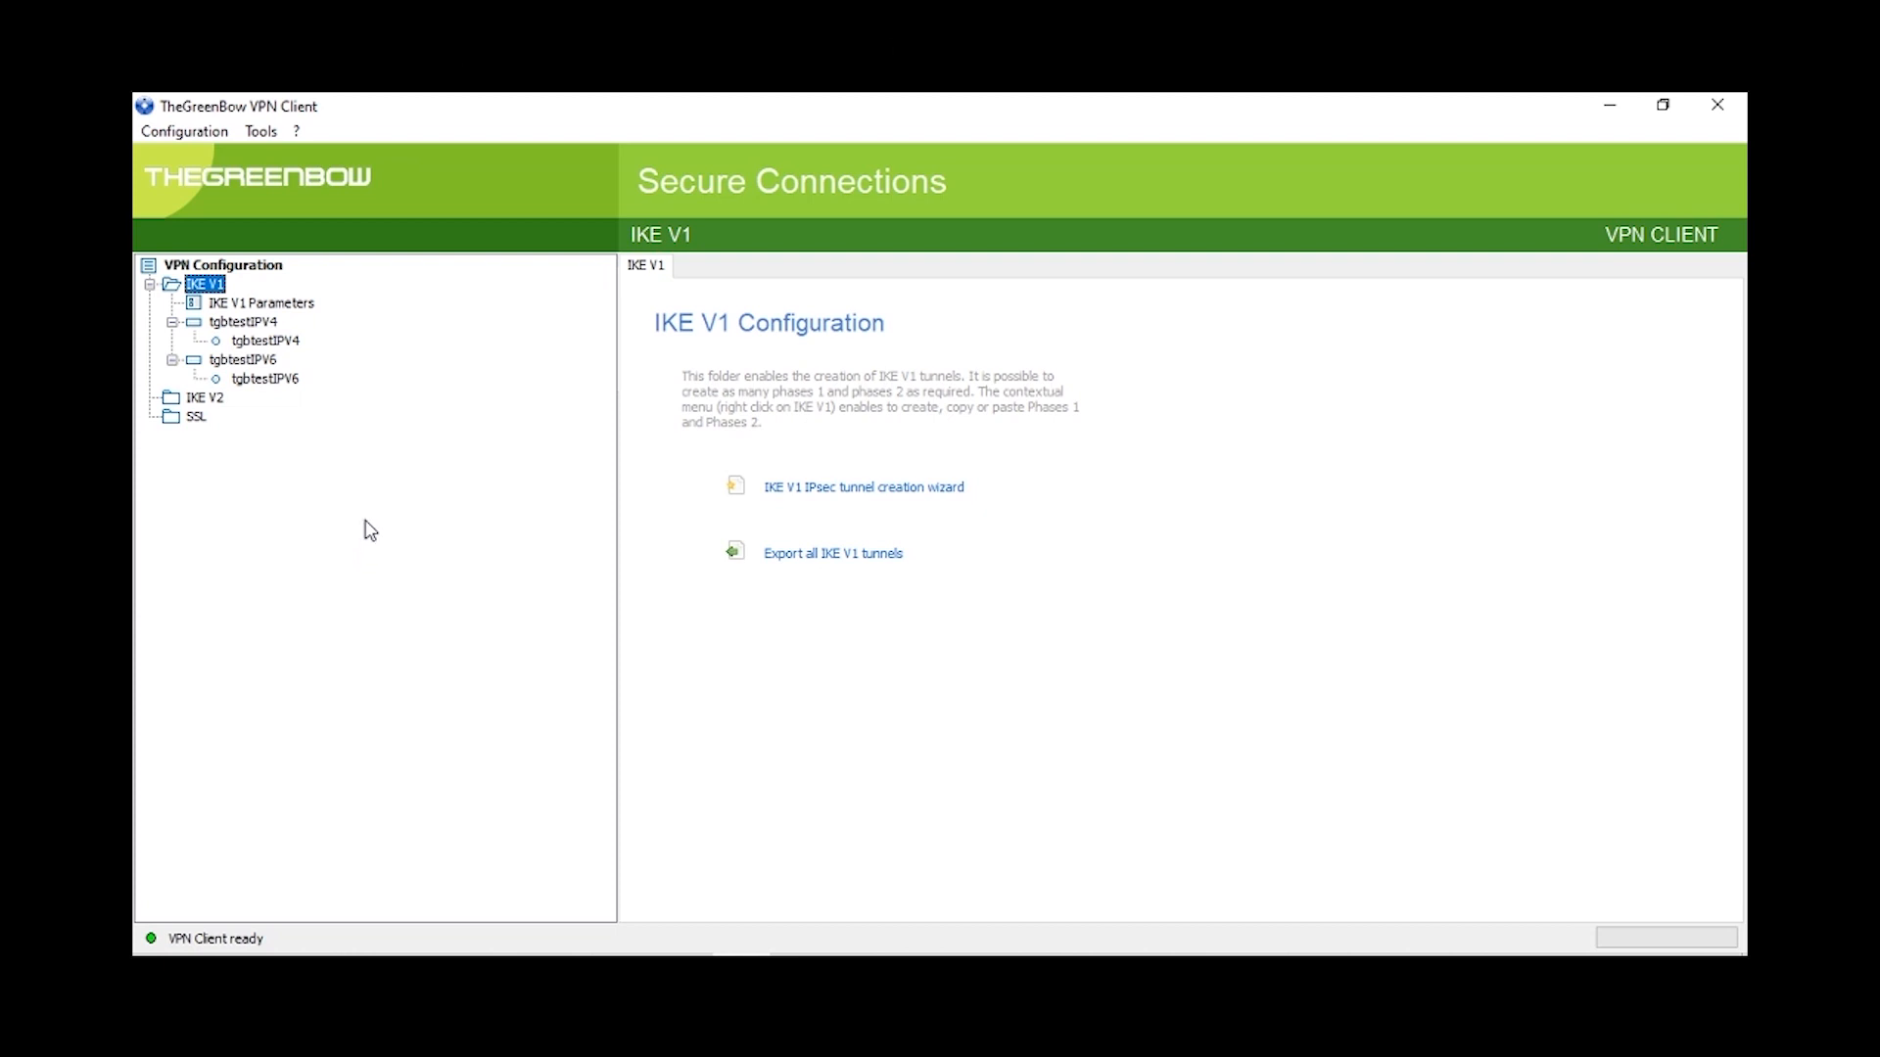
Step: Add a new IKE V1 gateway and bring up its authentication settings
right_click(203, 290)
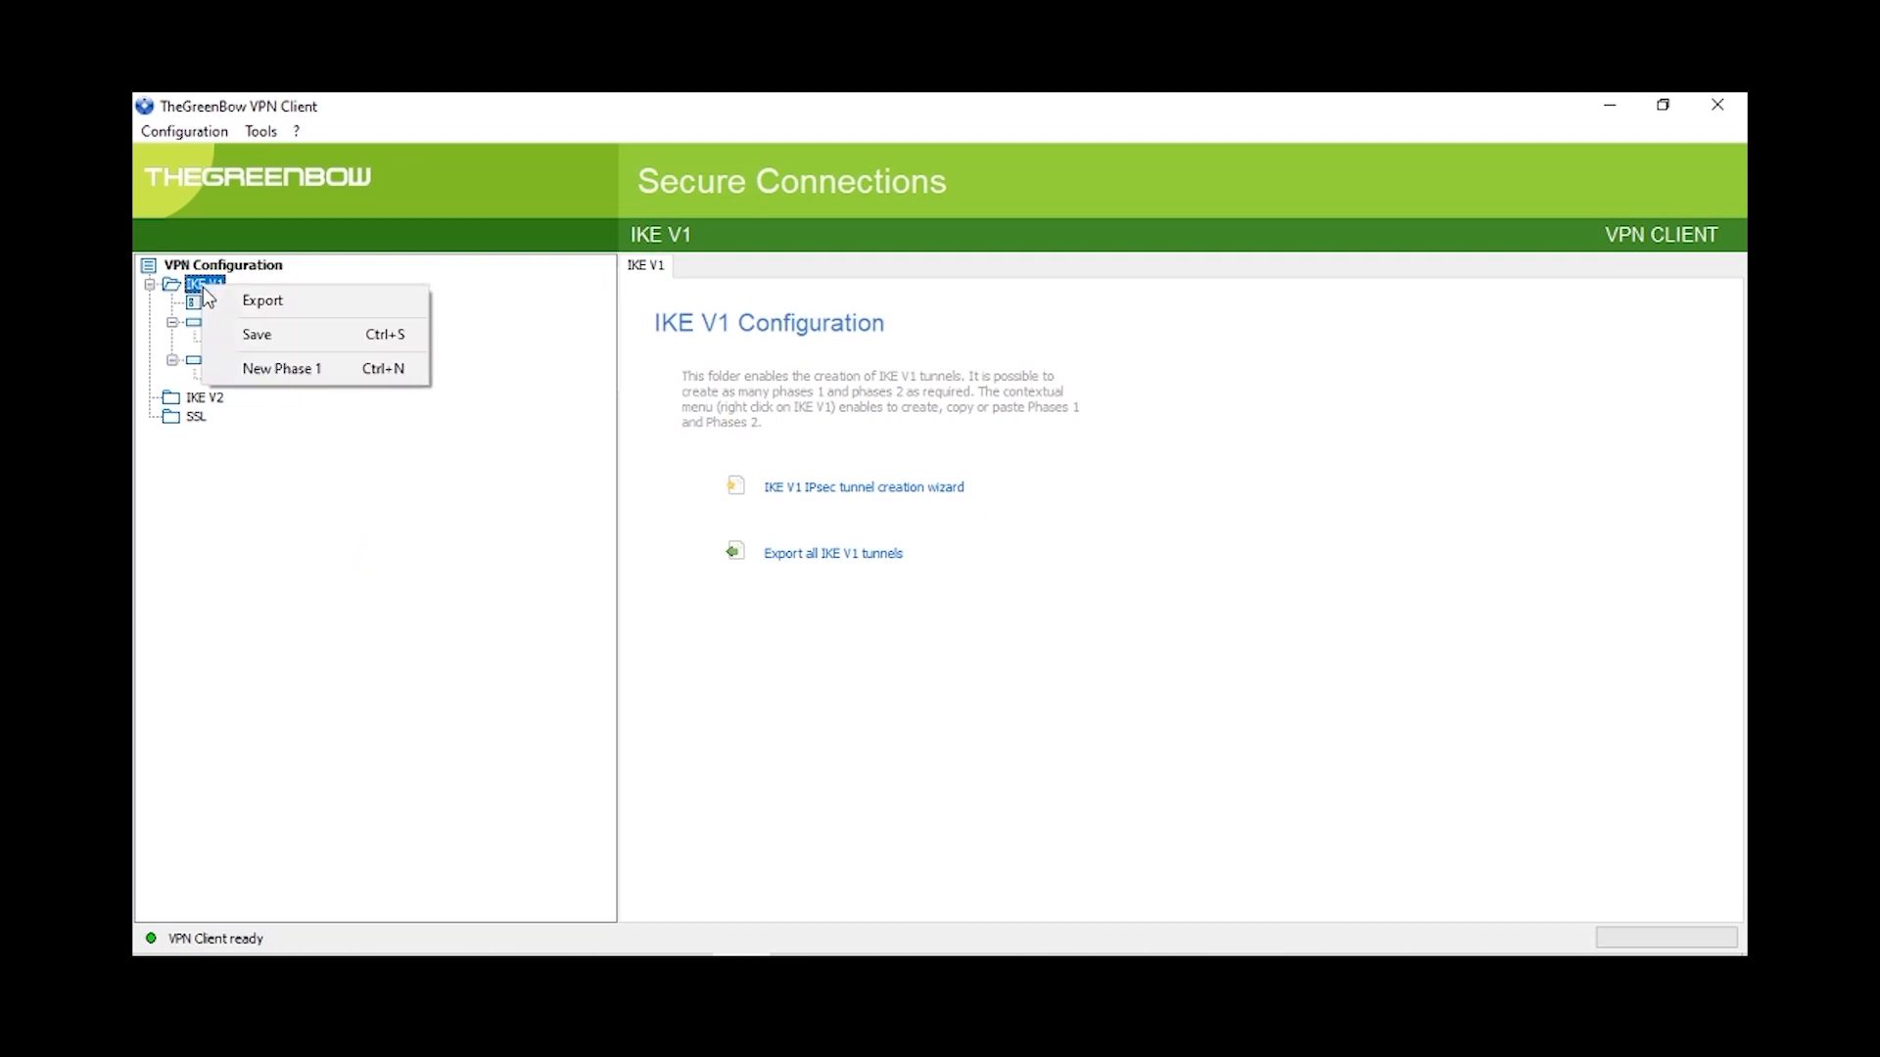
left_click(276, 370)
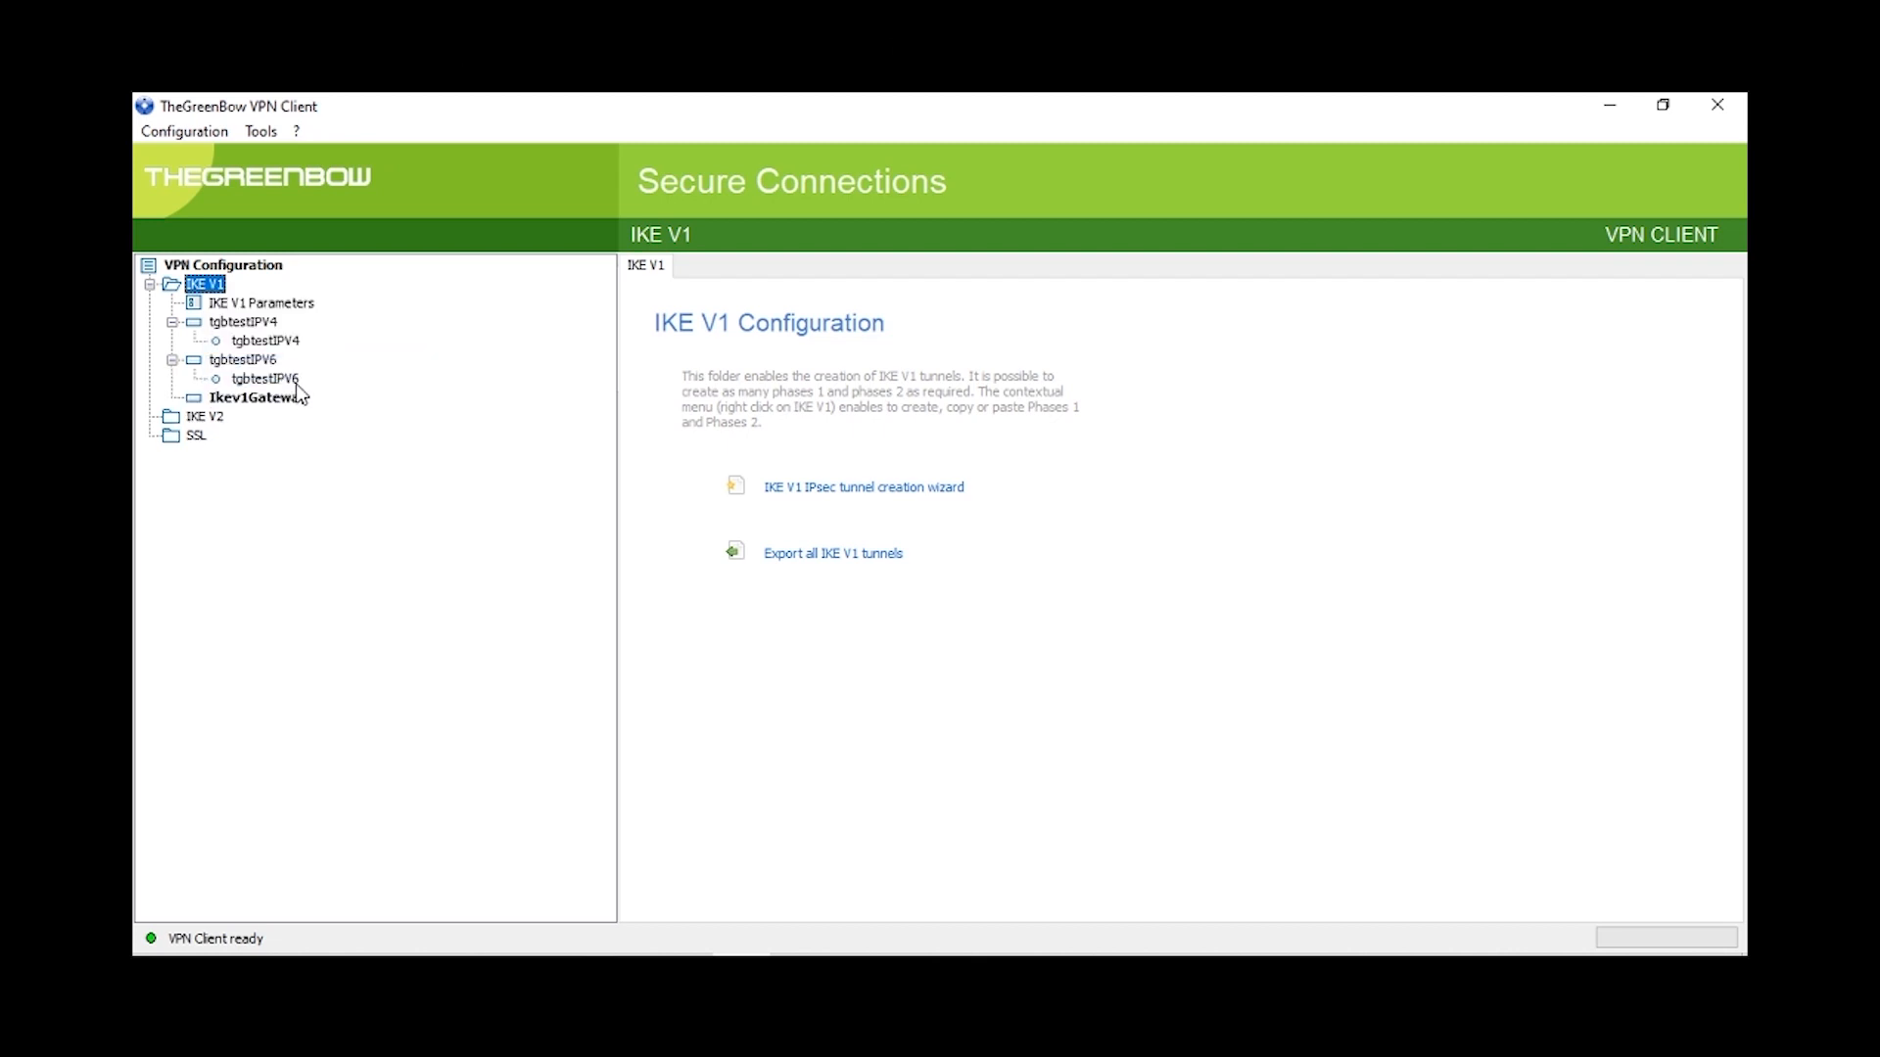
left_click(290, 400)
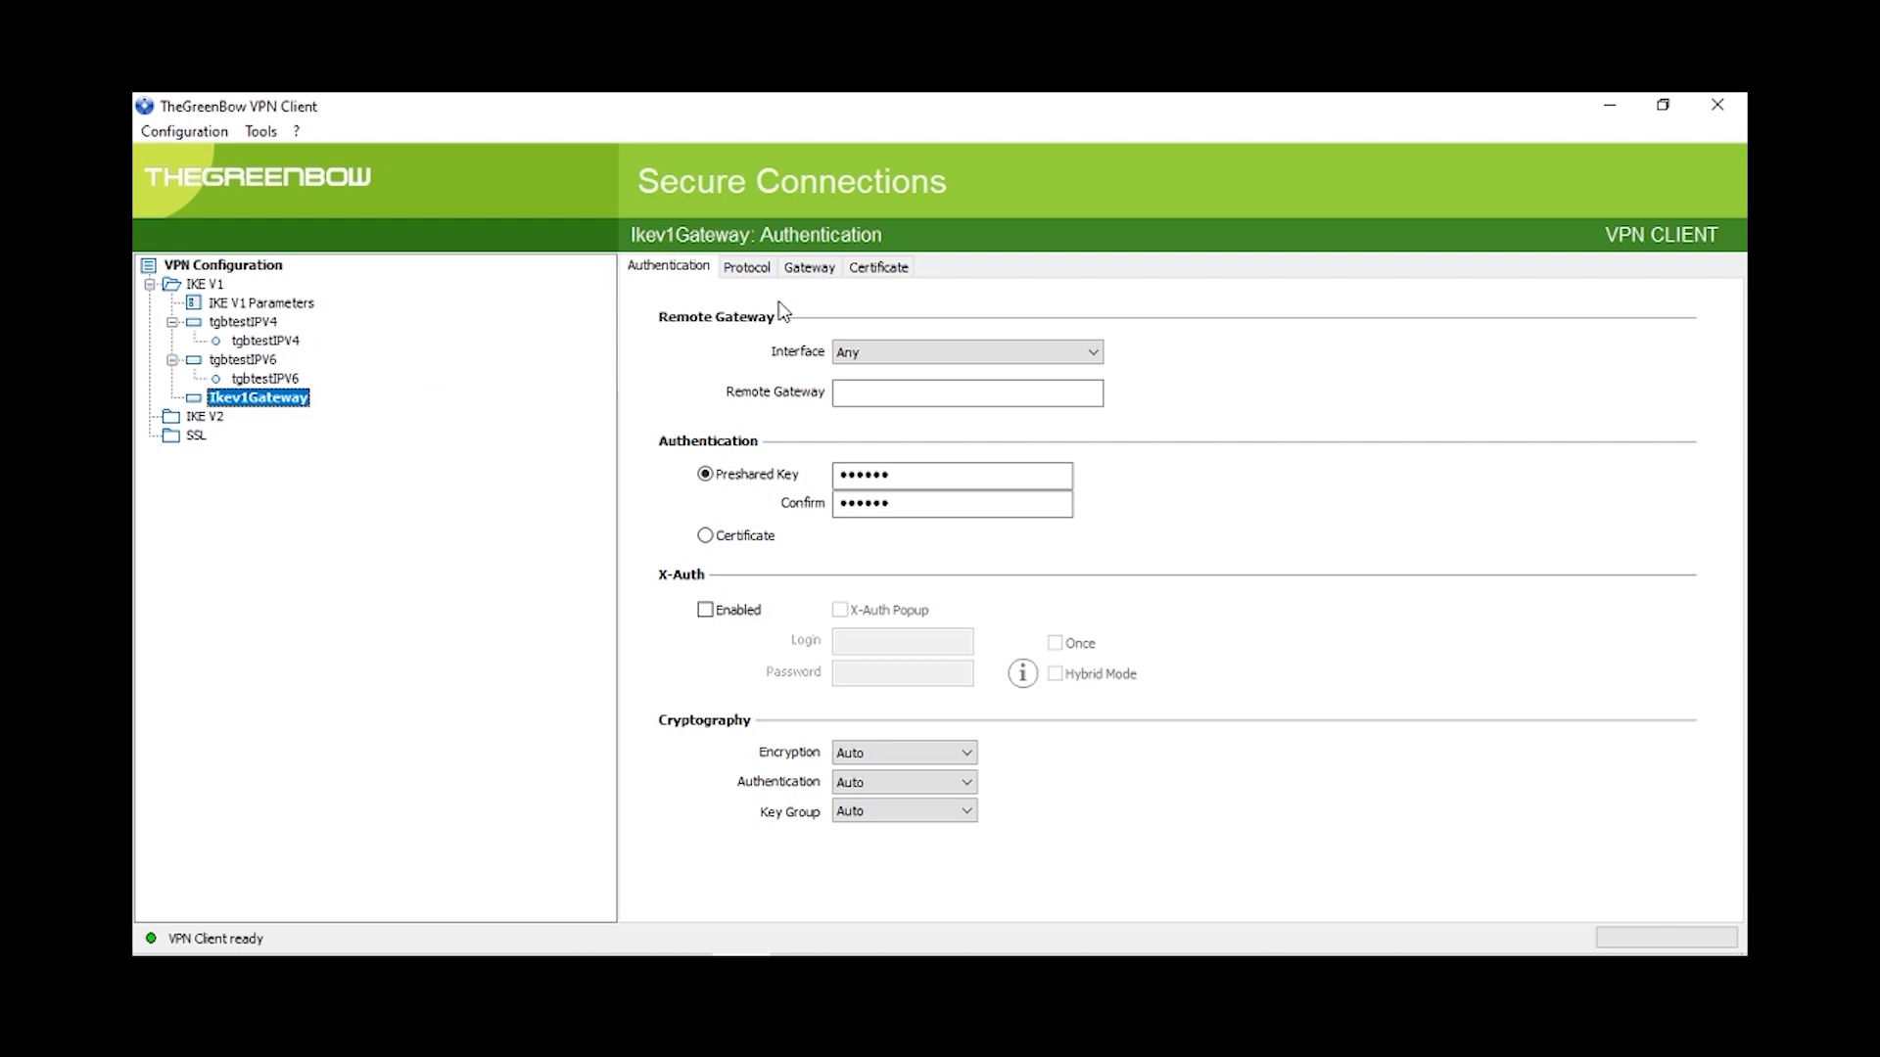
Step: Paste the router's WAN address as remote gateway, replace the preshared key, and choose AES128 encryption
left_click(859, 395)
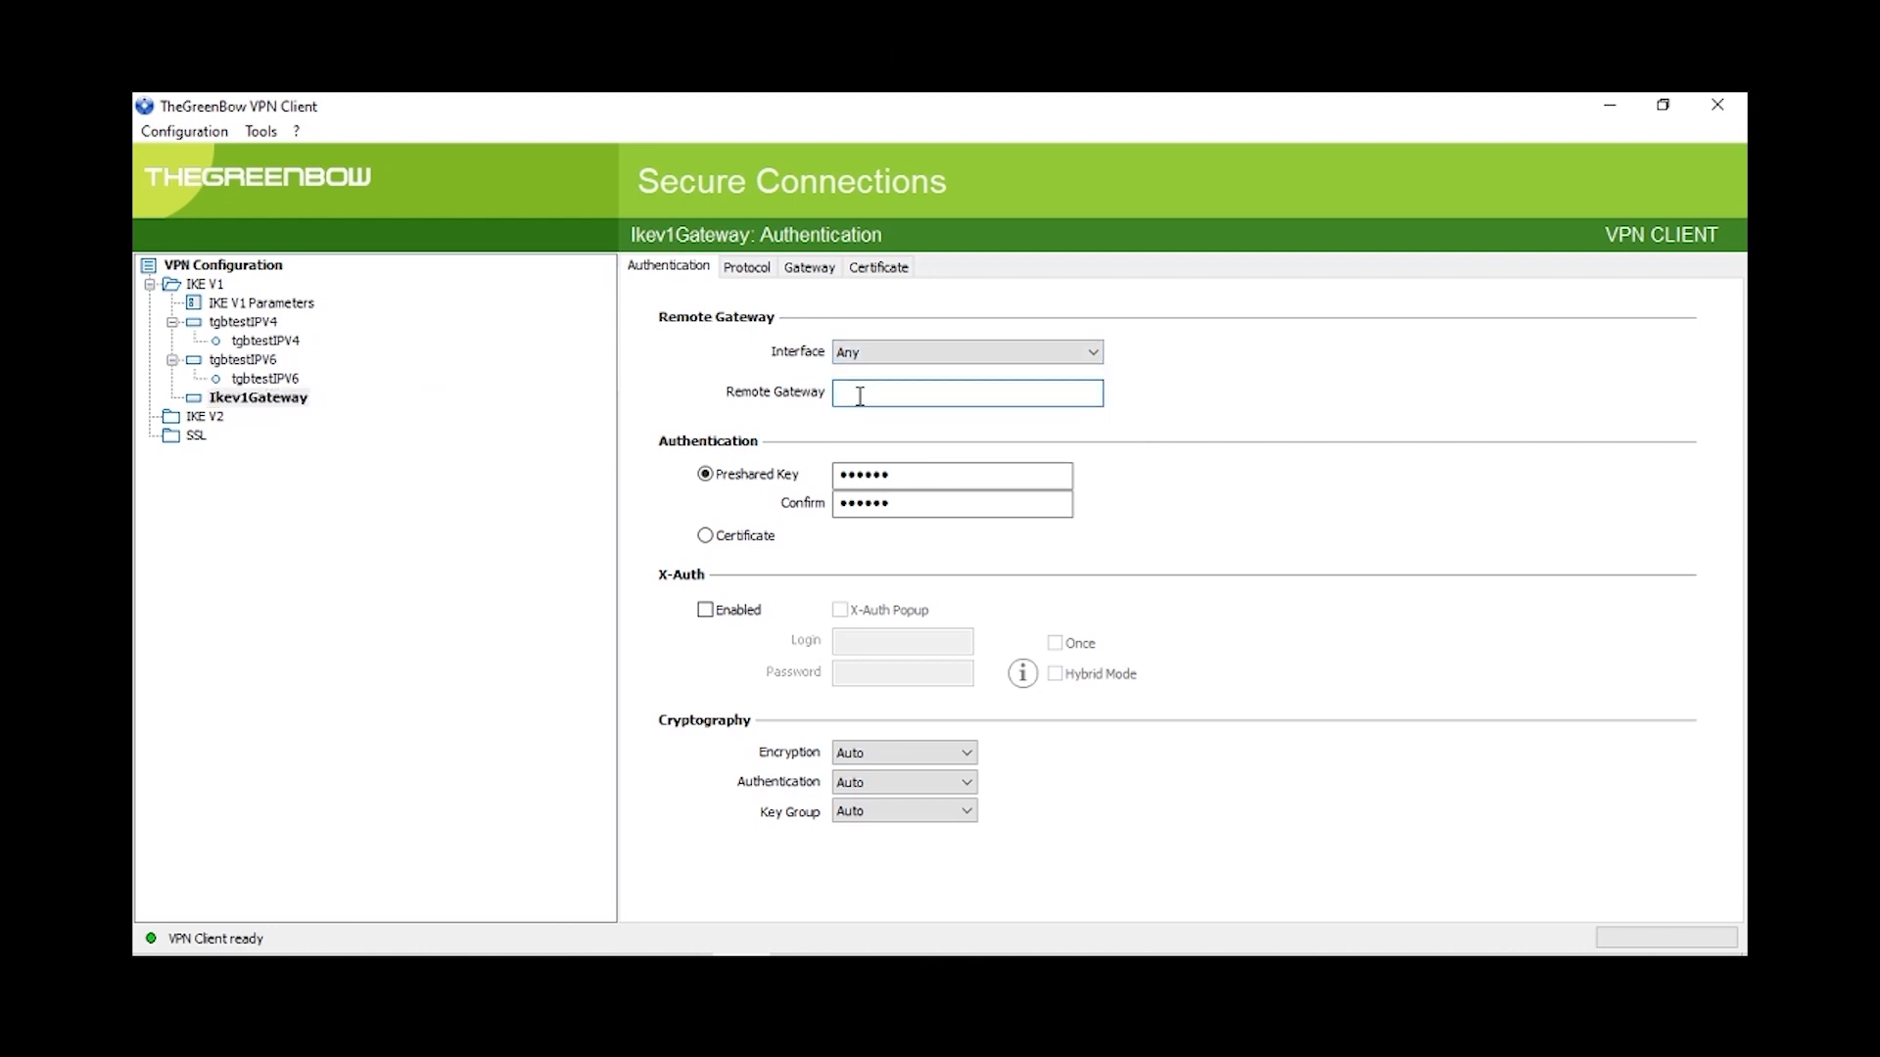
key("ctrl+v")
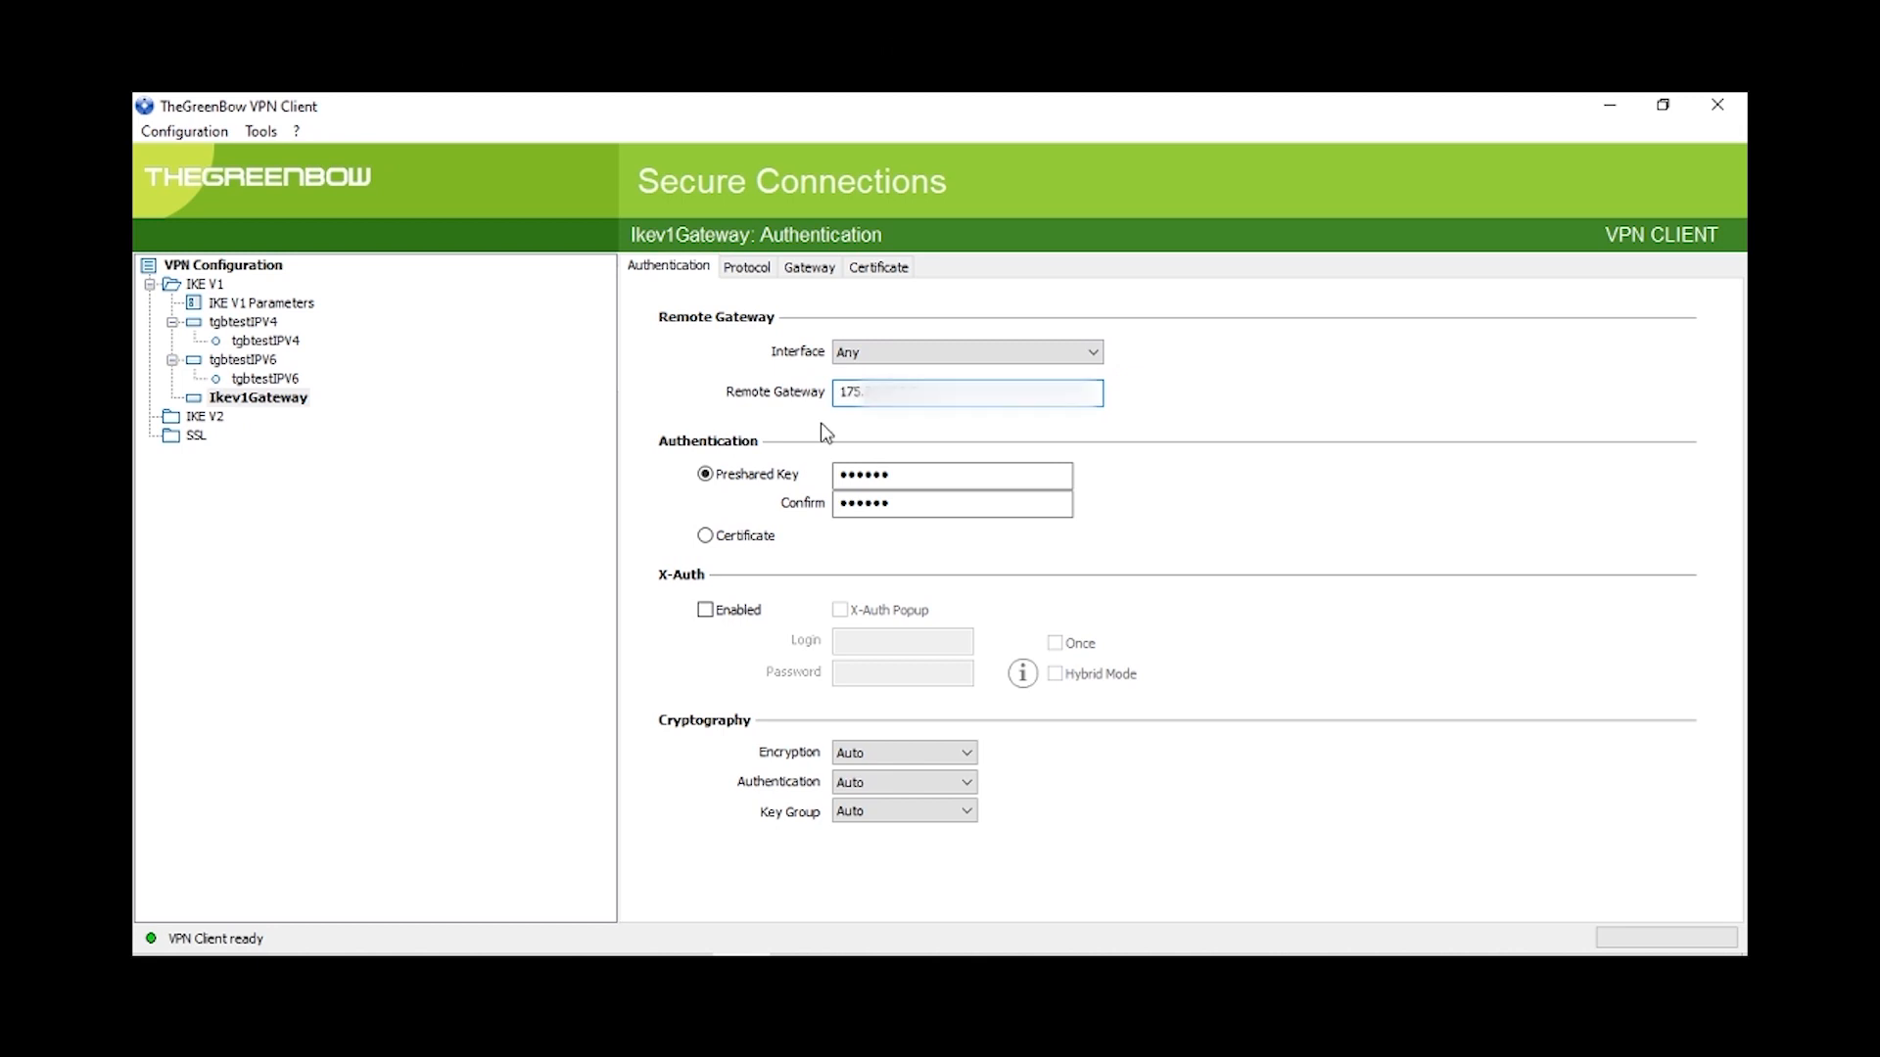
left_click(906, 468)
key("BackSpace")
key("BackSpace")
key("BackSpace")
key("BackSpace")
key("BackSpace")
key("BackSpace")
type("••••")
left_click(948, 754)
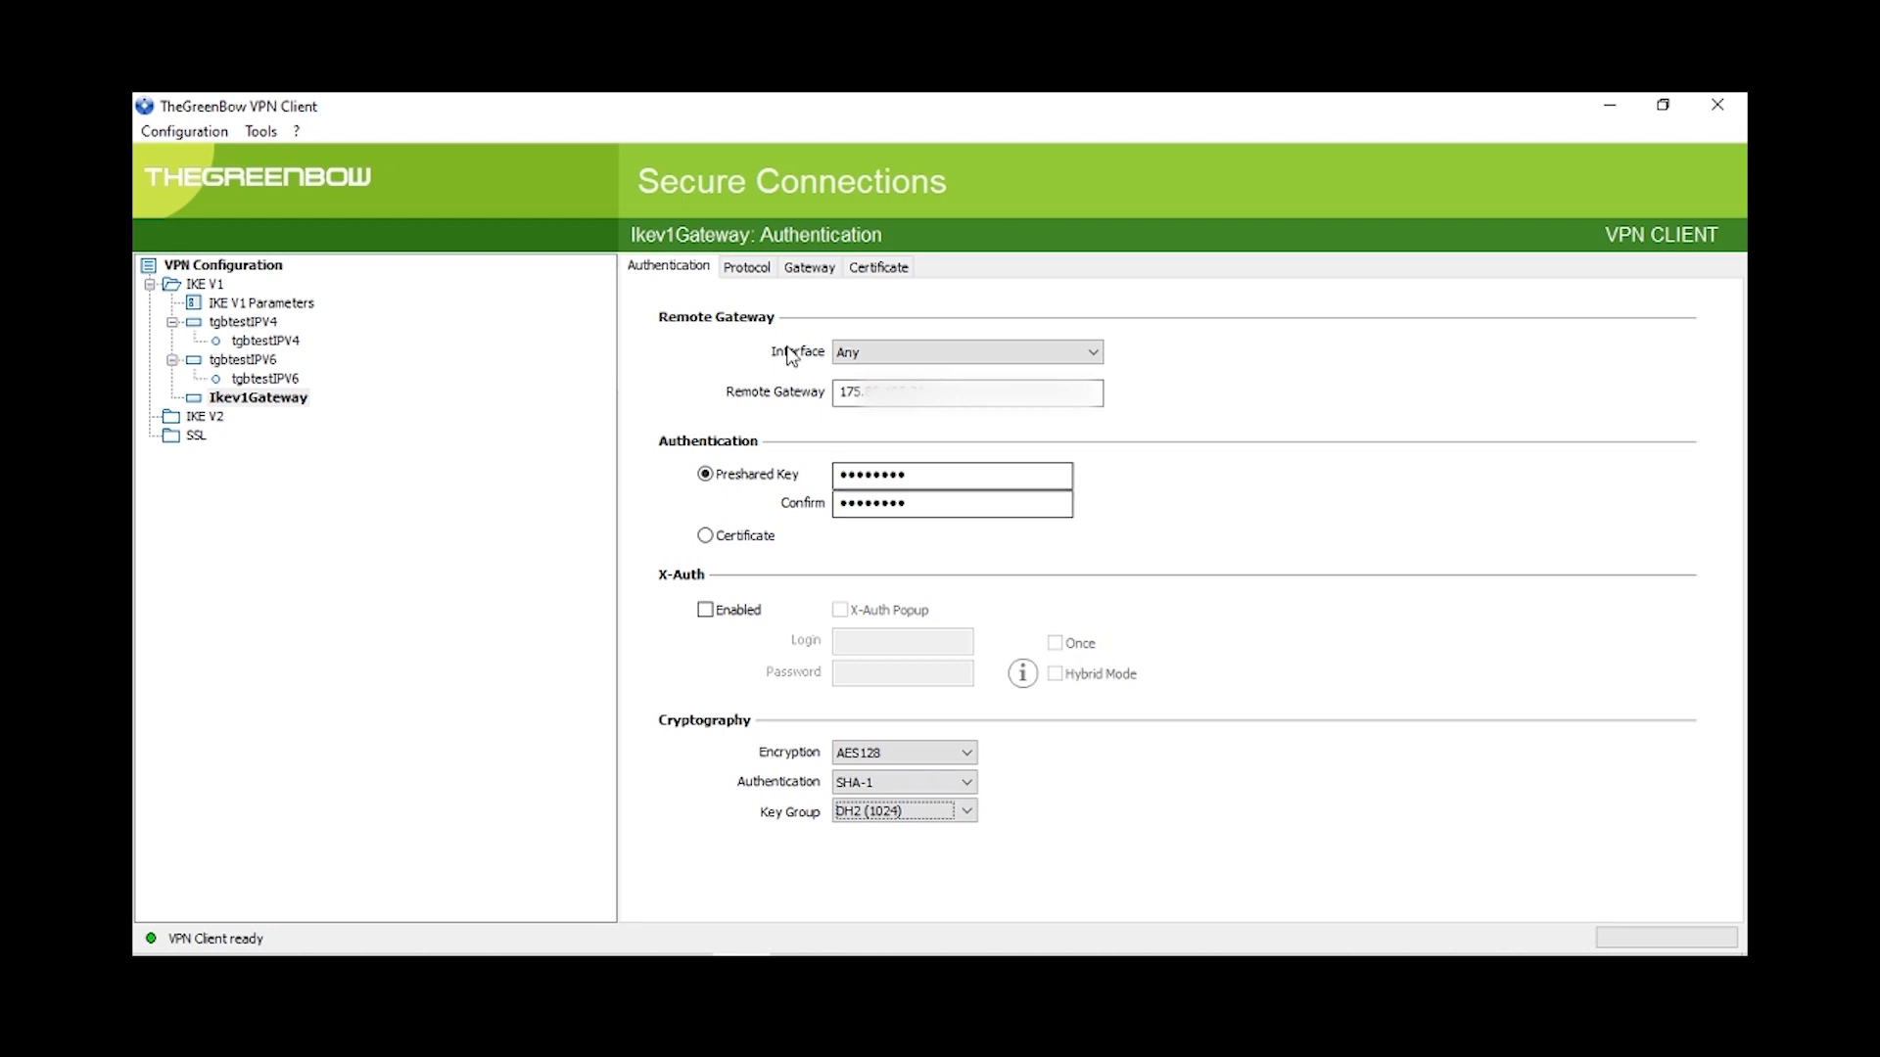
Step: Set the gateway's Local ID to DNS greenbowvpn.com and enable Mode Config
left_click(747, 273)
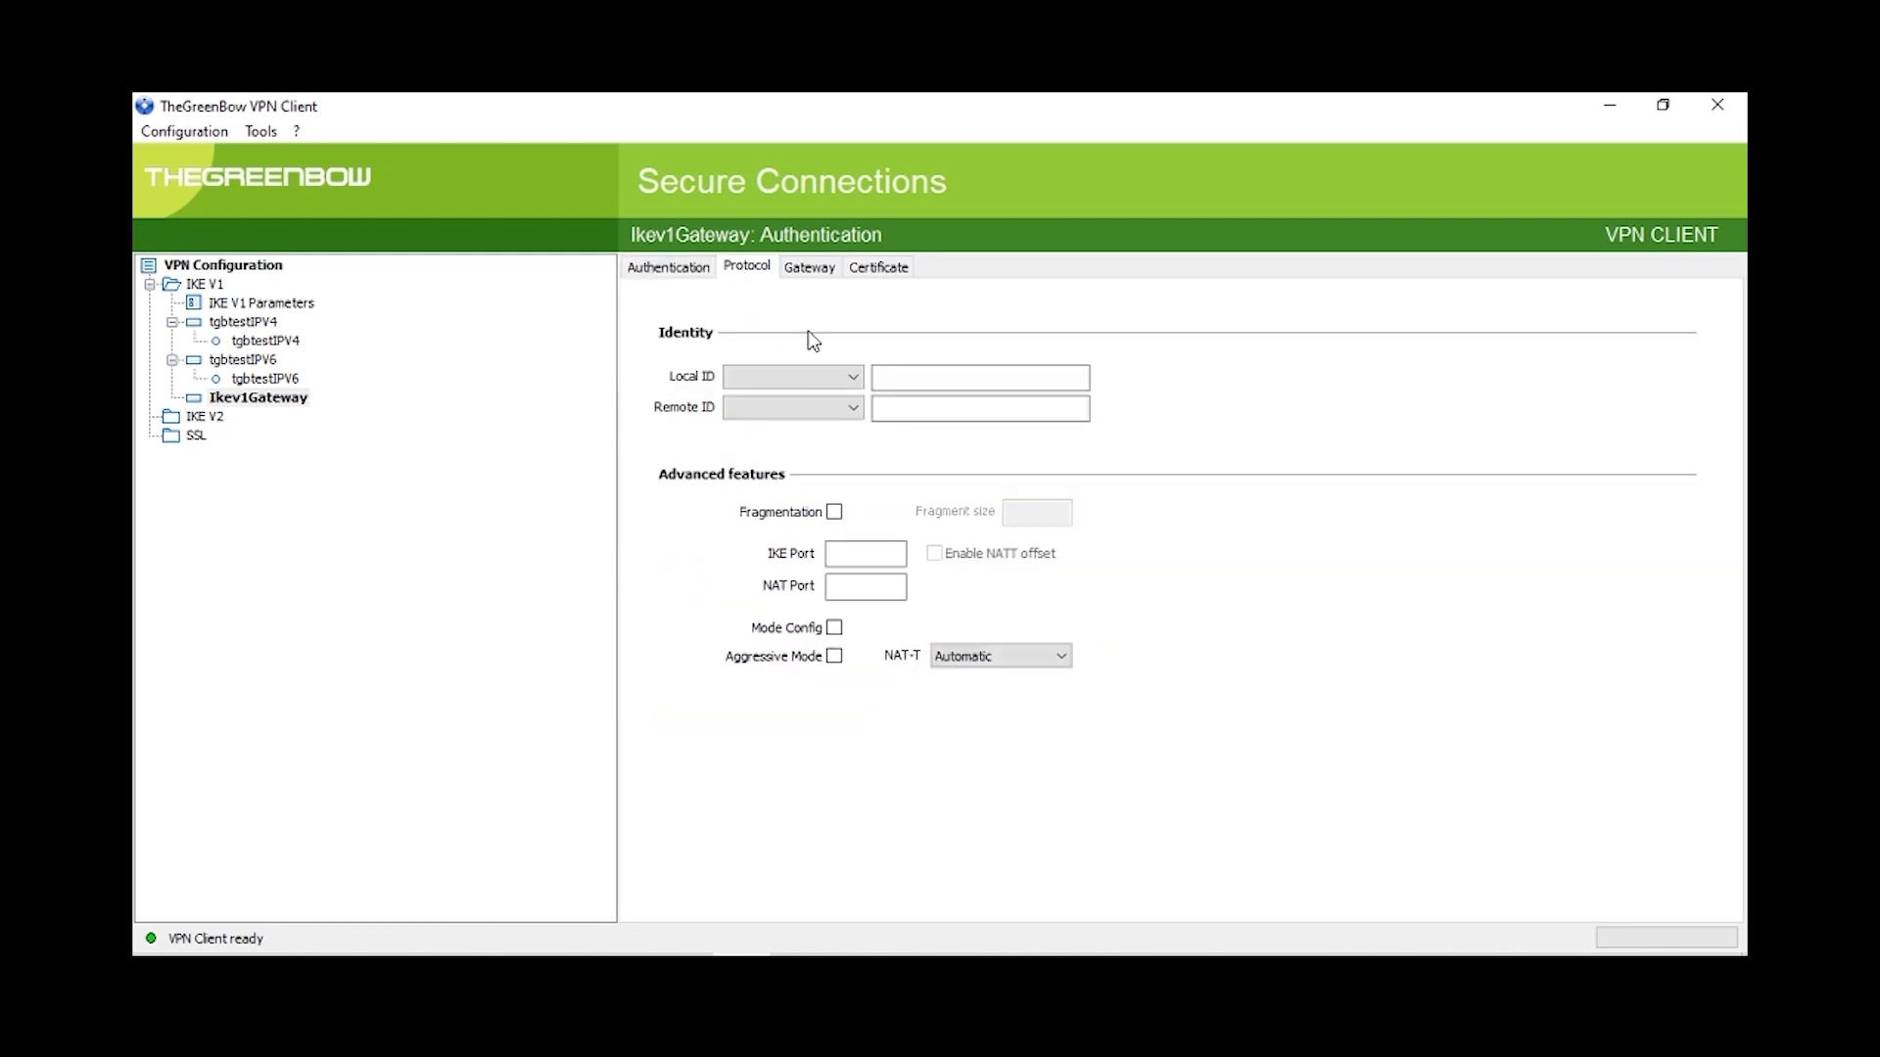
left_click(849, 377)
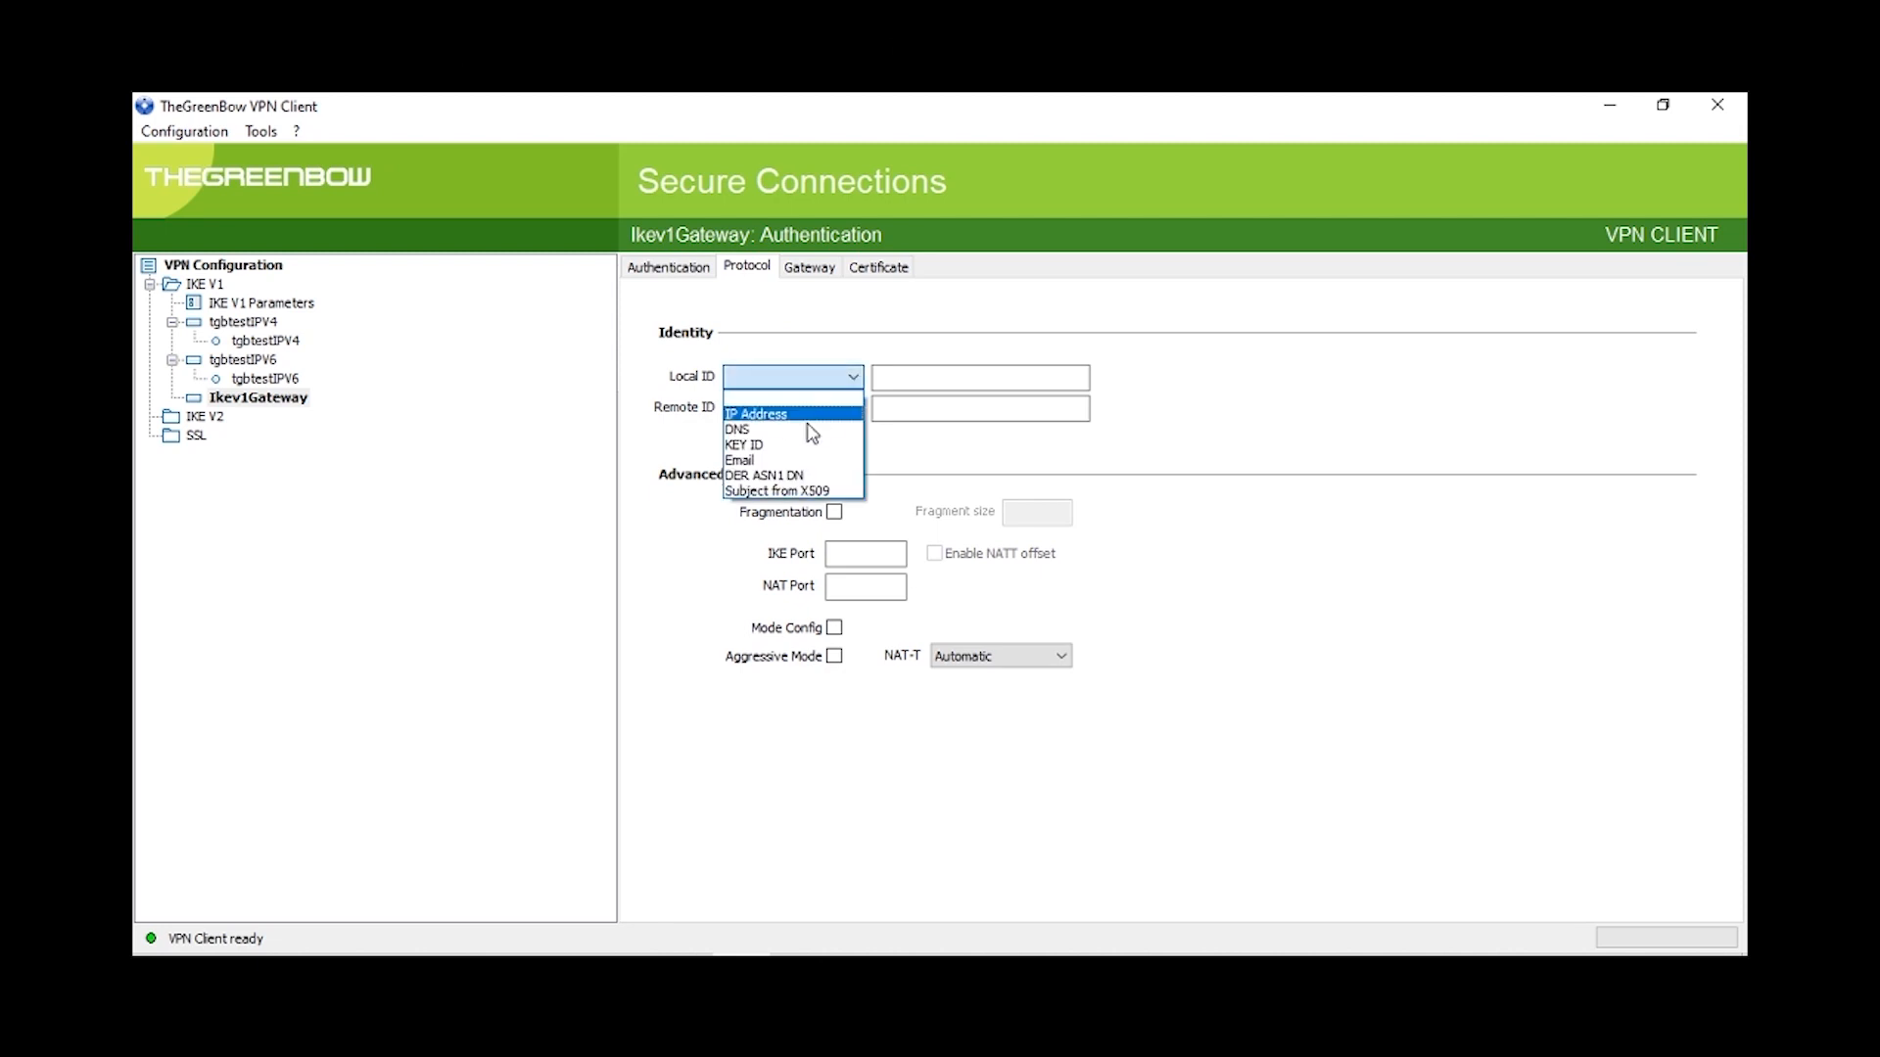
left_click(773, 428)
left_click(917, 382)
type("greenbowvpn.com")
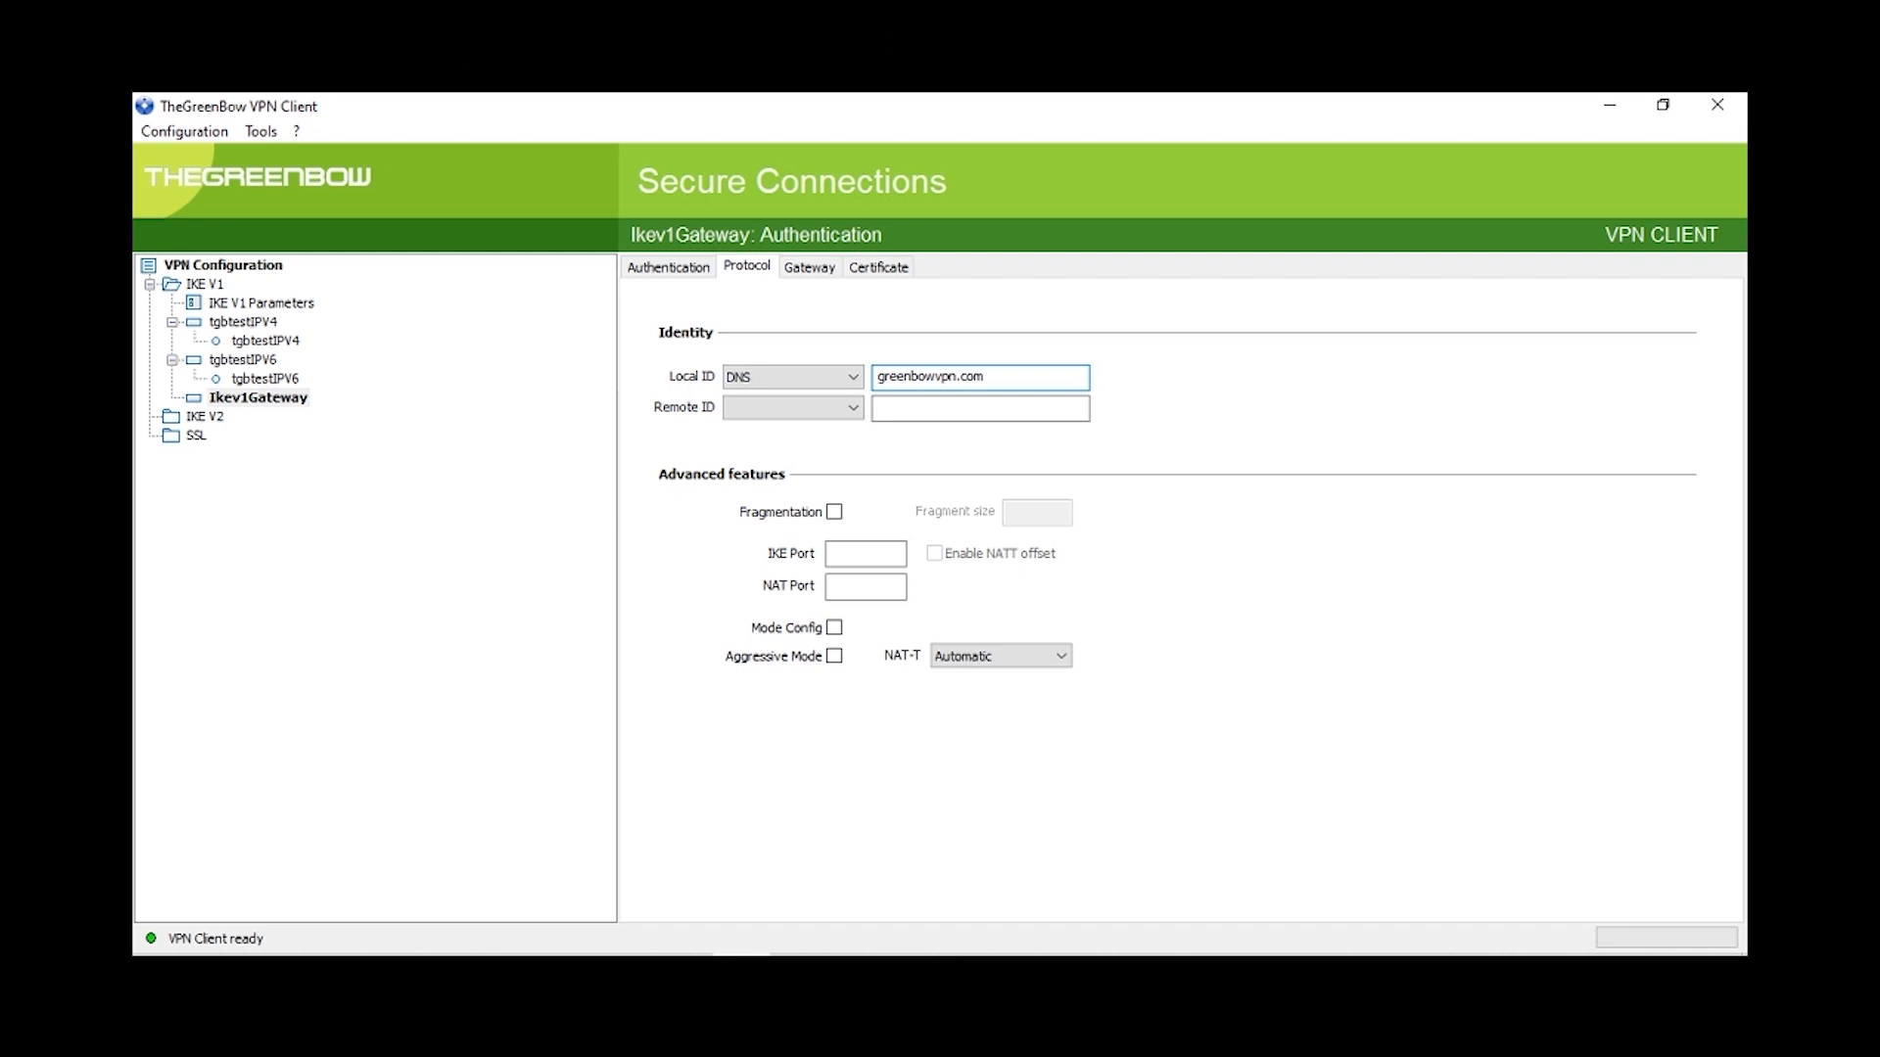
left_click(832, 627)
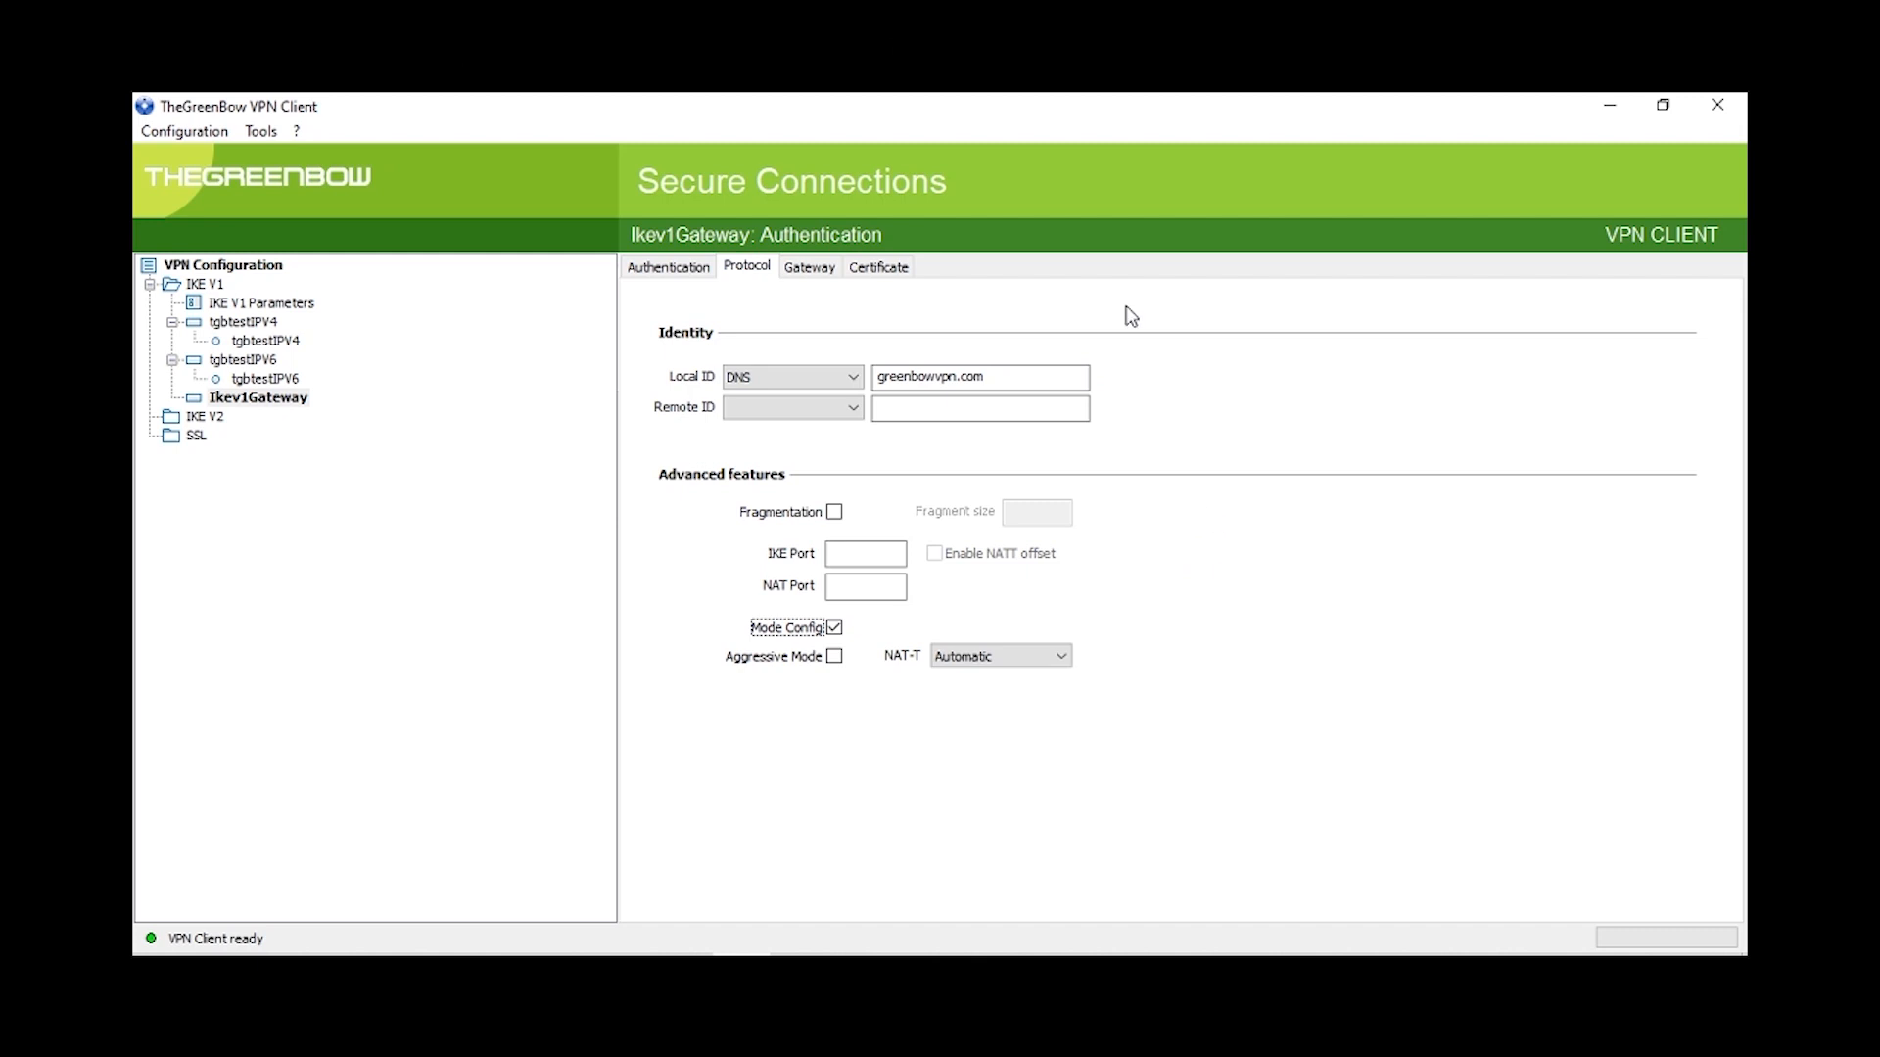
left_click(820, 274)
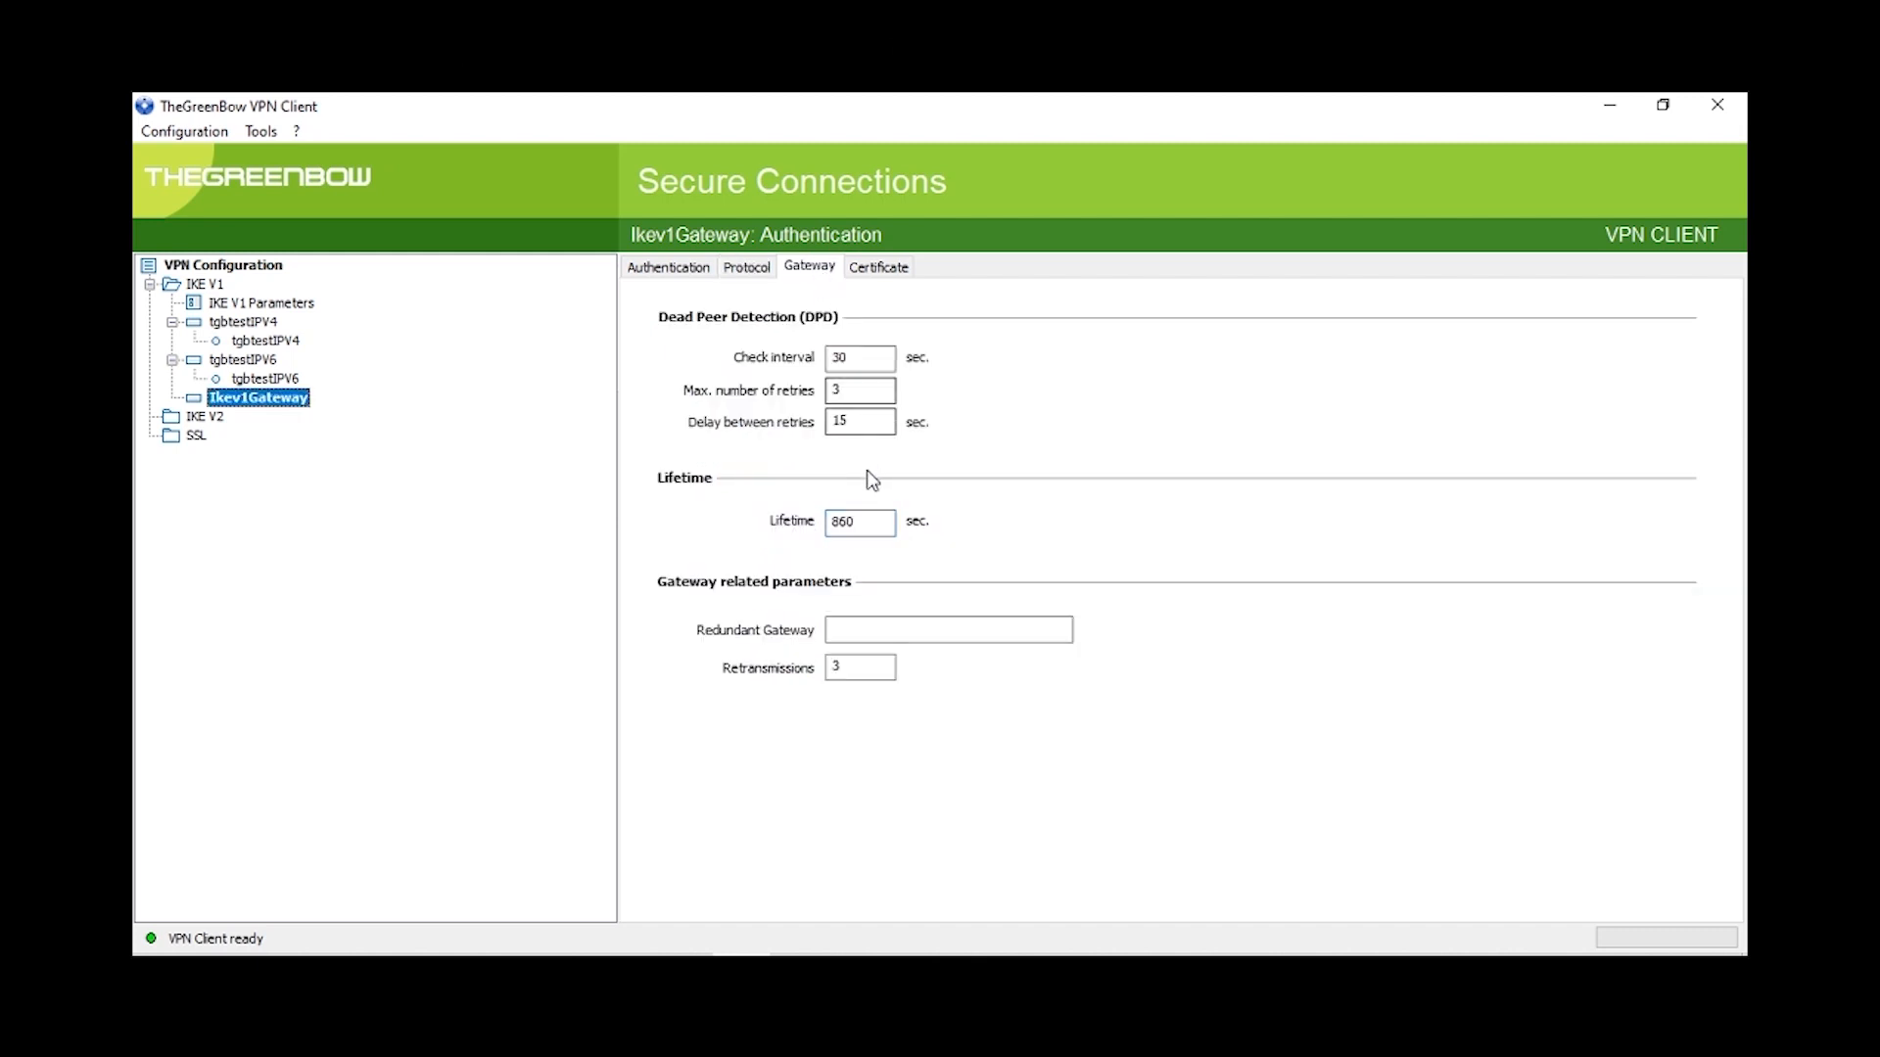
Step: Set lifetime to 86400 s, DPD check interval to 15 s, and max retries to 5
left_click(844, 521)
left_click(844, 526)
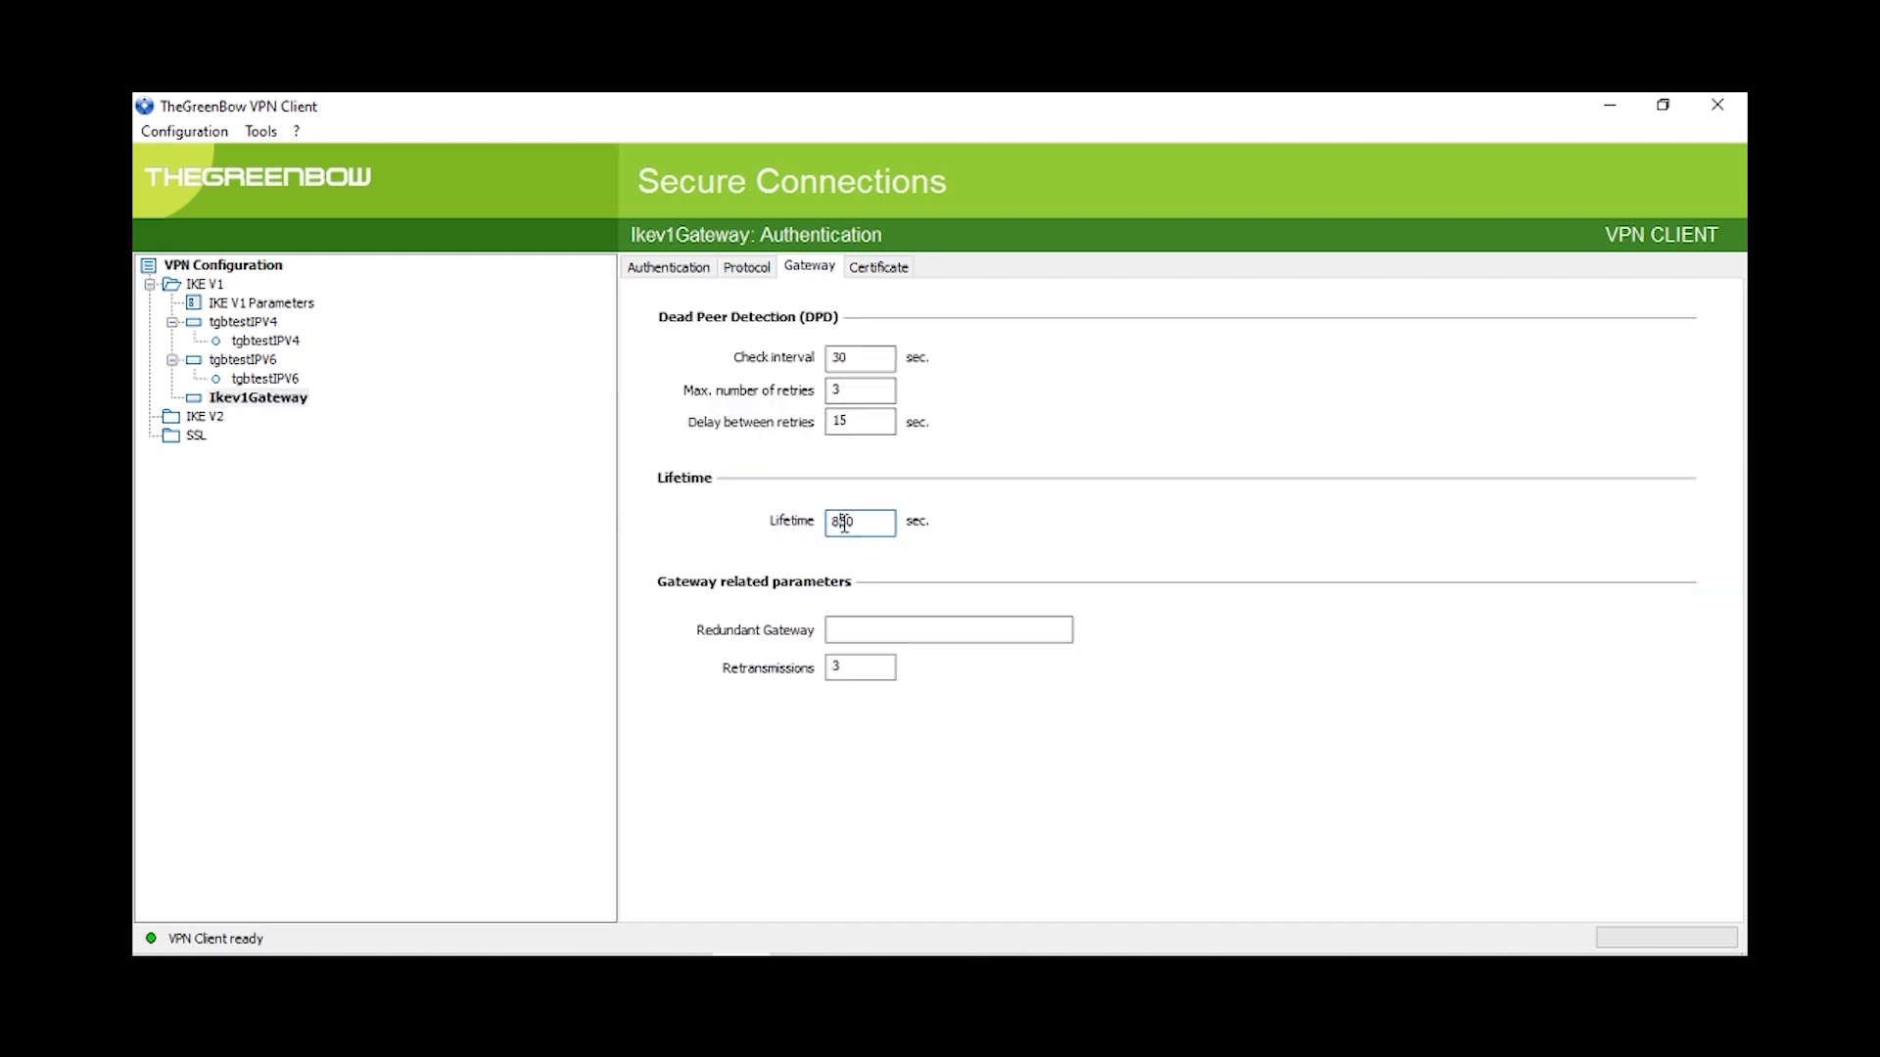
type("40")
left_click(876, 364)
key("BackSpace")
key("BackSpace")
type("15")
key("Tab")
type("5")
Step: Lower retransmissions from 3 to 2 and save the configuration
left_click(866, 659)
key("BackSpace")
type("2")
left_click(182, 137)
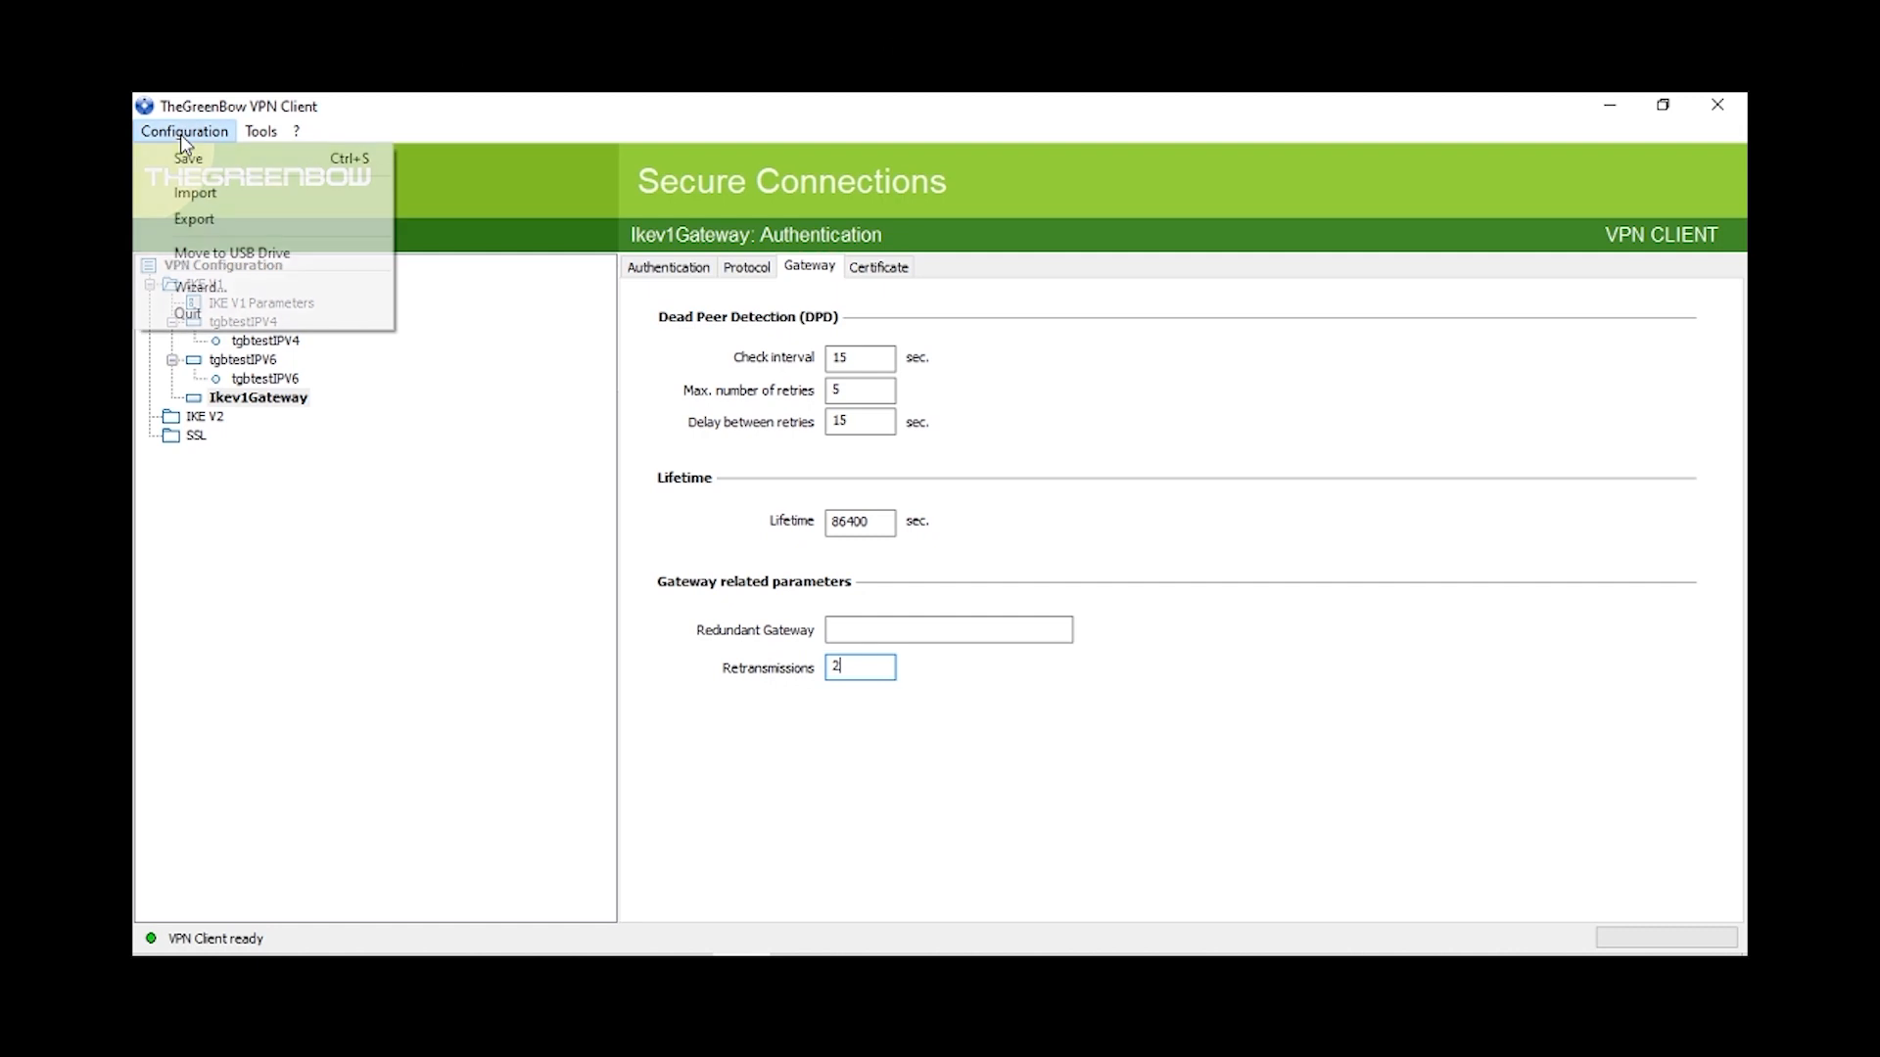
left_click(206, 157)
Step: Add a new Phase 2 tunnel, Ikev1Tunnel, under Ikev1Gateway
left_click(242, 340)
right_click(243, 323)
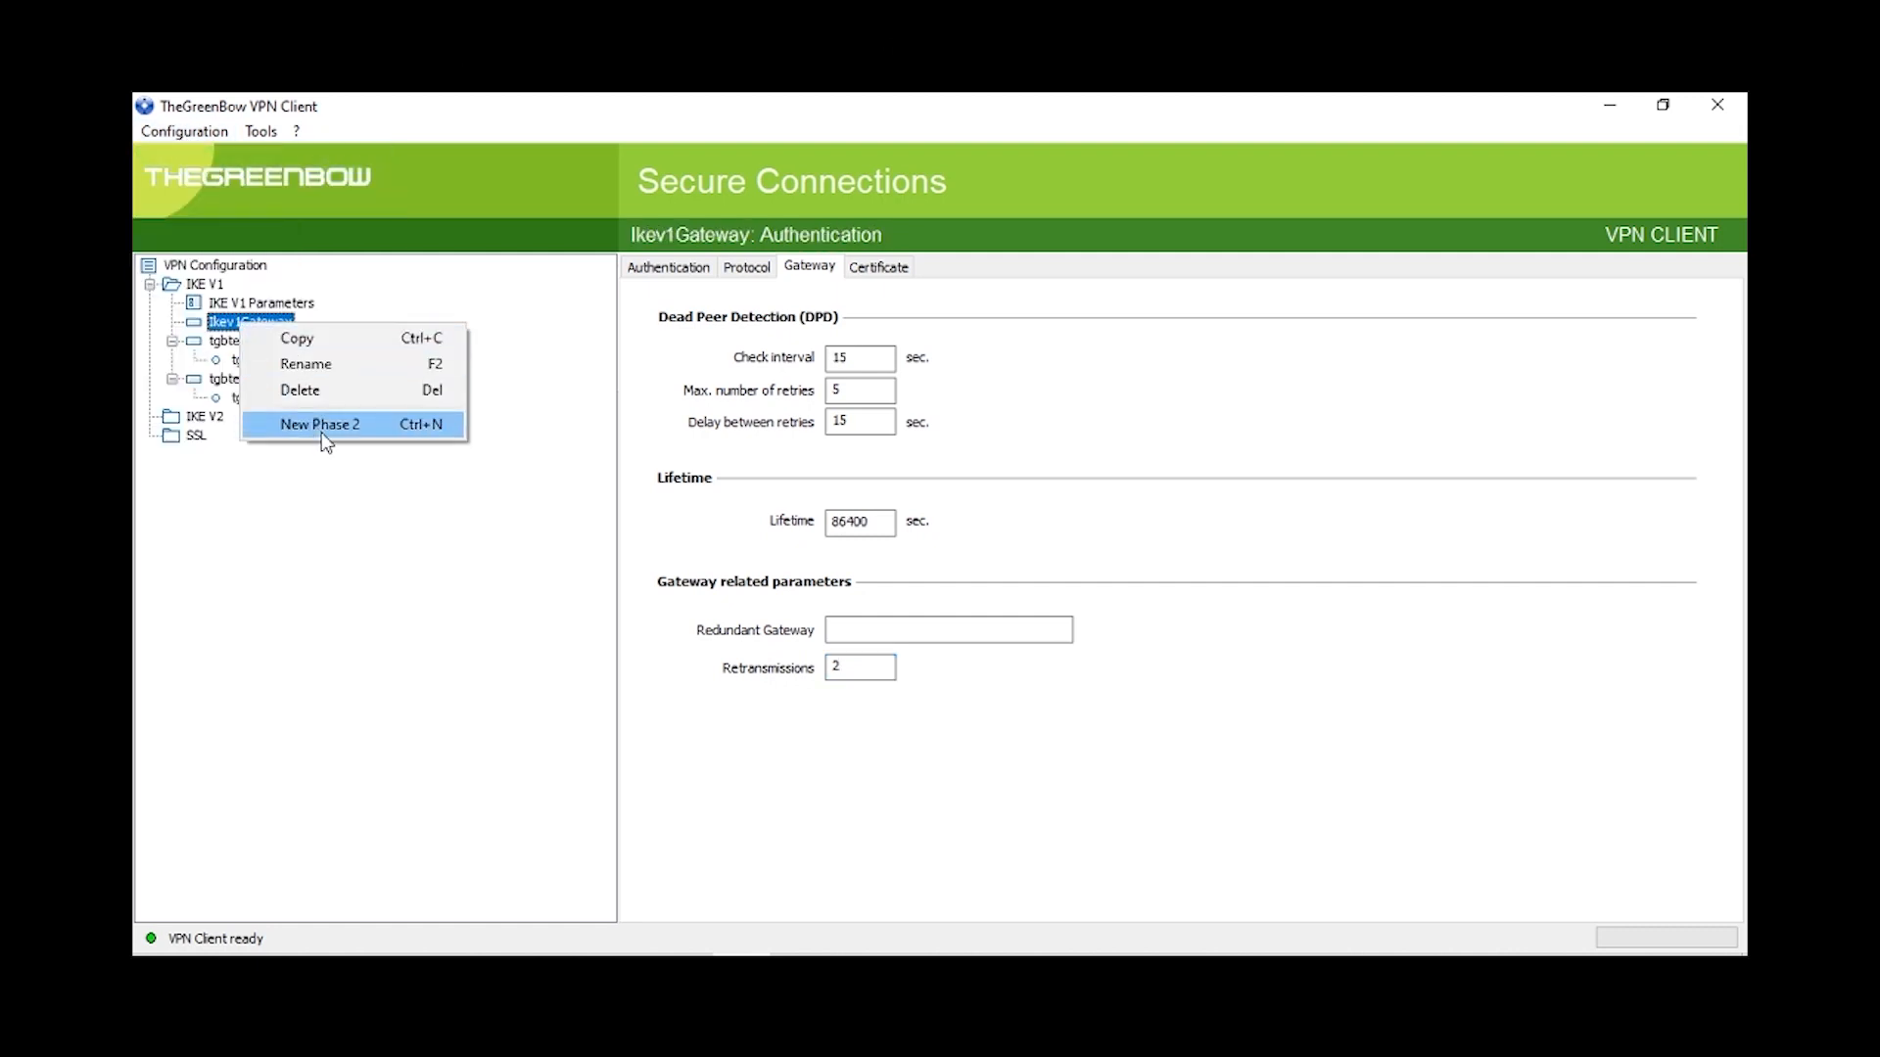
left_click(362, 431)
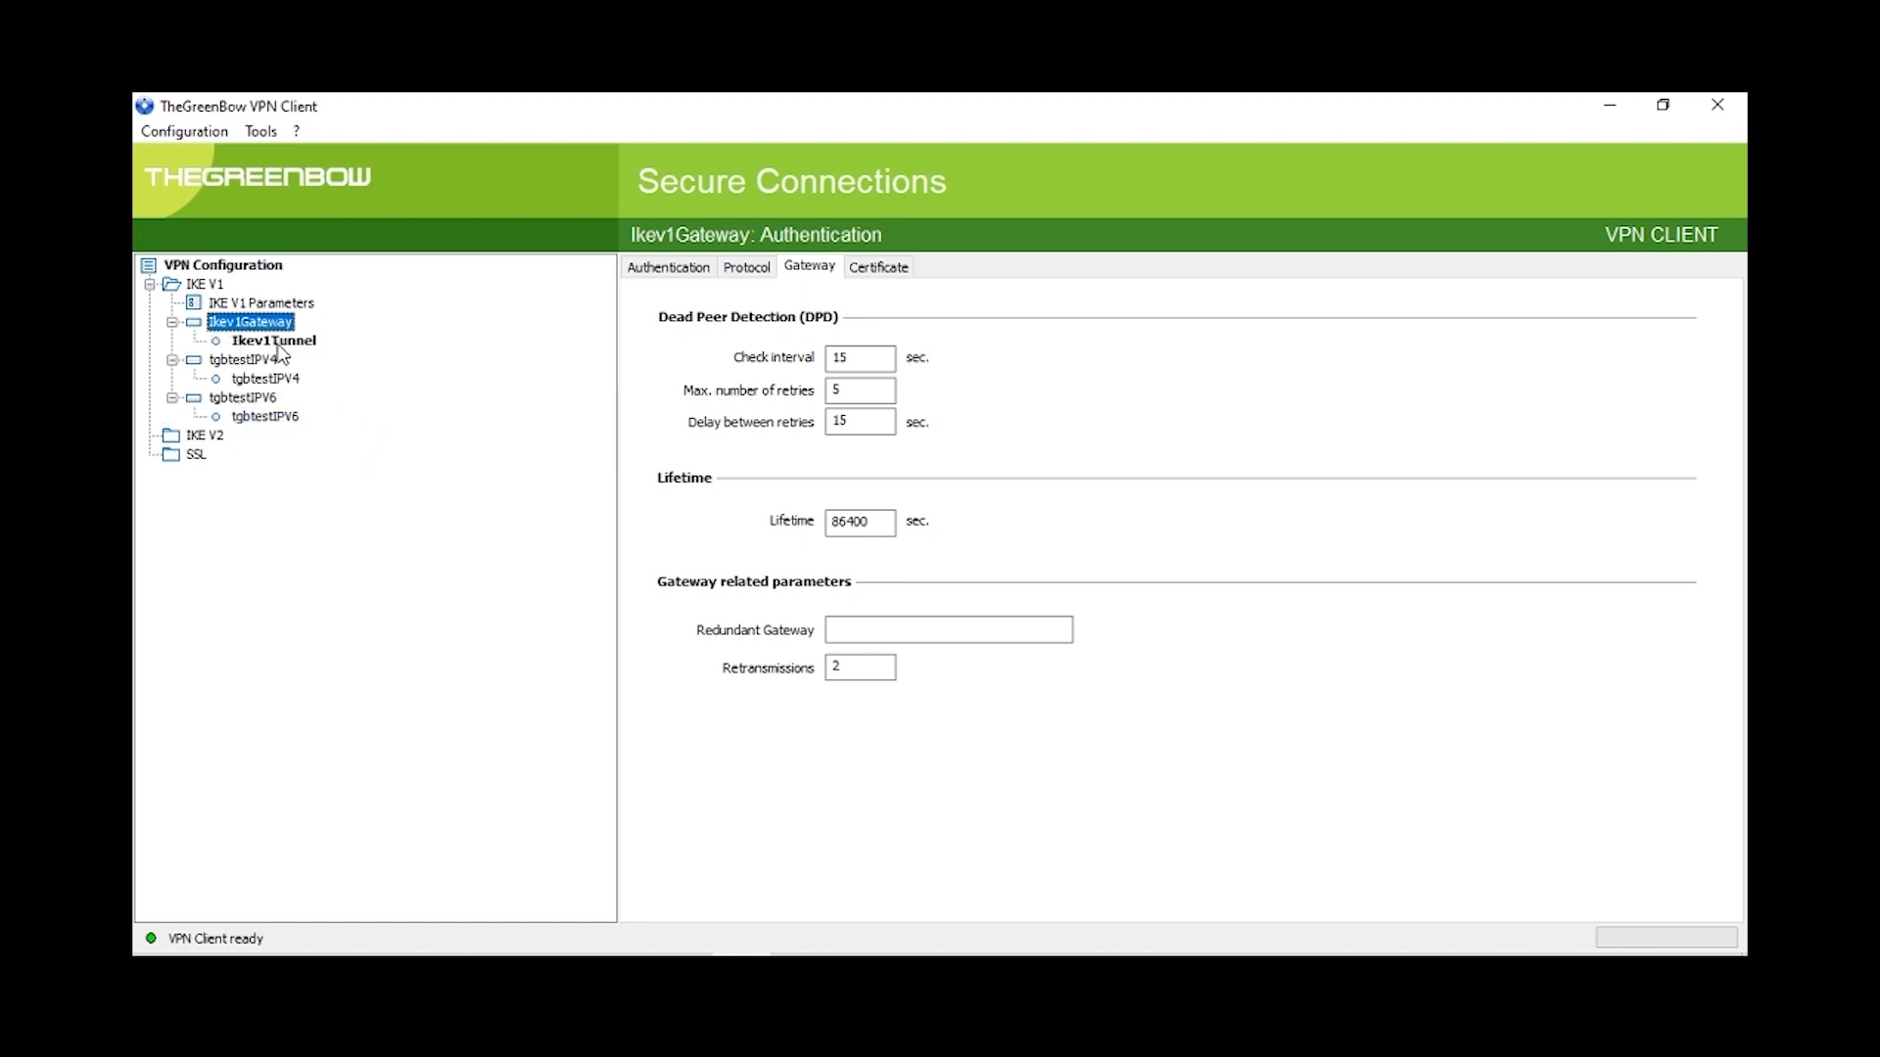
Step: Set Ikev1Tunnel's ESP encryption to AES128 and enable PFS with group DH5 (1536)
left_click(286, 343)
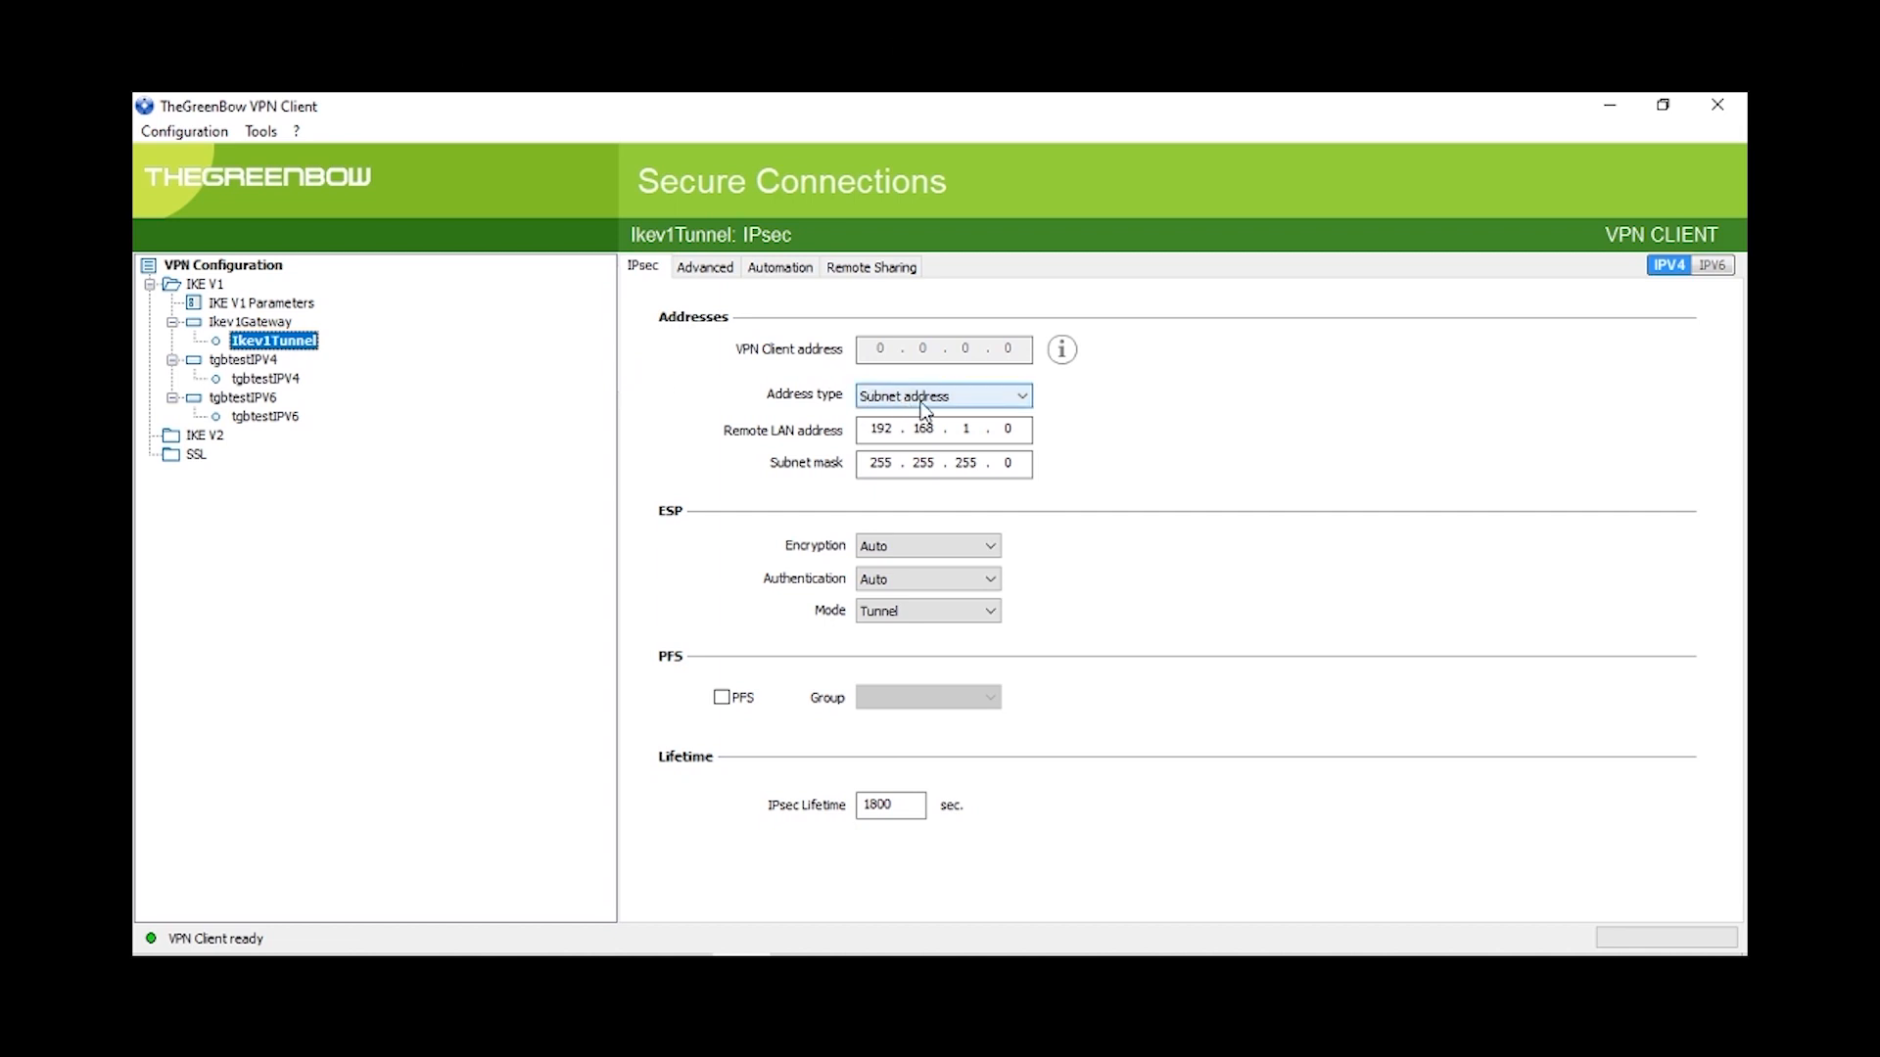
left_click(994, 548)
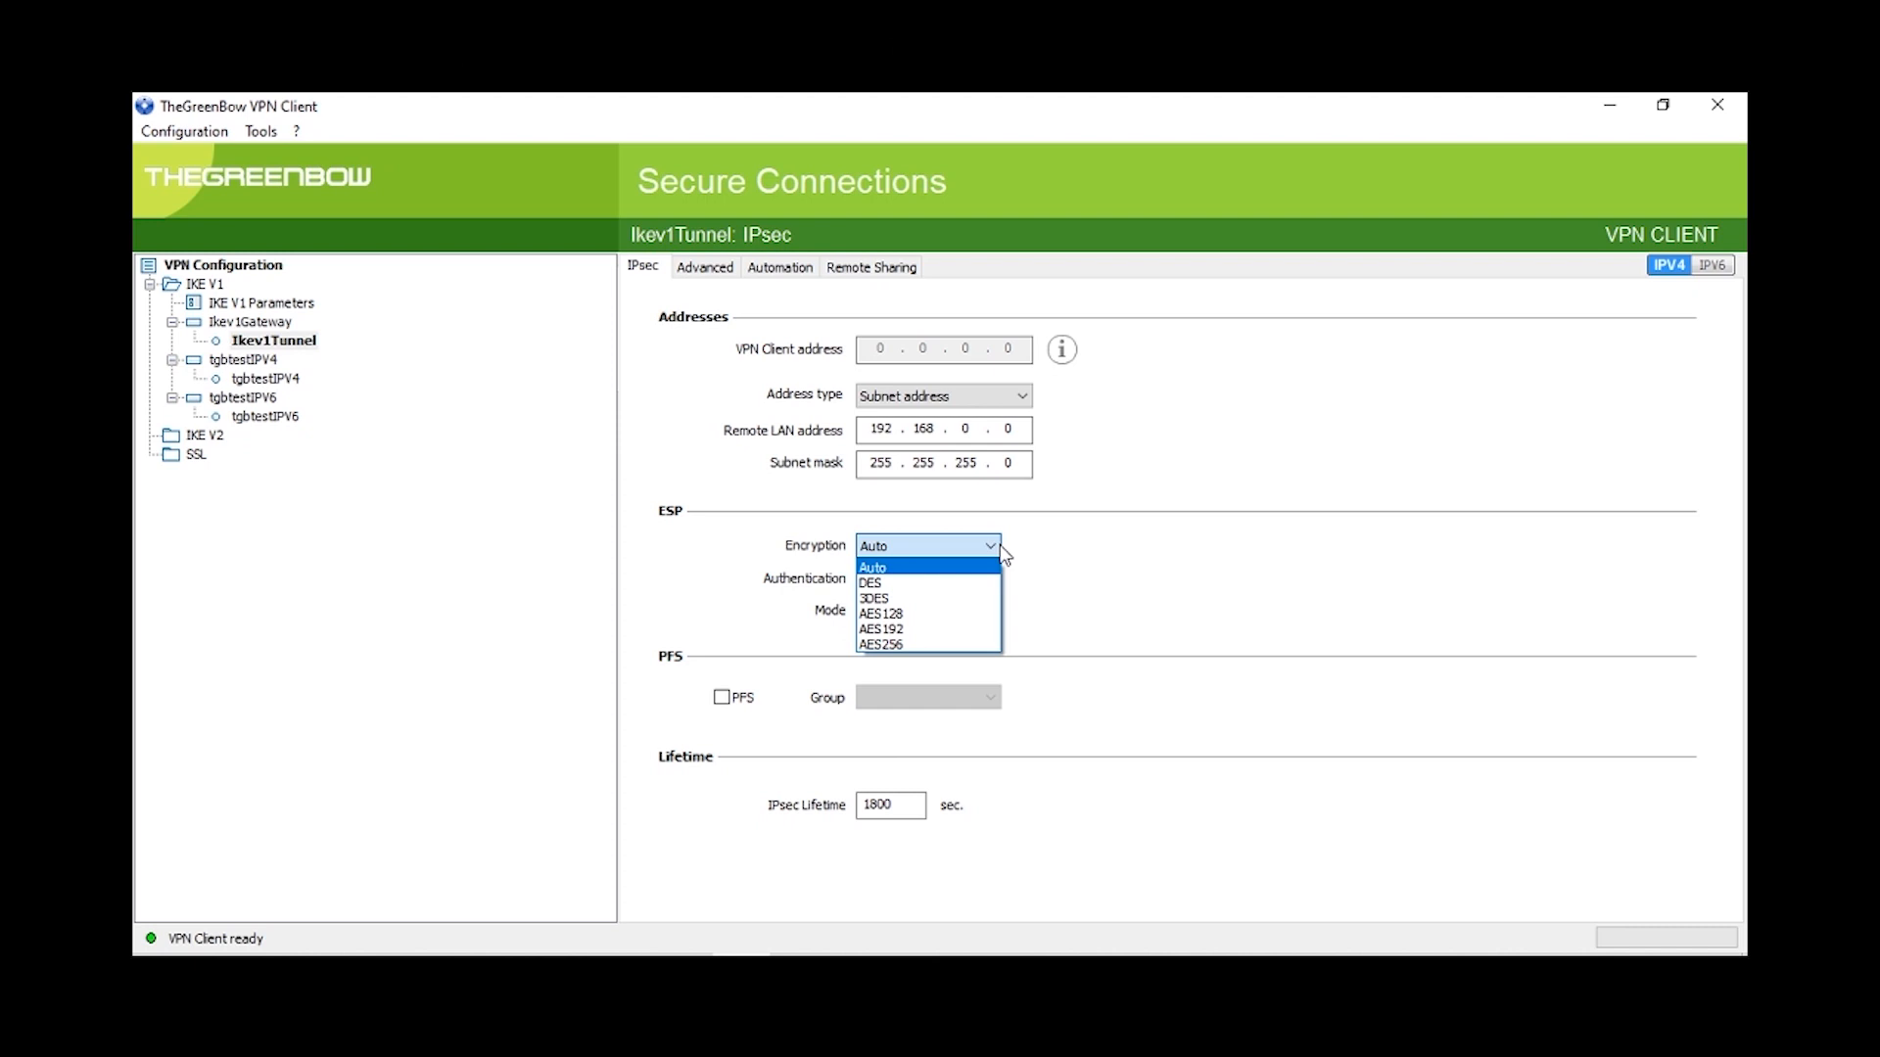
left_click(991, 613)
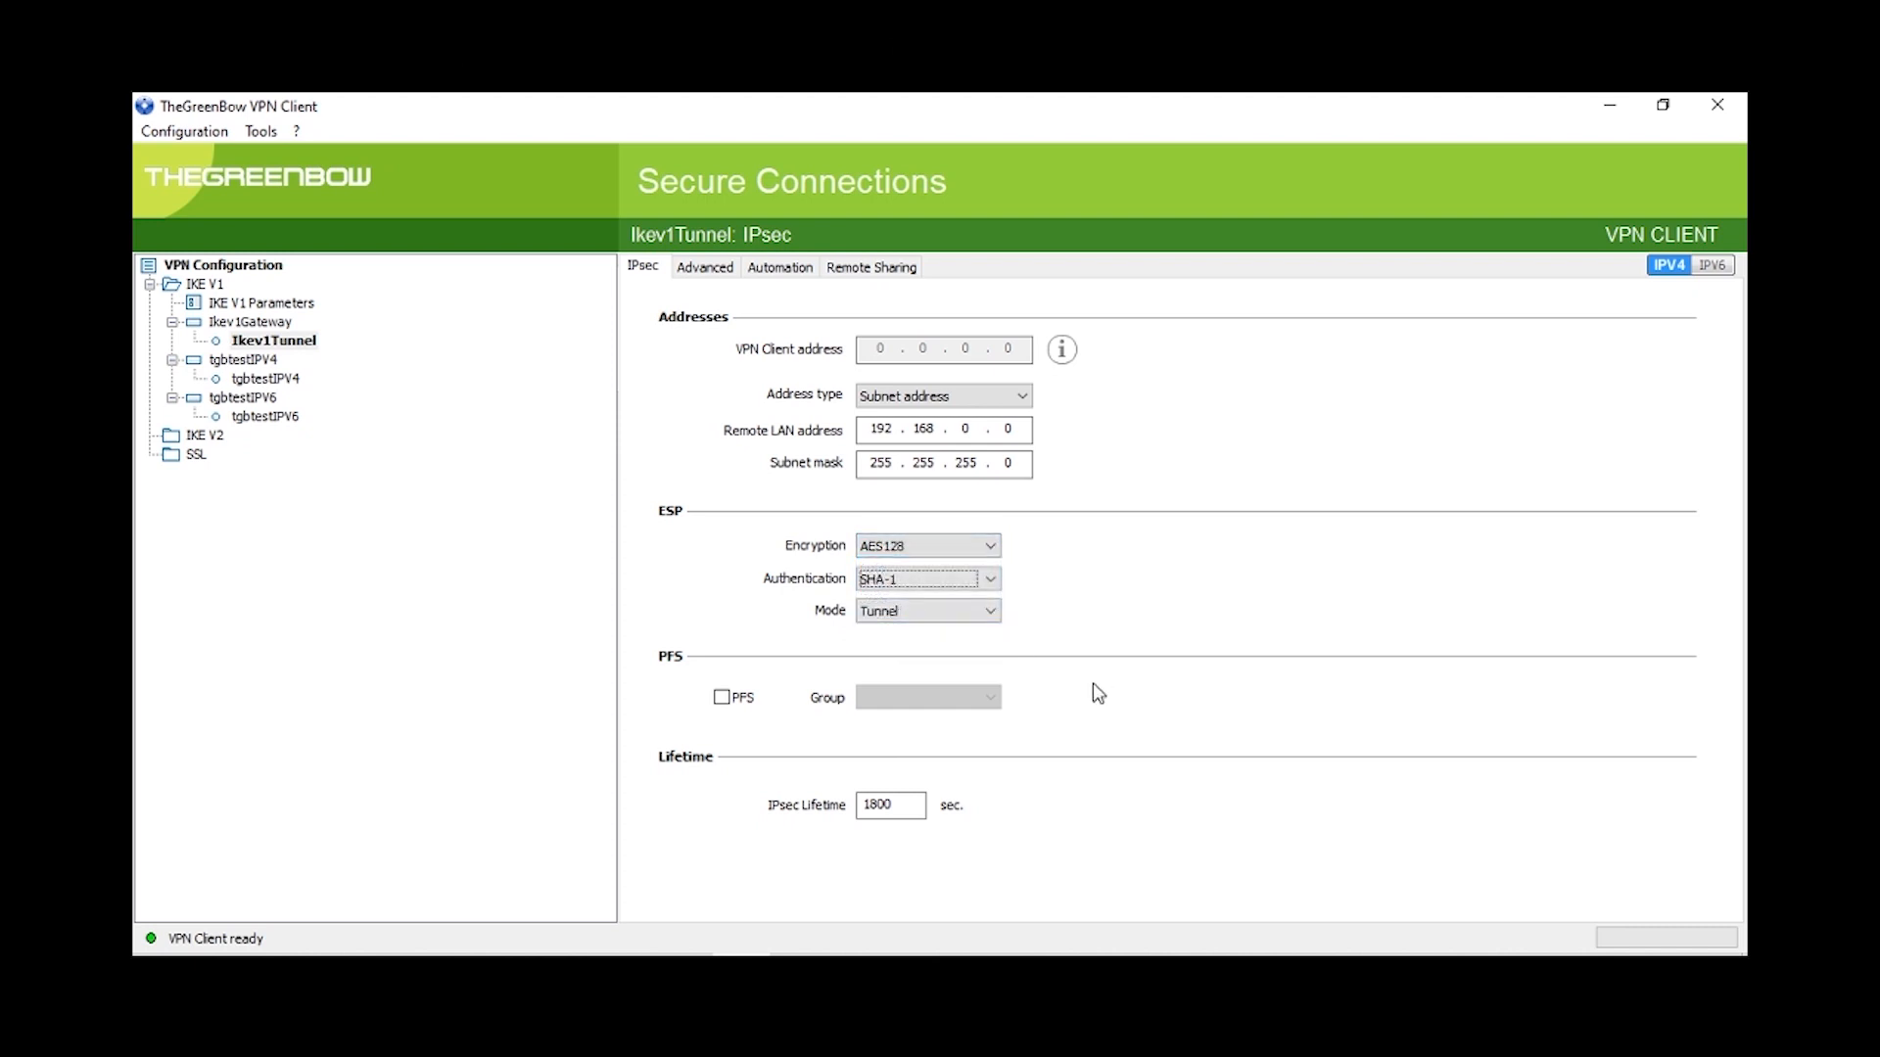
left_click(733, 701)
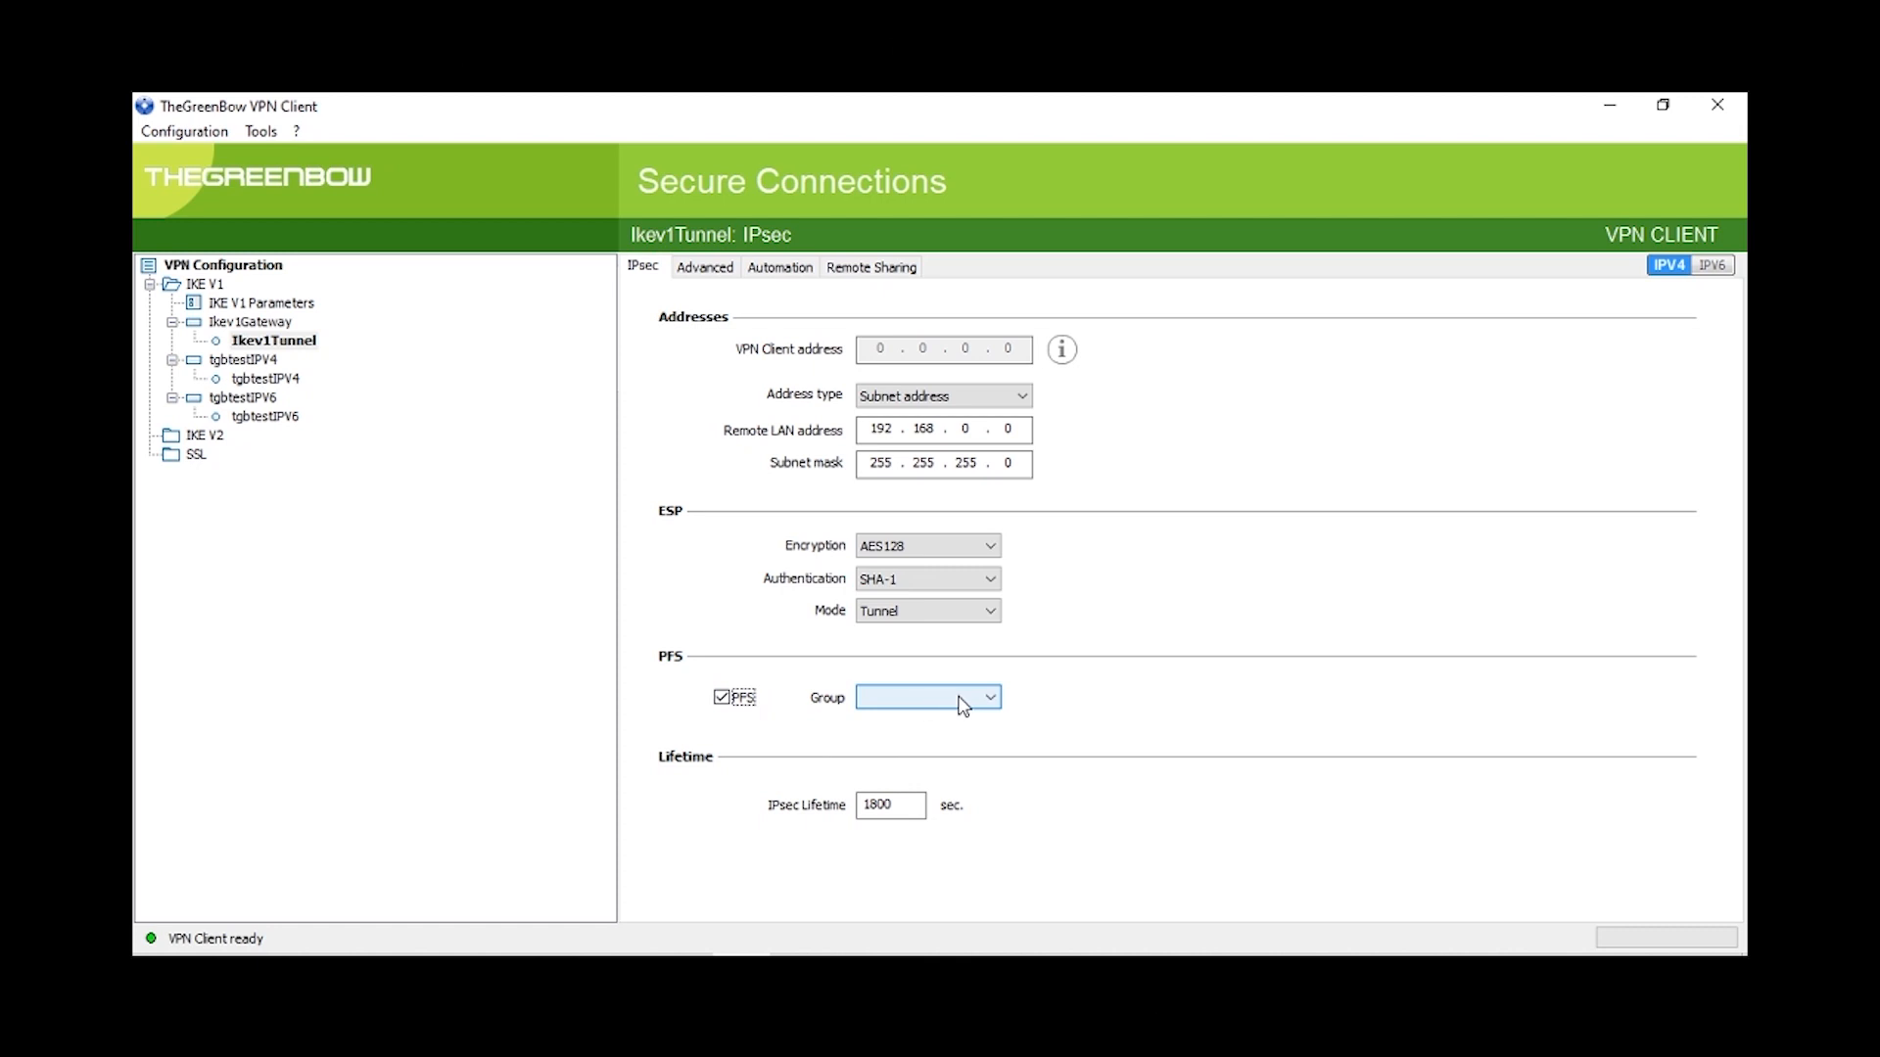
left_click(962, 705)
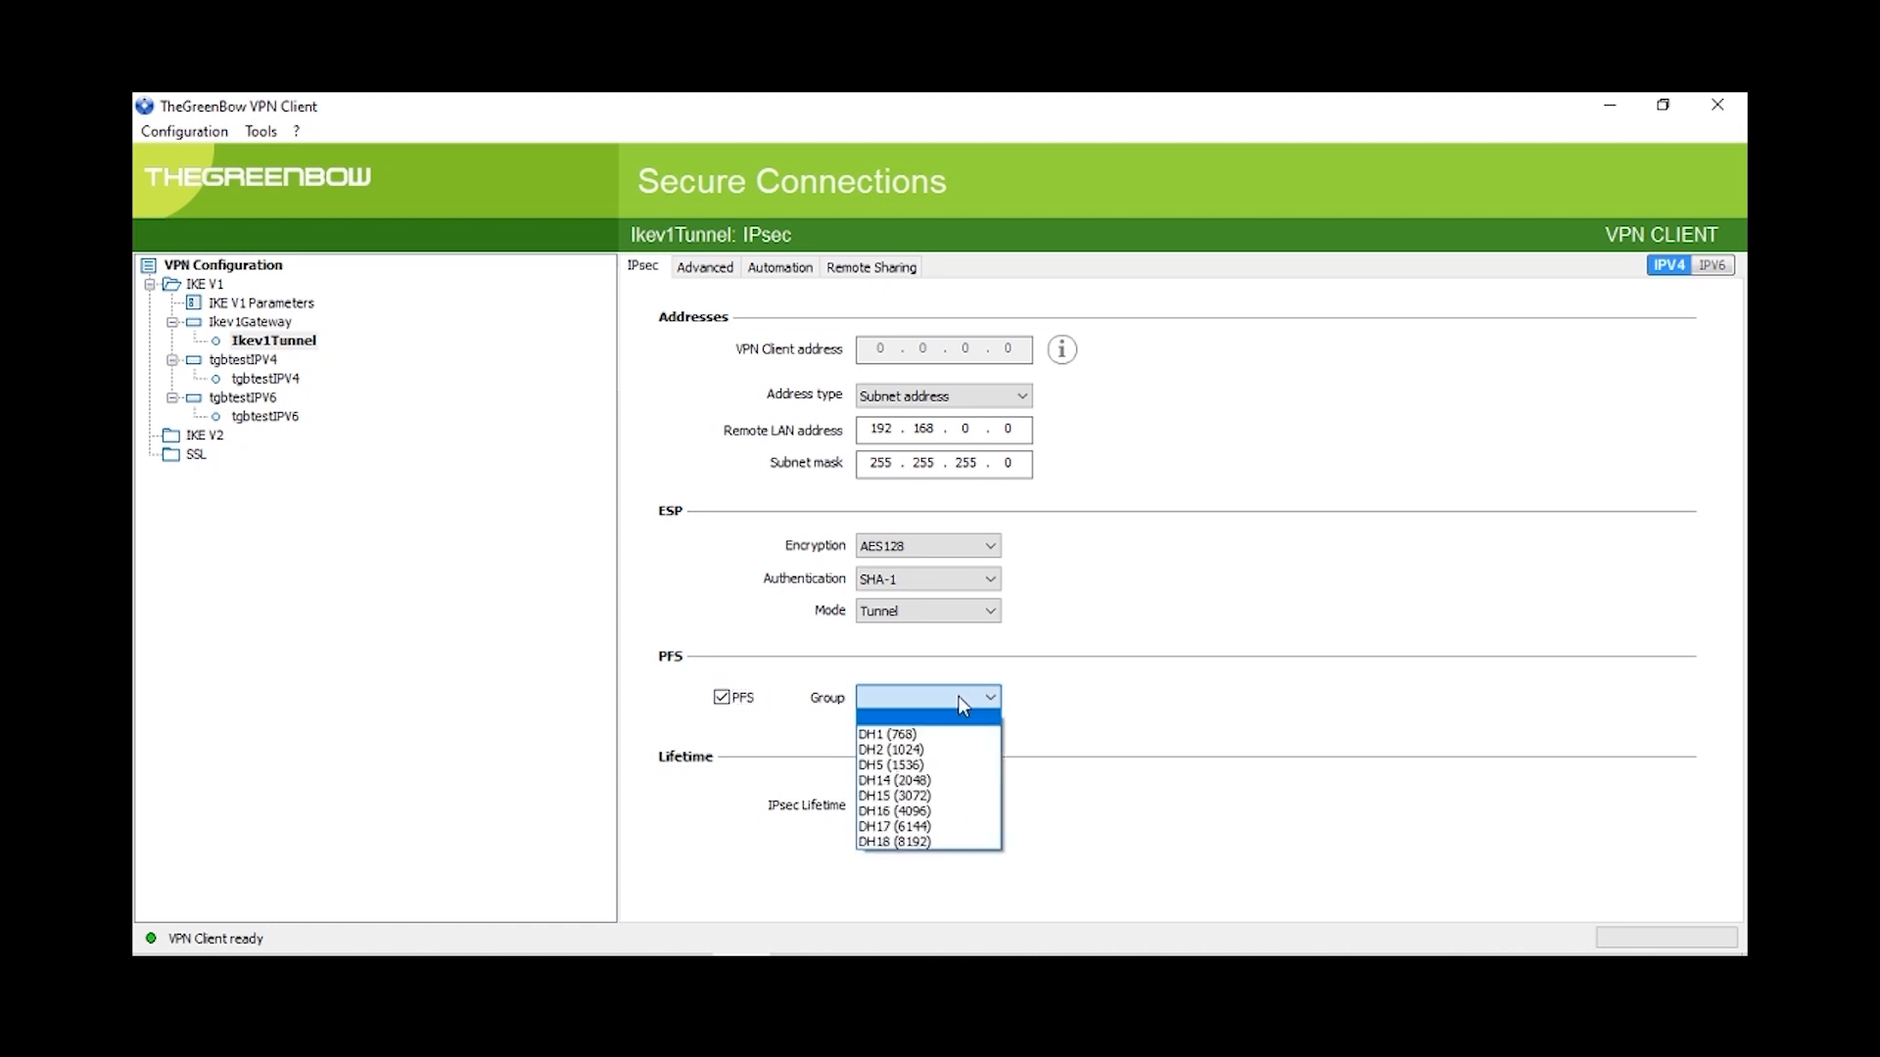
left_click(925, 766)
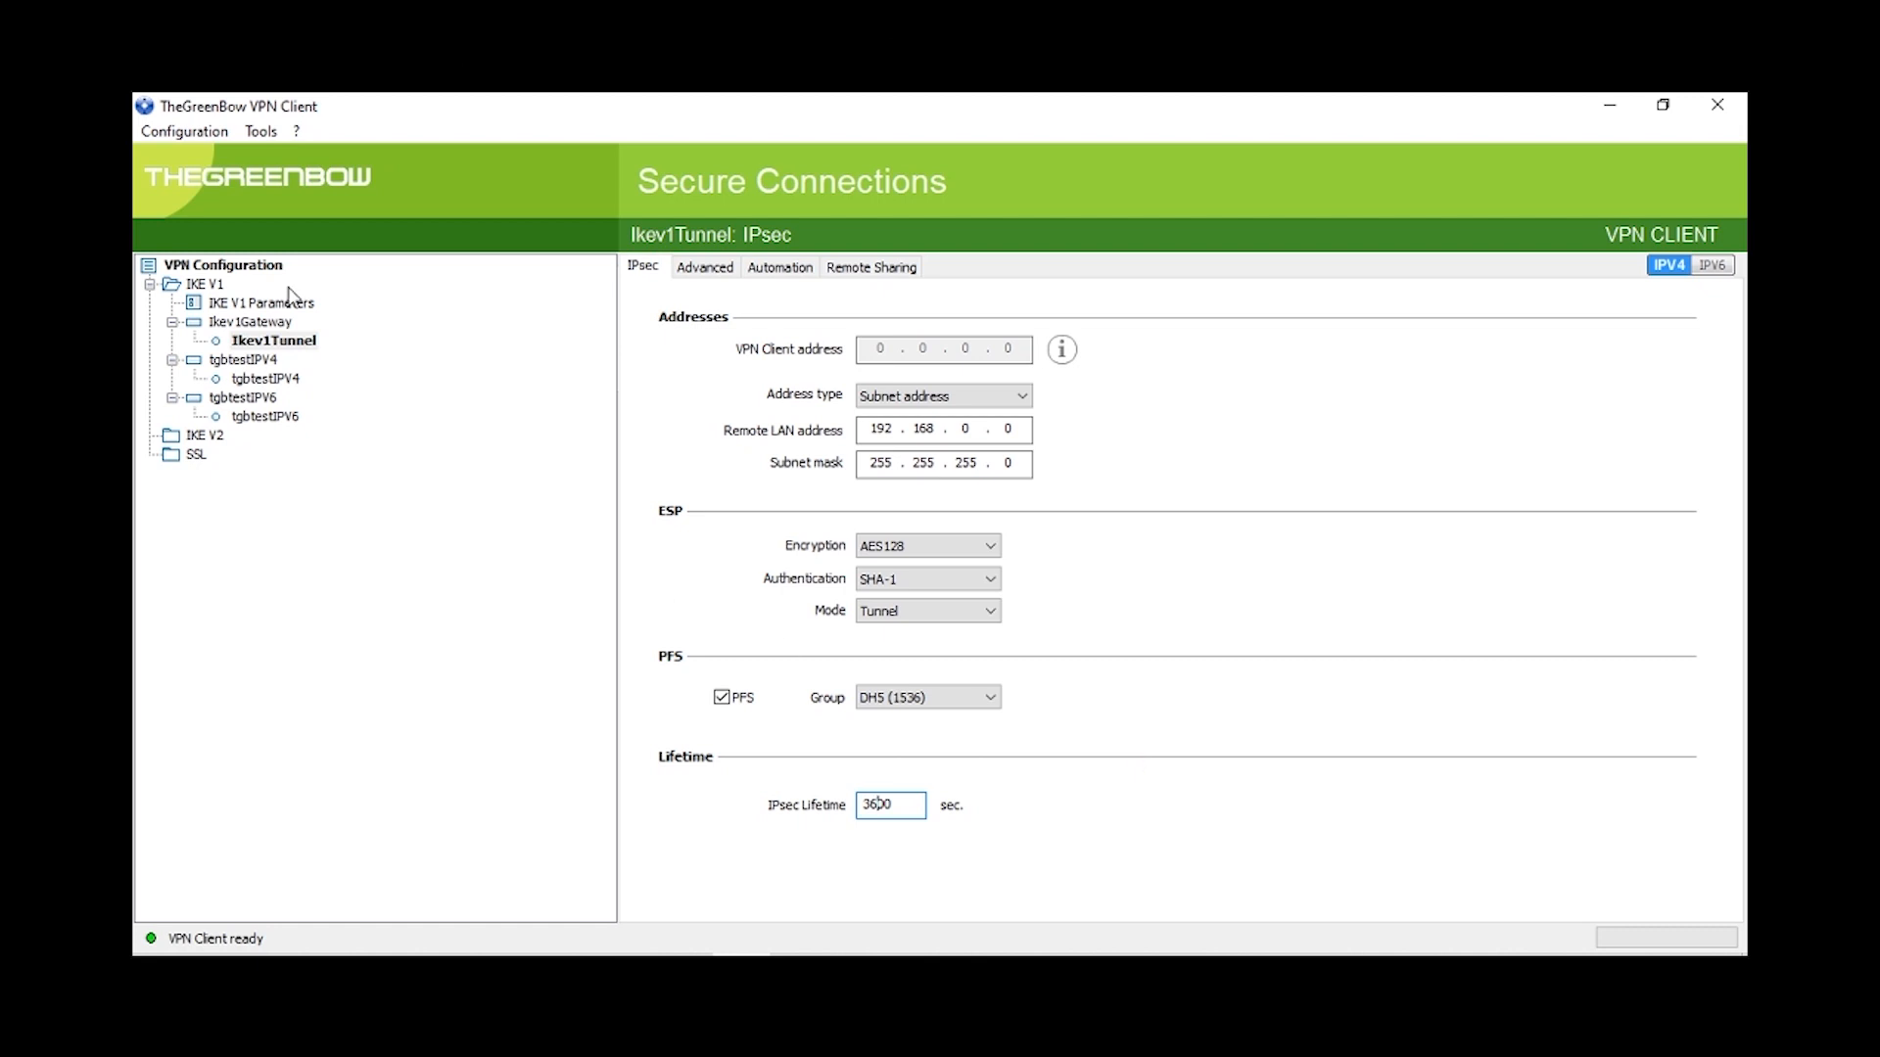
Step: Save the VPN configuration and open the Ikev1Tunnel connection
left_click(180, 133)
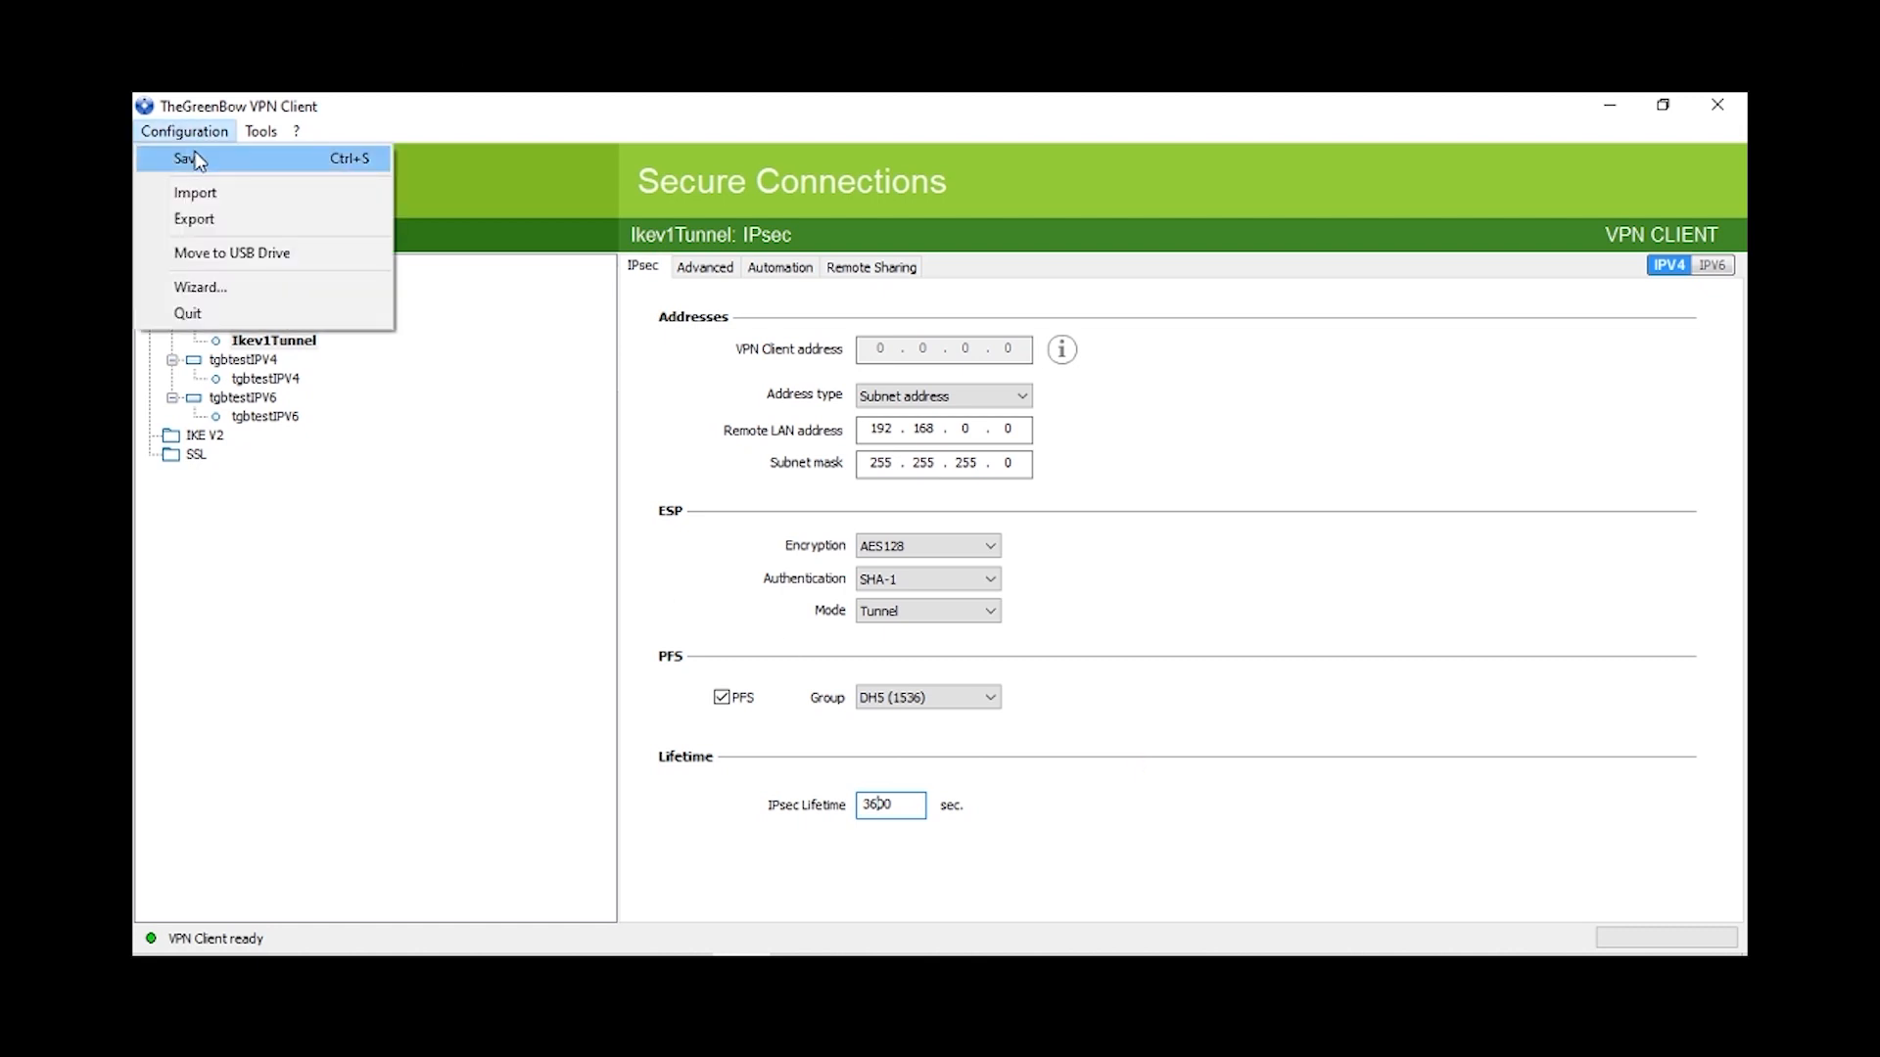
left_click(186, 159)
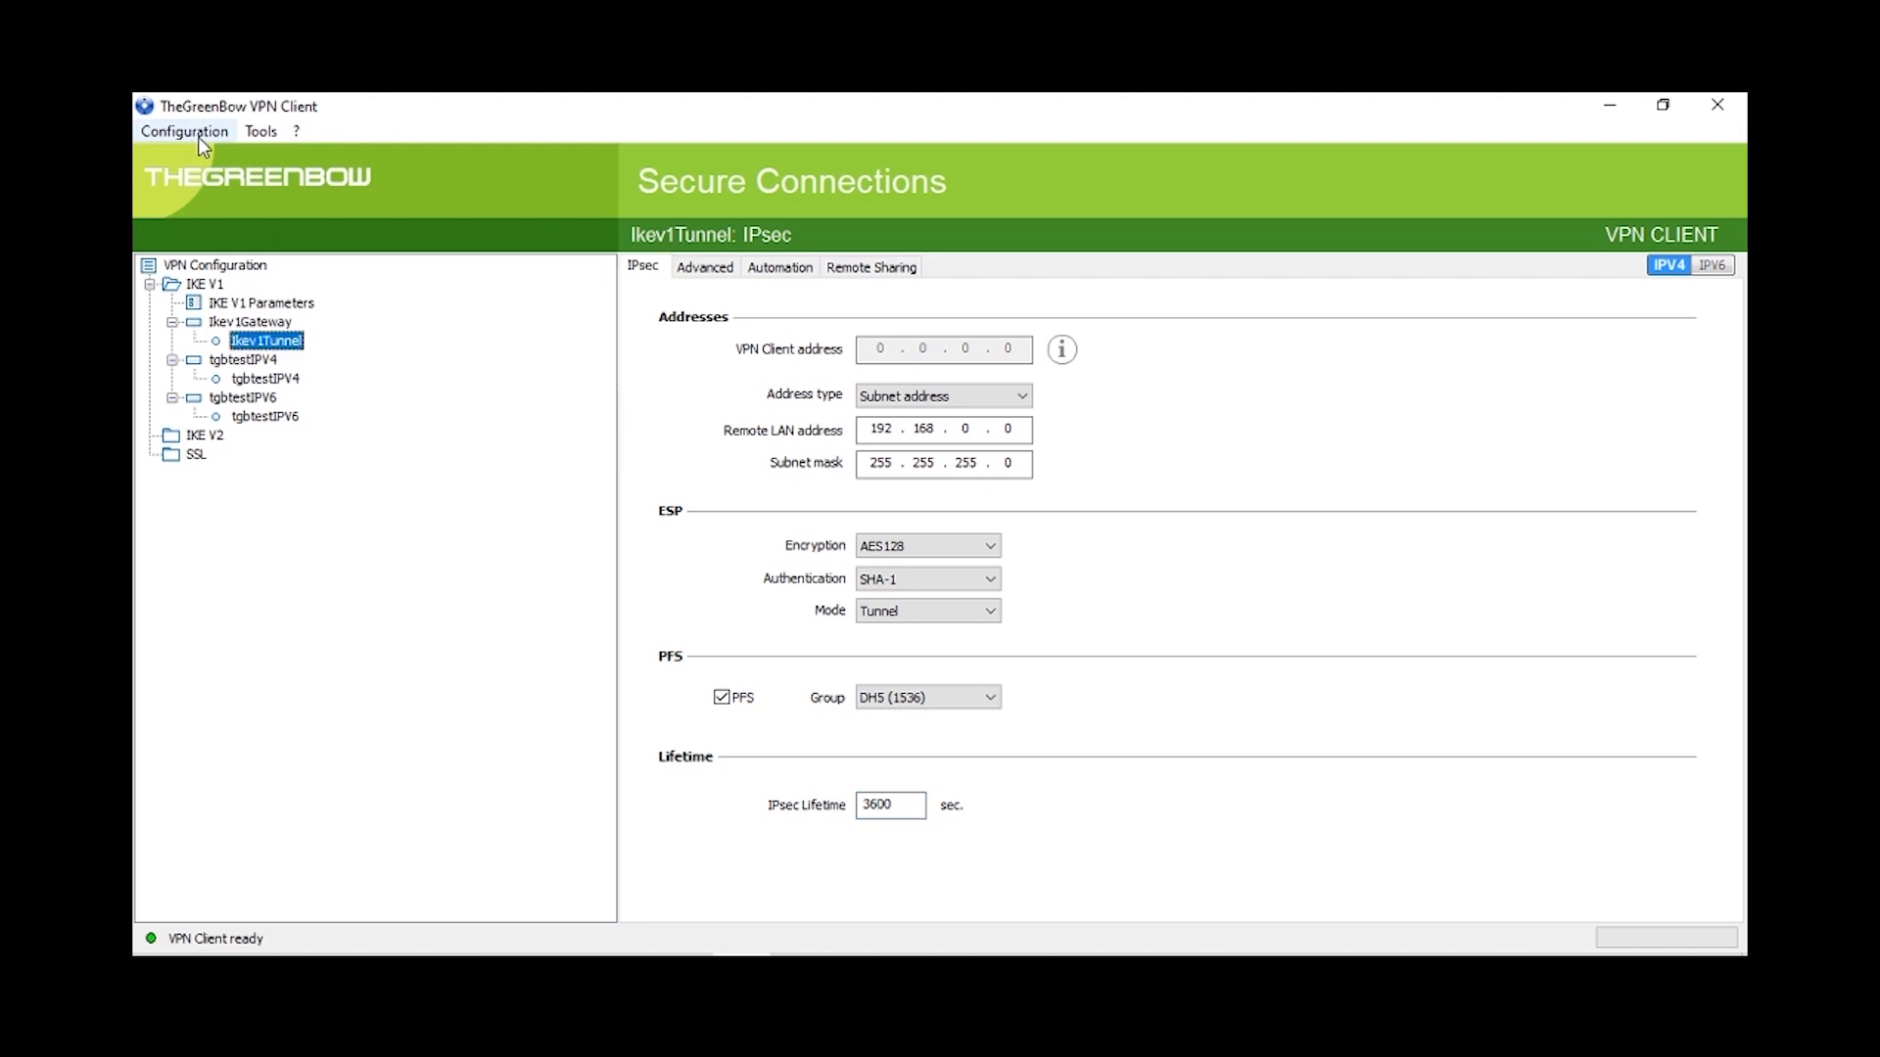
right_click(295, 352)
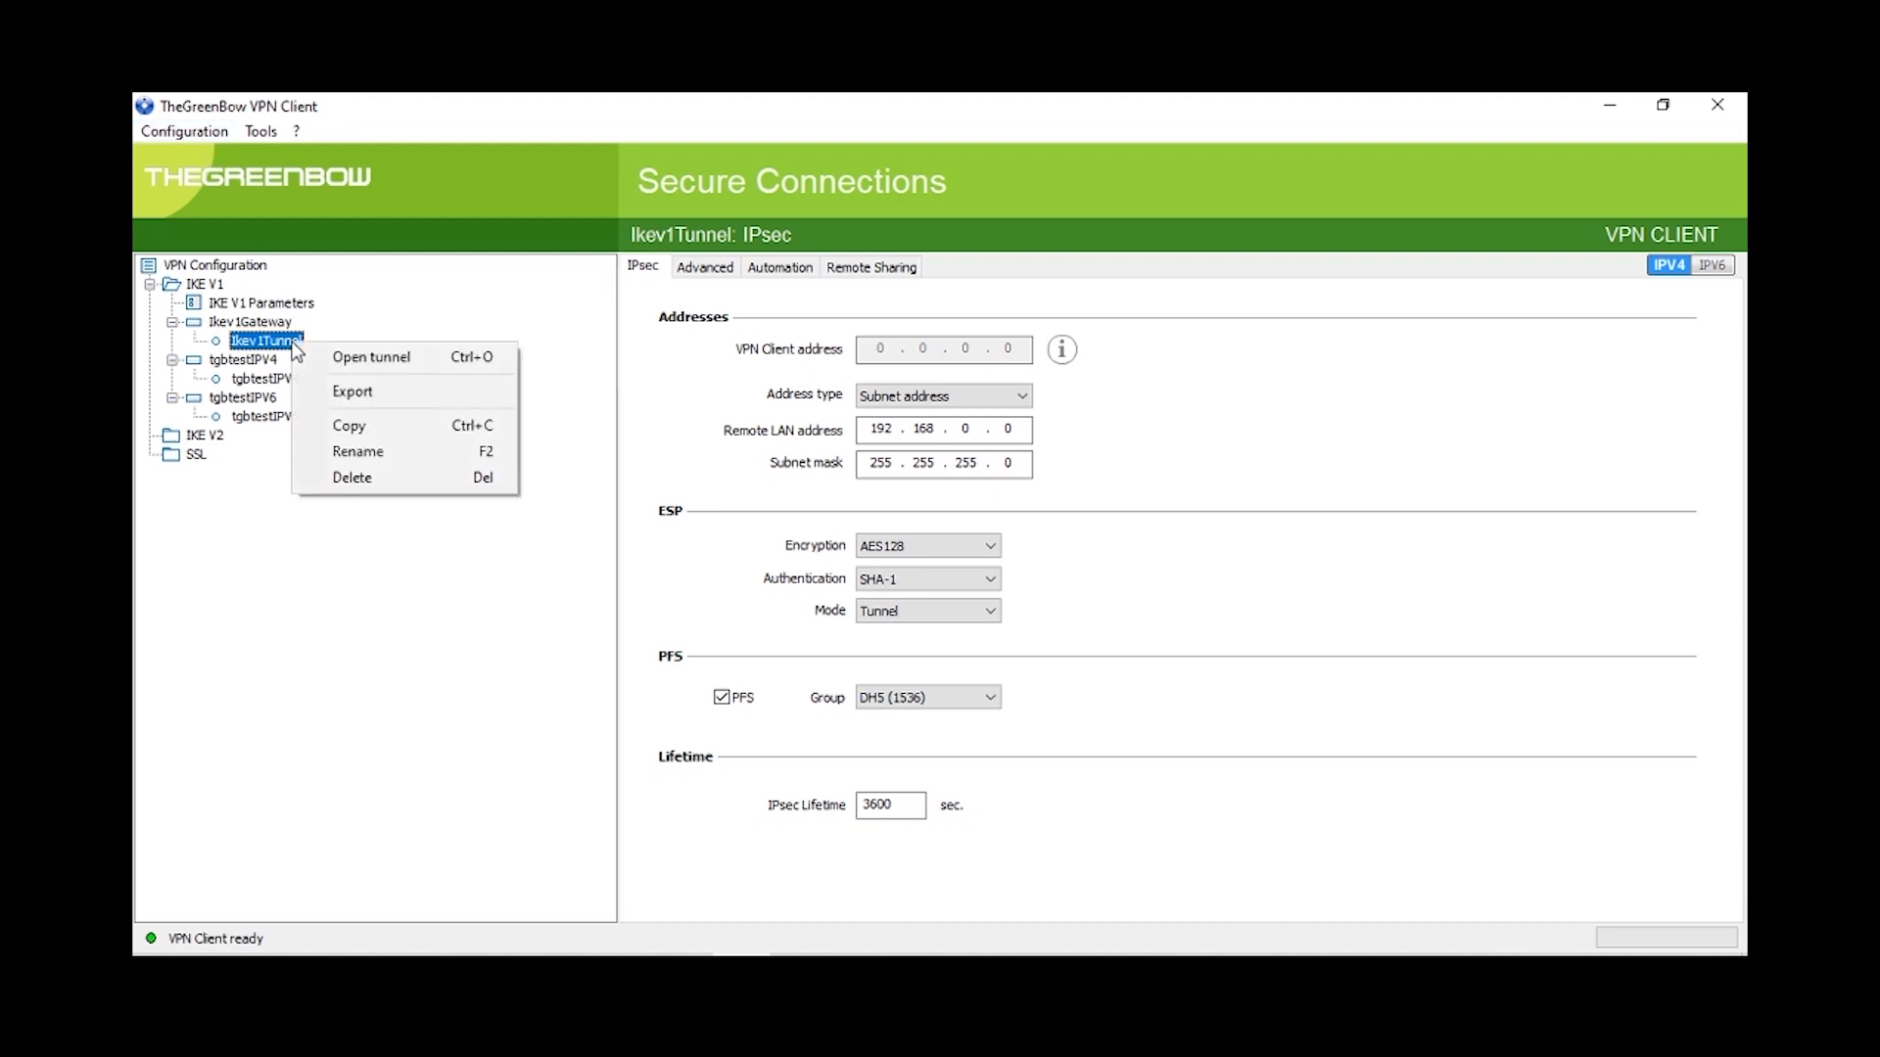
left_click(342, 361)
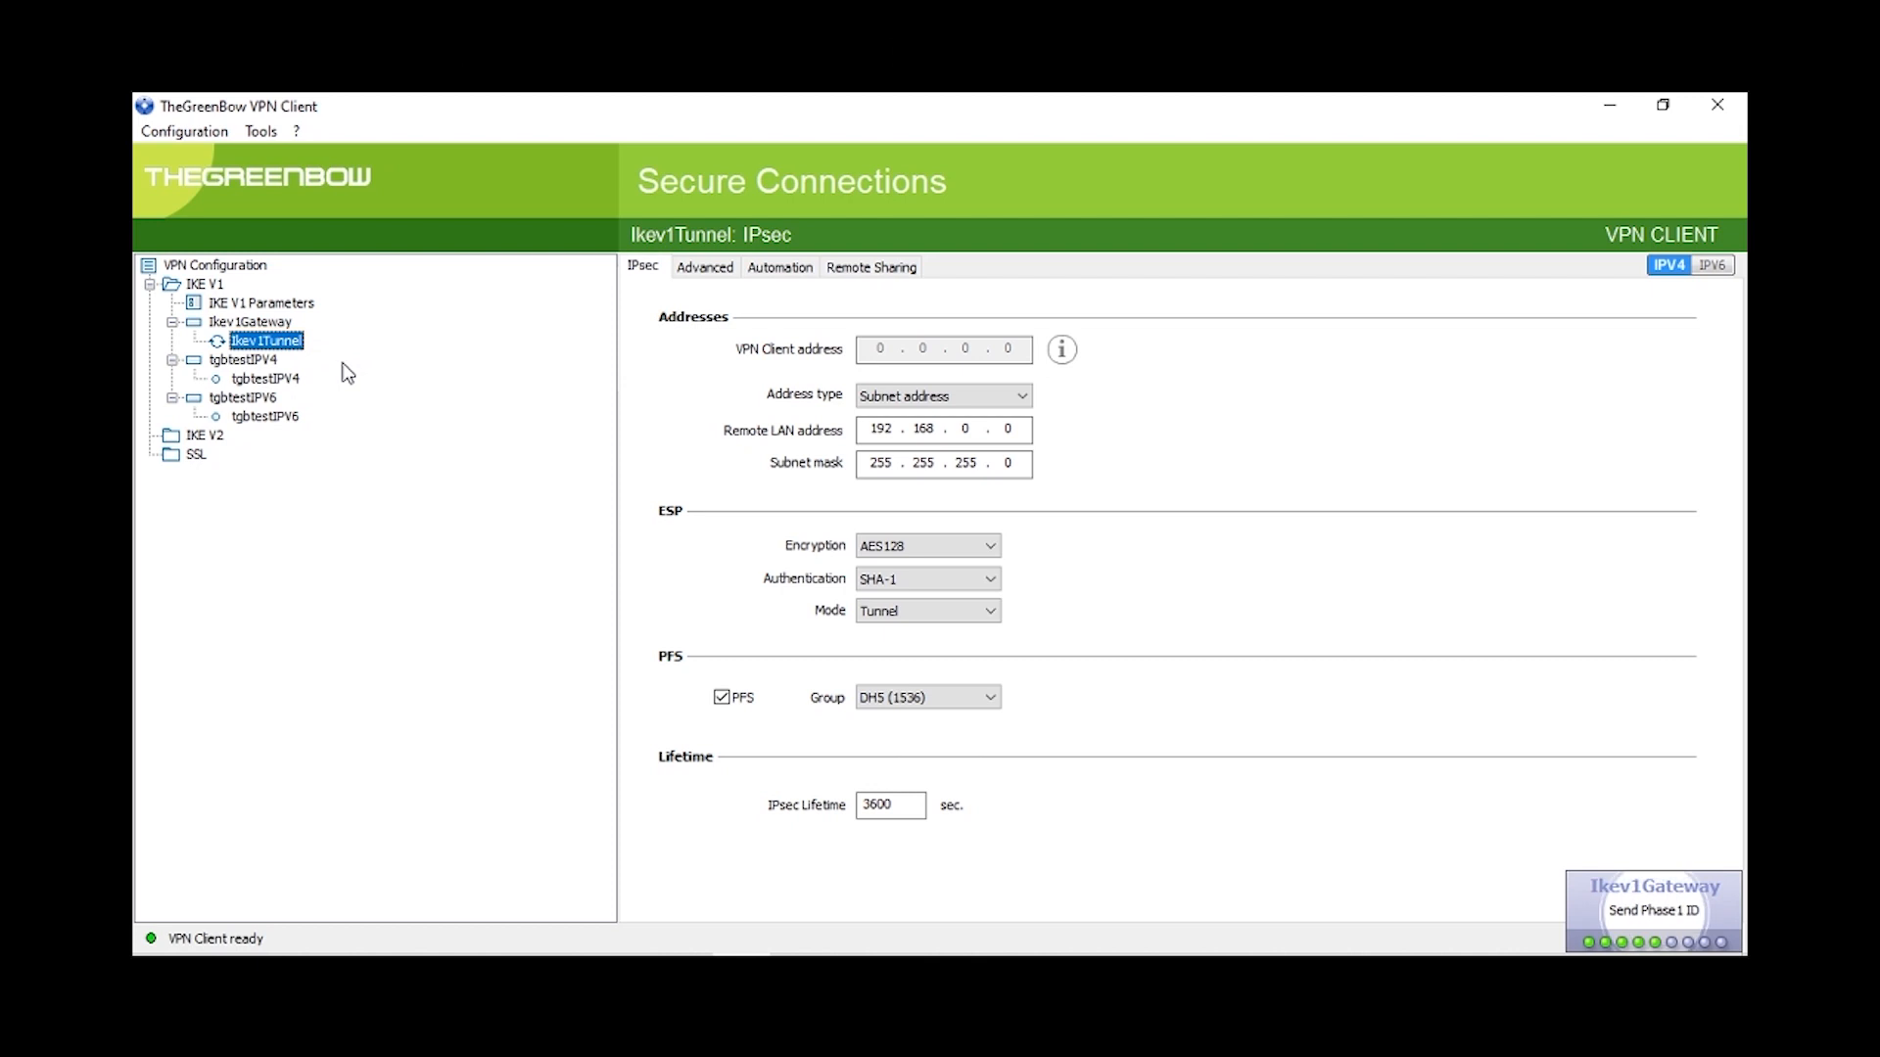